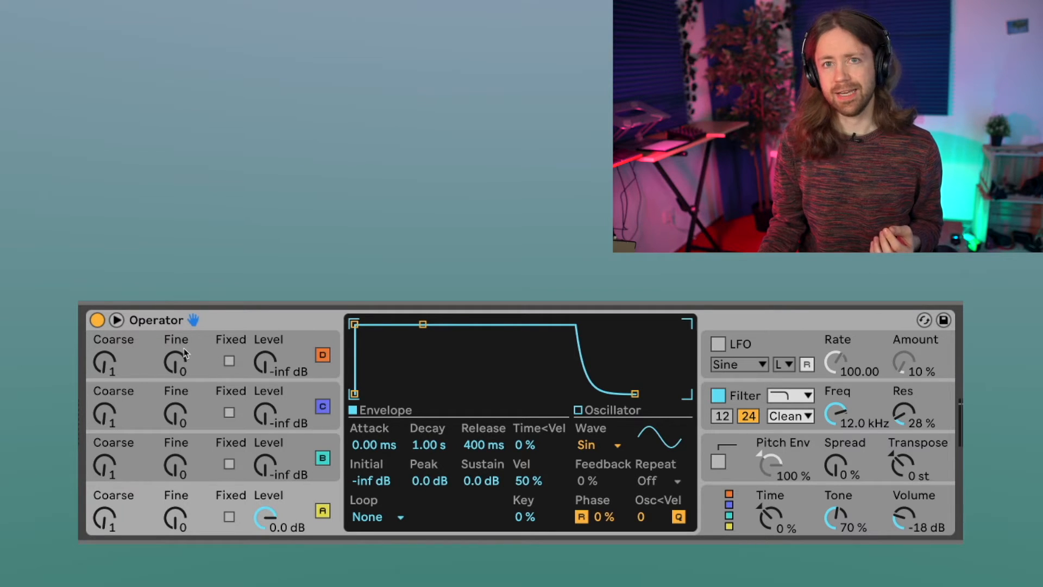
- Switch off oscillators A, B, C and D one after another
left_click(323, 511)
left_click(322, 459)
left_click(321, 407)
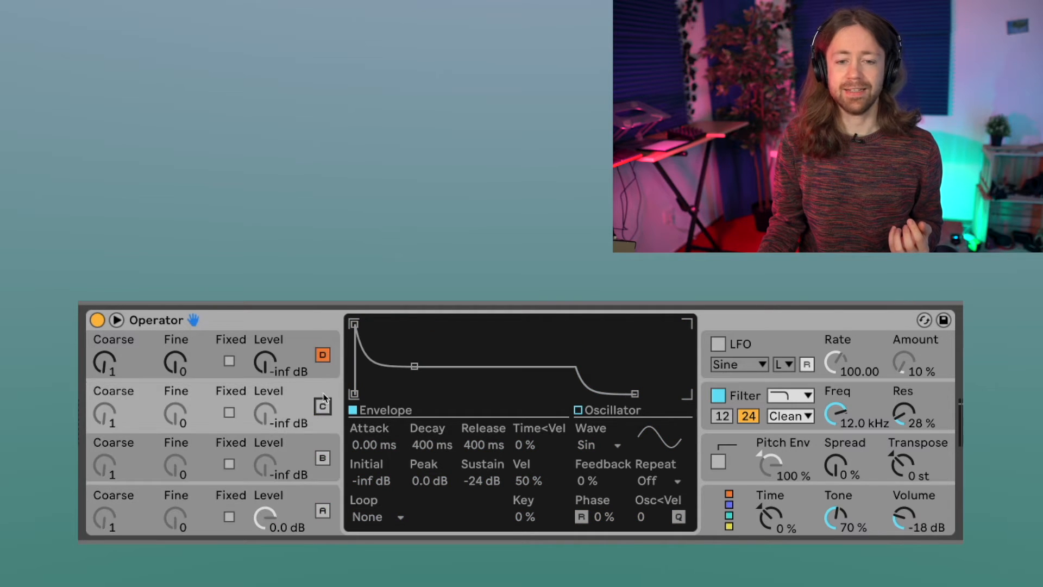
left_click(322, 355)
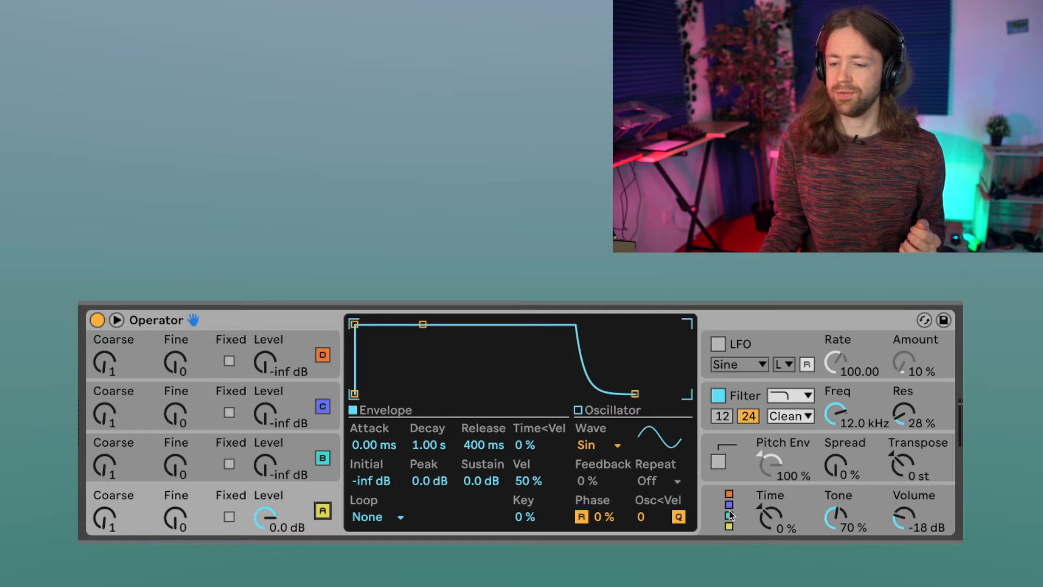
- Set the routing algorithm to the one with all four oscillators side by side, each going directly to the output
left_click(731, 514)
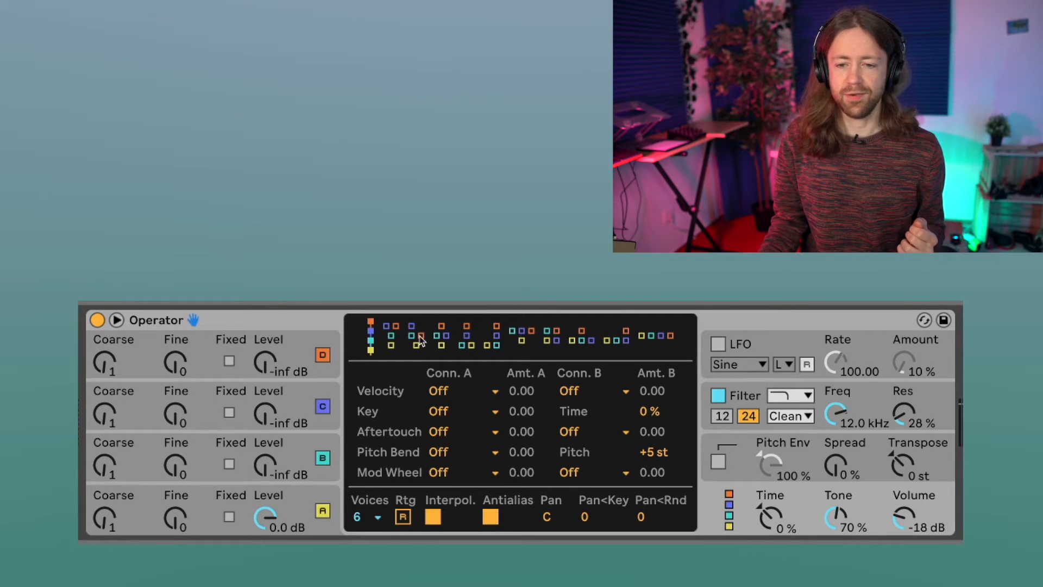
left_click(657, 339)
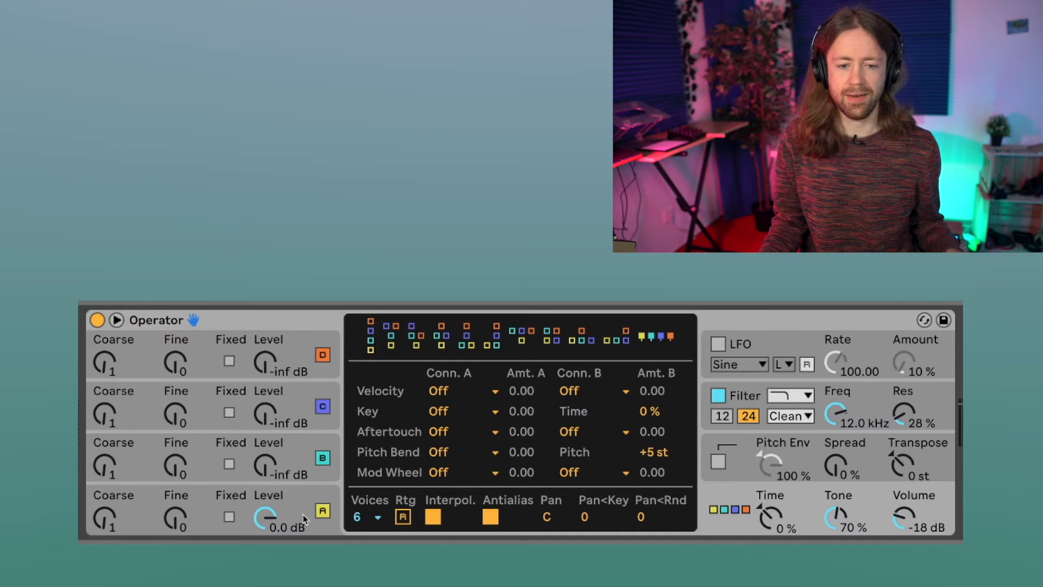
- Raise oscillator B's level to 0.0 dB and change its waveform to the 6-harmonic square (Sq6)
left_click(275, 470)
left_click_drag(274, 470, 274, 427)
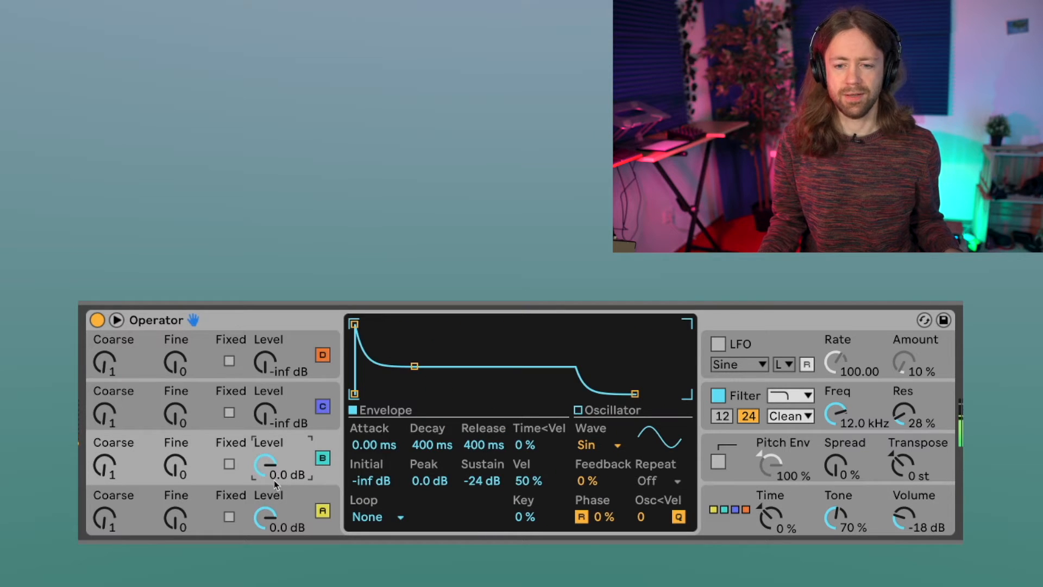
left_click(595, 445)
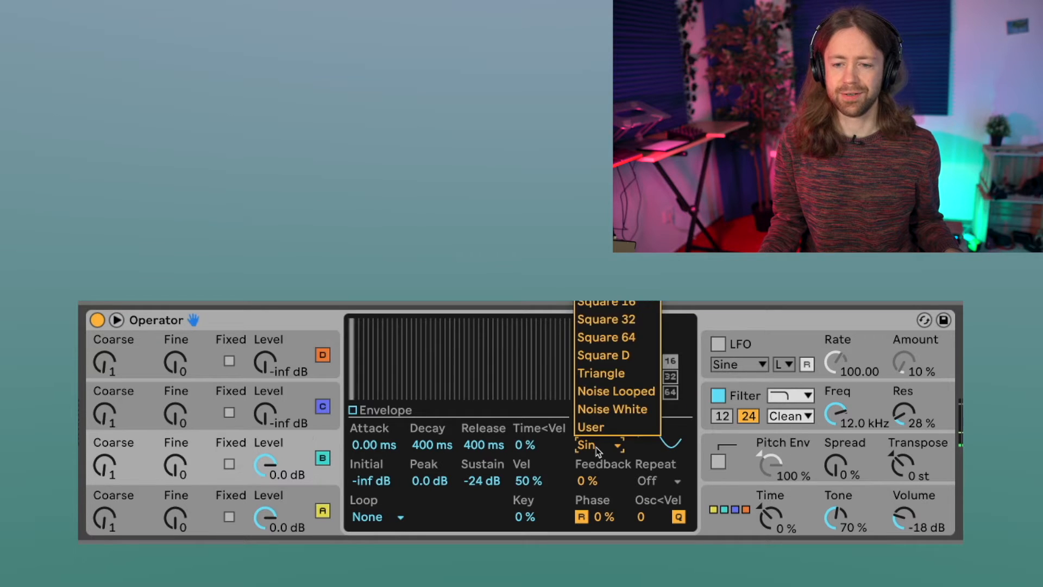
left_click(597, 315)
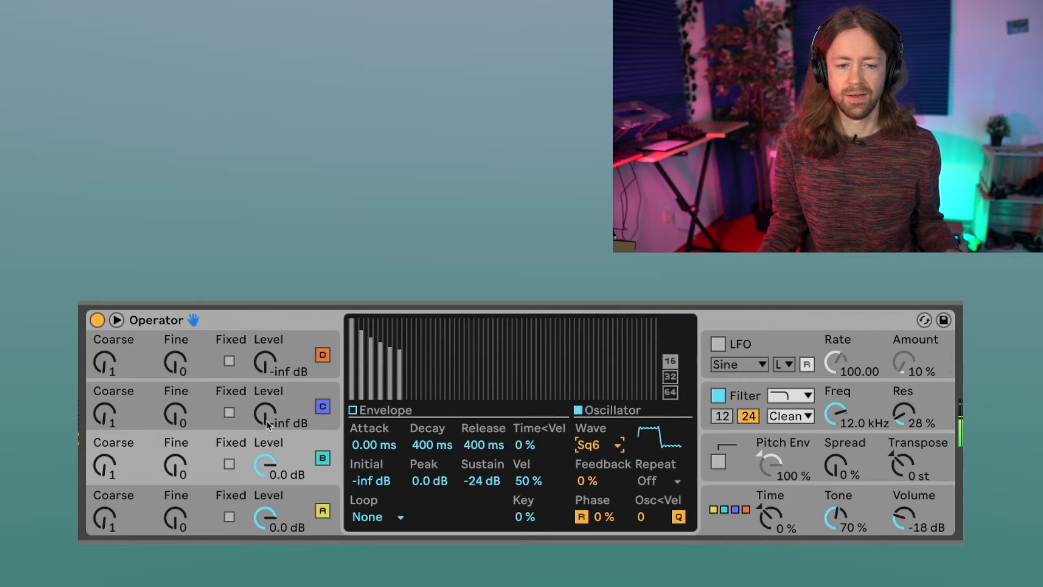
- Change oscillator C's waveform to the 64-harmonic saw (Sw64) and raise its level to 0.0 dB
left_click(318, 415)
left_click(590, 445)
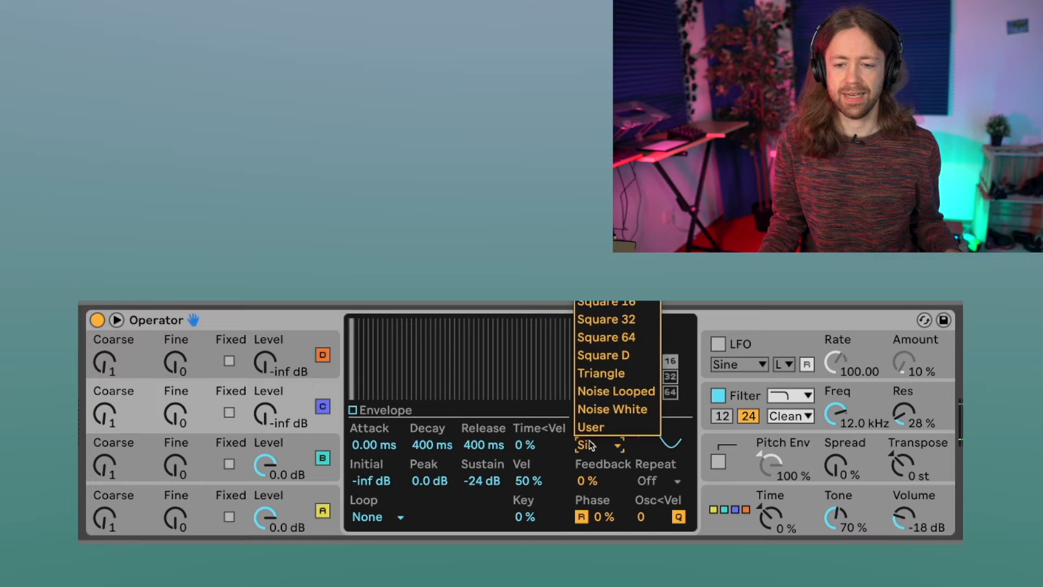
left_click(608, 307)
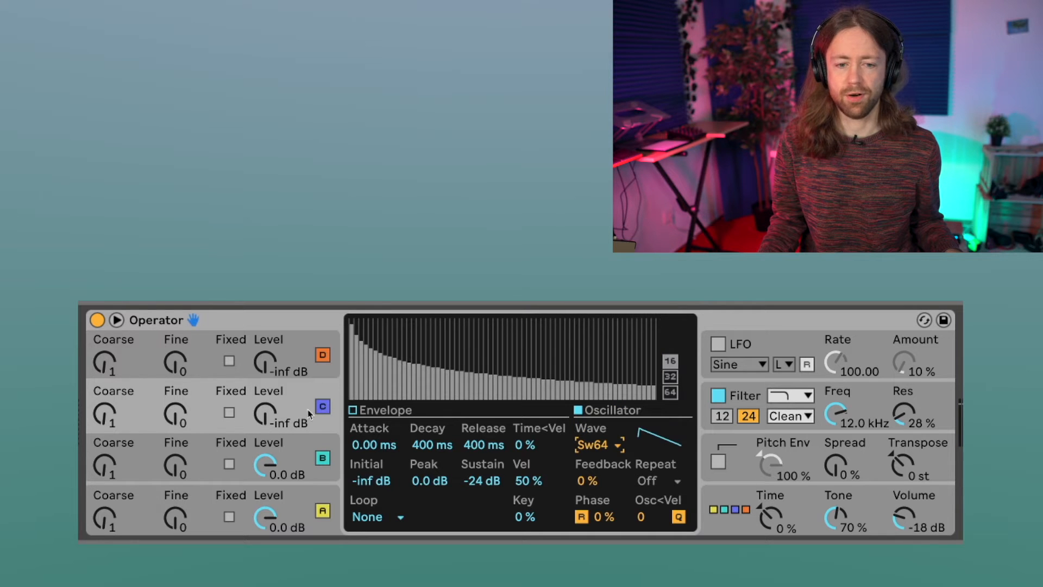
mouse_move(264, 422)
left_mouse_down()
mouse_move(265, 391)
mouse_move(267, 424)
left_mouse_up()
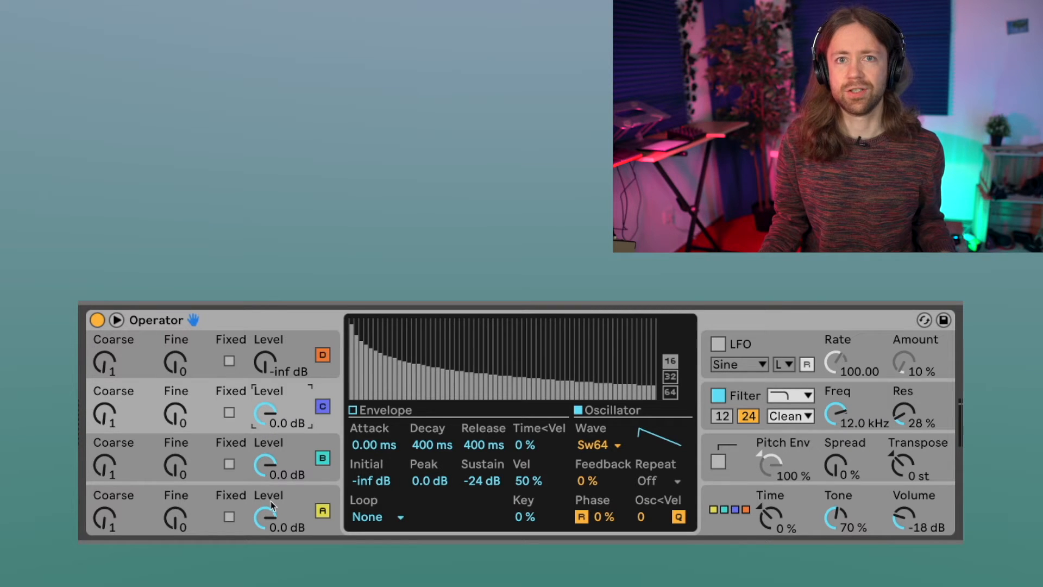
- Try several routing algorithms and settle on the single vertical stack with D feeding C, C feeding B and B feeding A
left_click(722, 512)
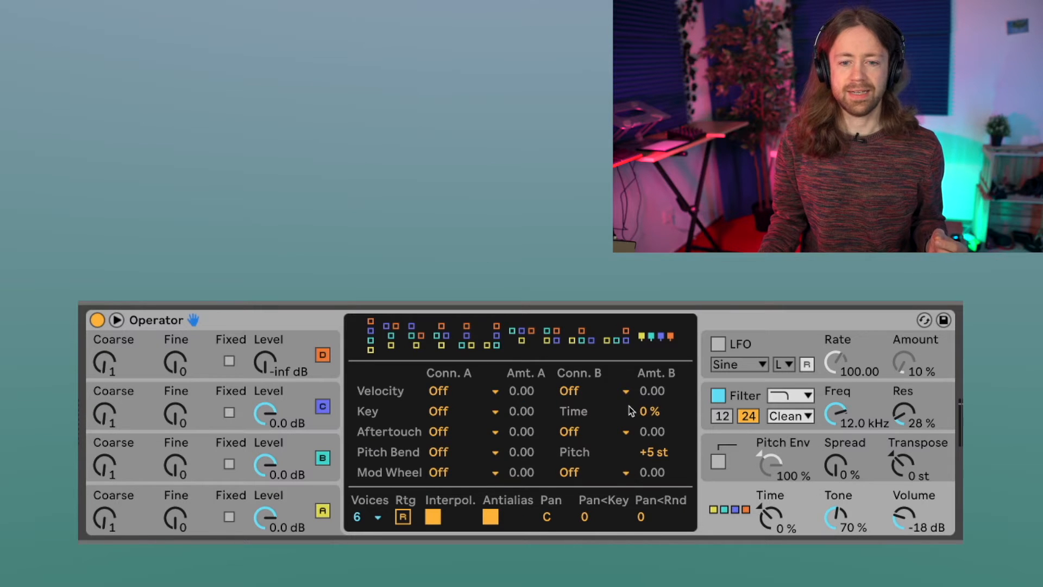
left_click(374, 342)
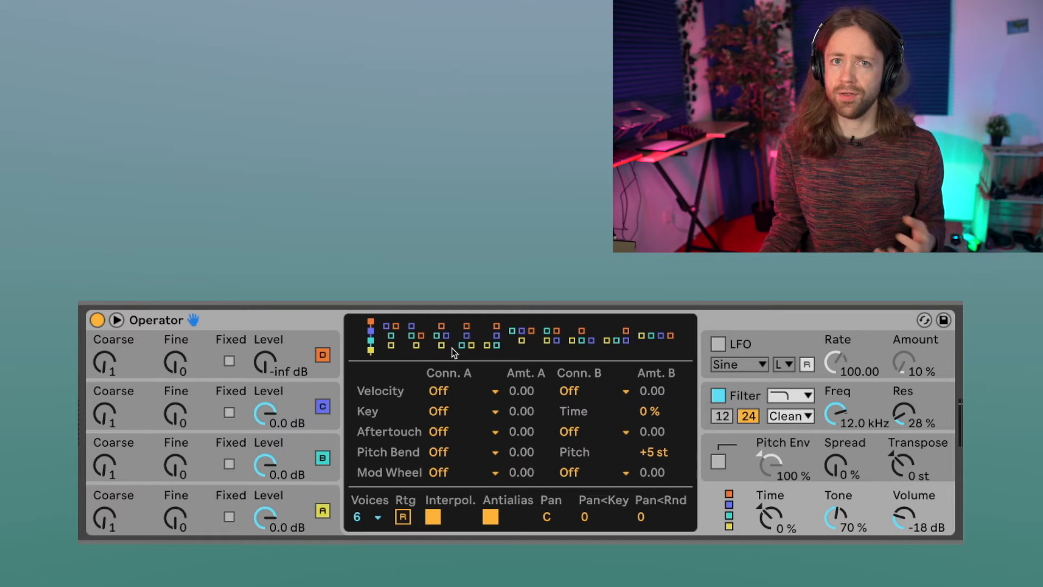
left_click(468, 344)
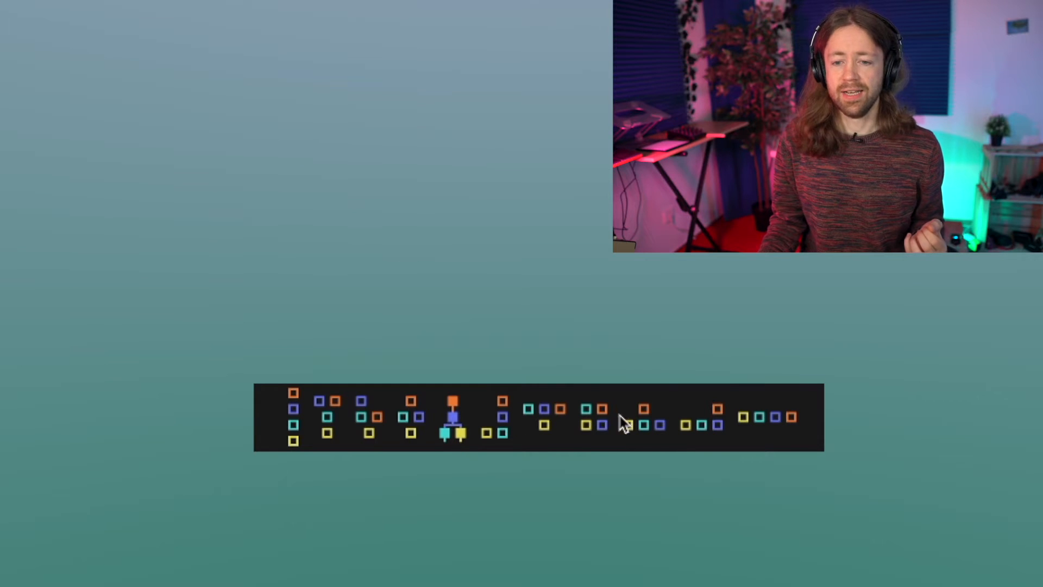
left_click(588, 434)
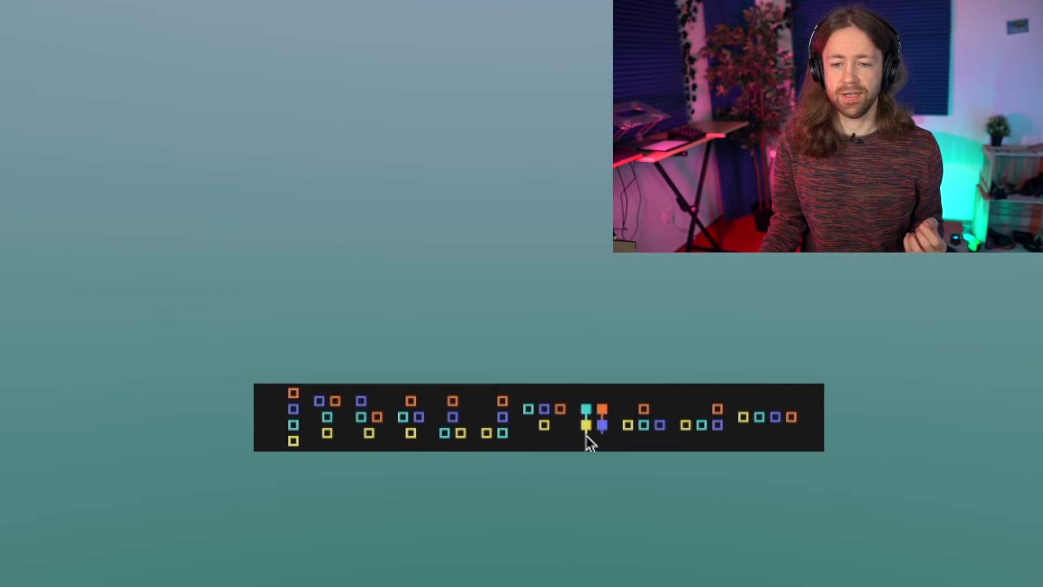
left_click(699, 434)
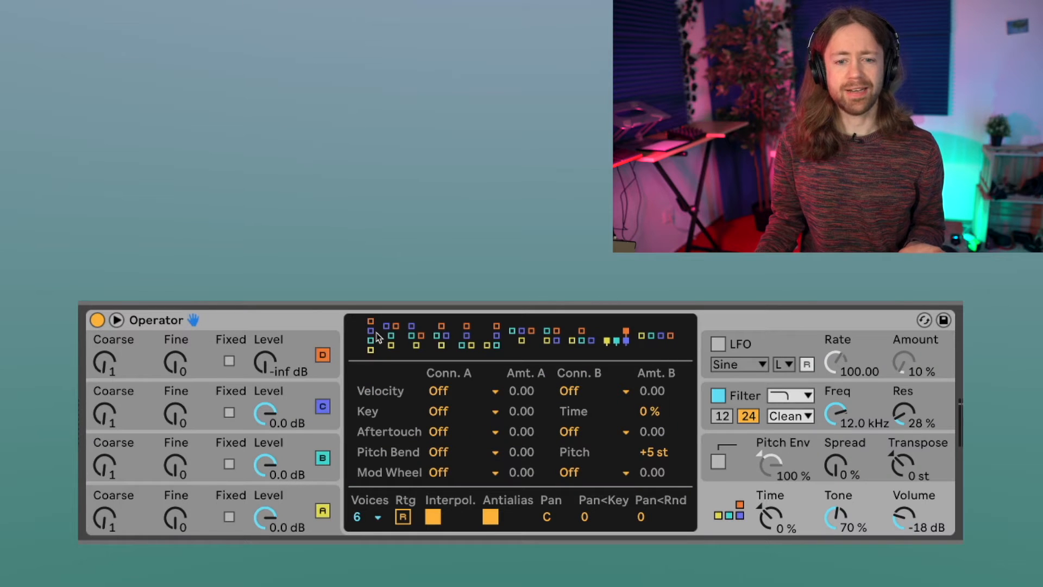
left_click(369, 340)
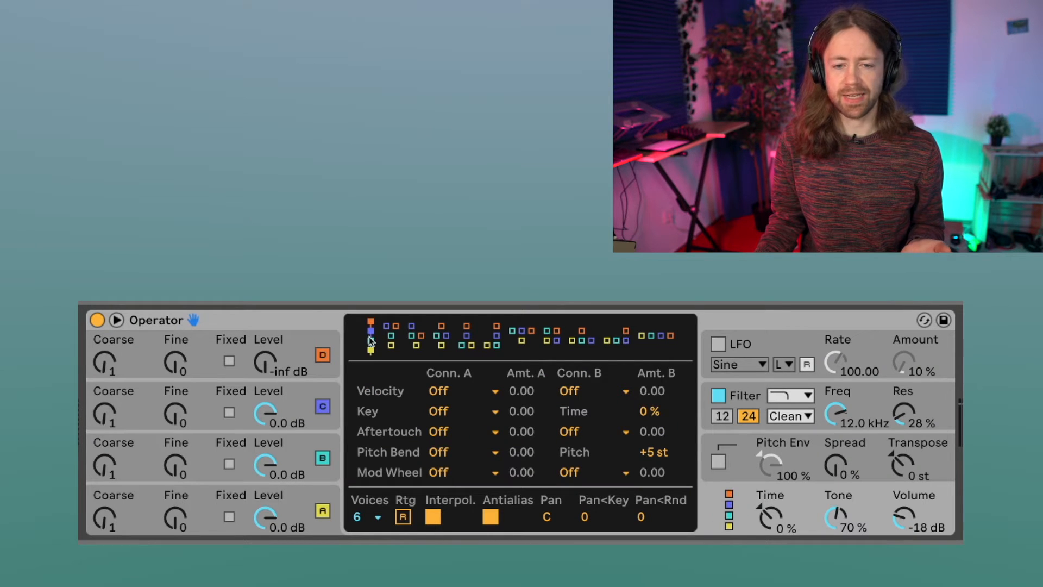
- Turn oscillator C's level down to -inf dB and set modulator B's level to -22 dB
left_click(201, 500)
left_click_drag(262, 422, 277, 446)
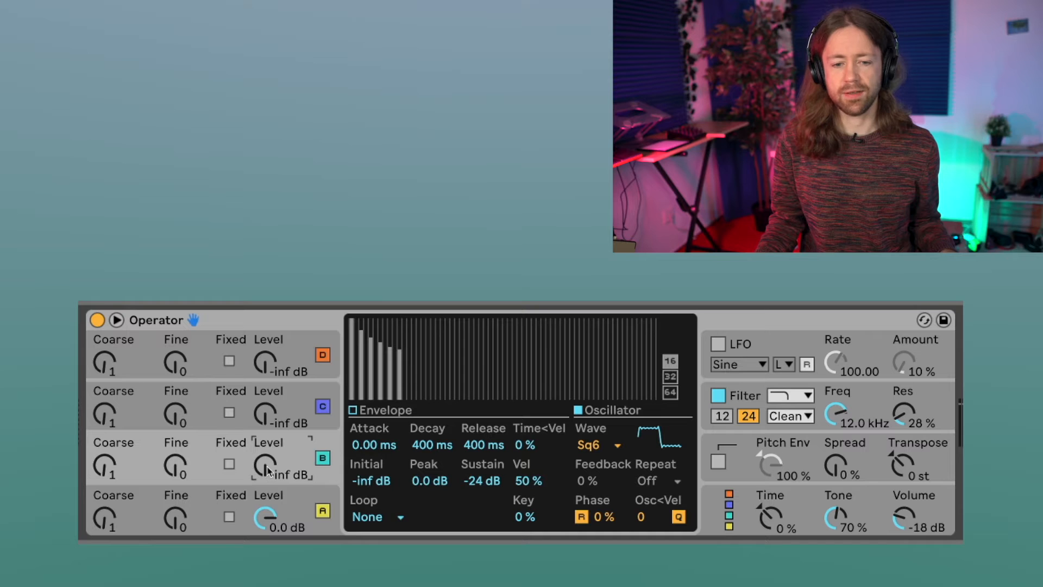
left_click_drag(291, 463, 291, 437)
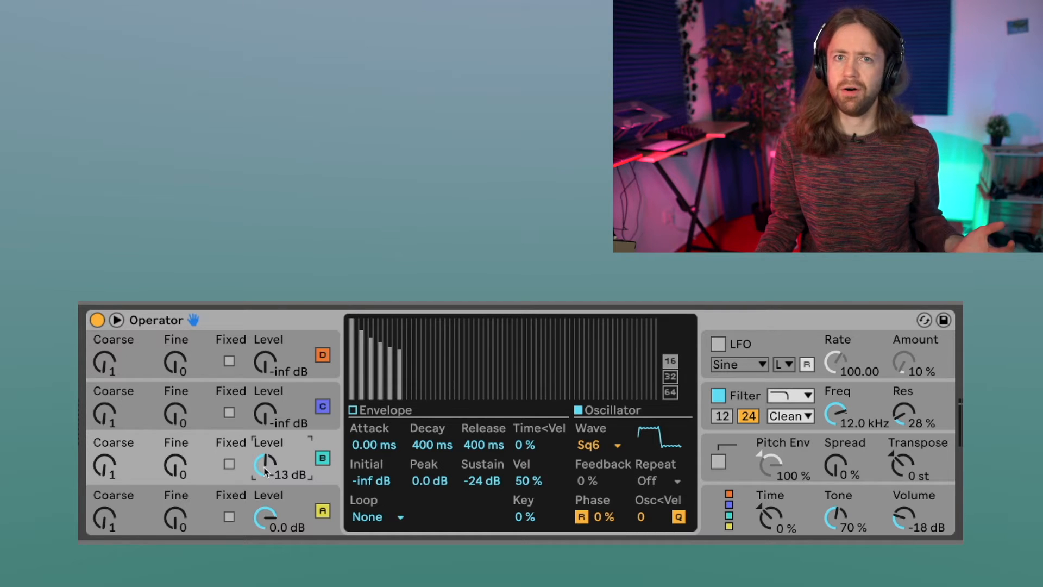
mouse_move(265, 465)
left_mouse_down()
mouse_move(265, 434)
mouse_move(265, 485)
left_mouse_up()
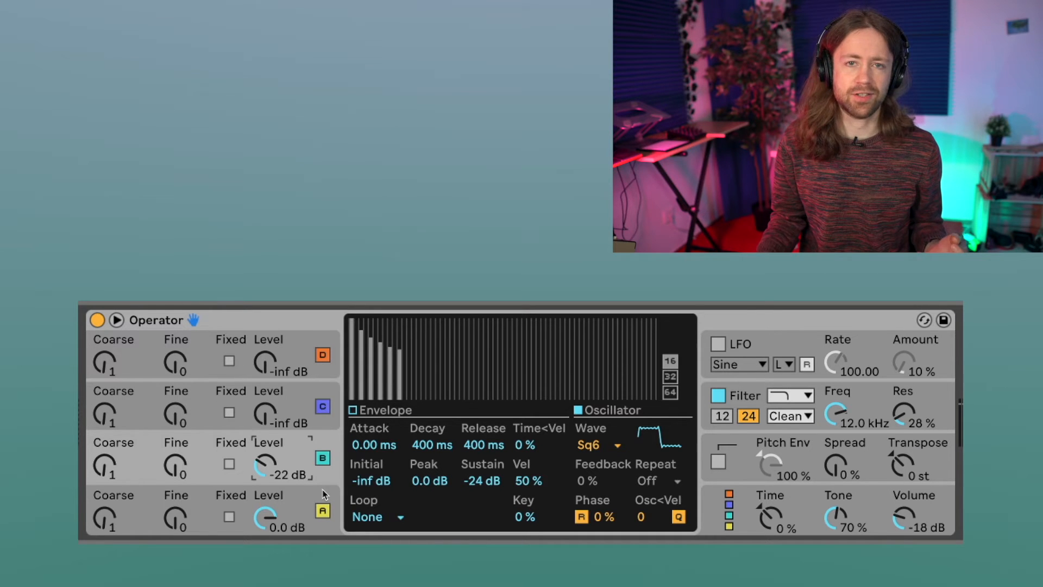
- Try a sine waveform on oscillator B at -15 dB, and switch it to Square D with a level of -19 dB
left_click(592, 445)
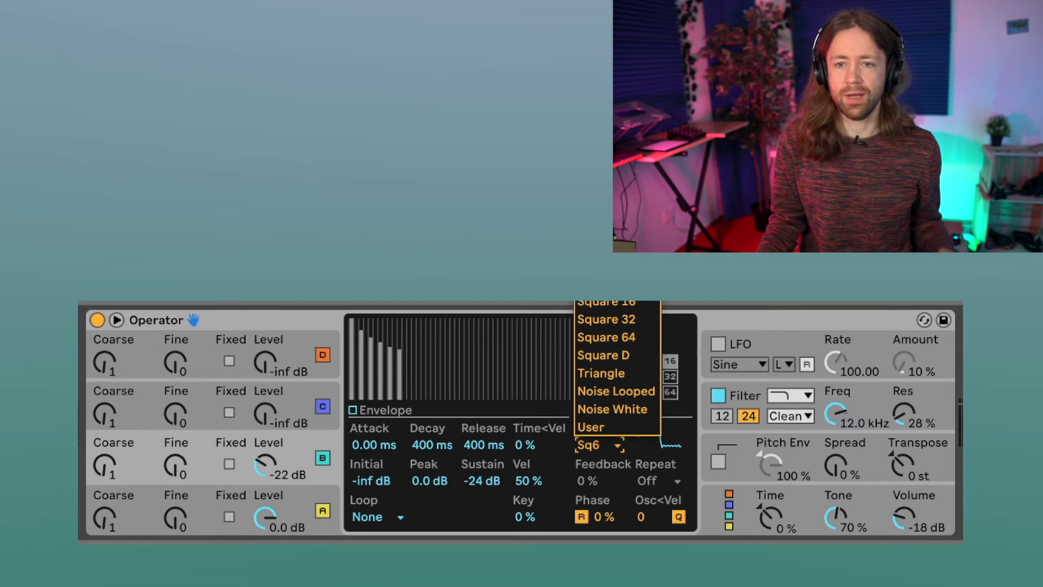
left_click(591, 32)
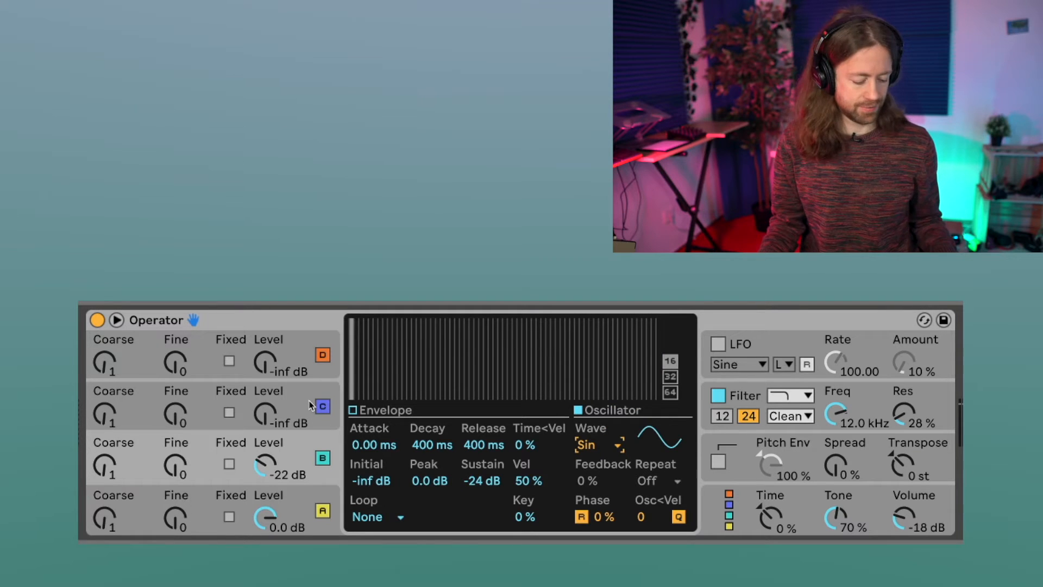
left_click_drag(265, 465, 265, 455)
left_click(586, 445)
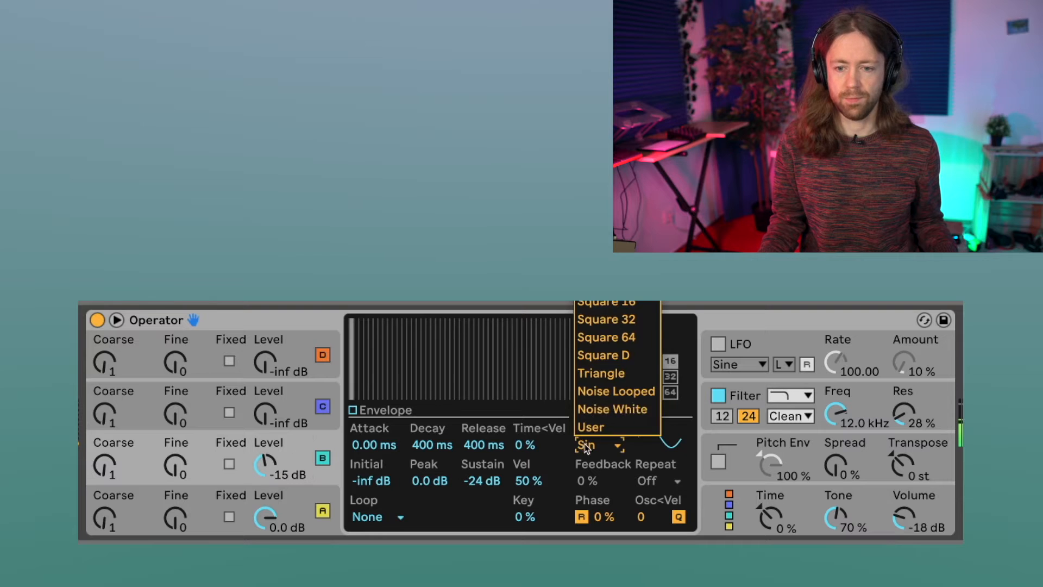
left_click(603, 354)
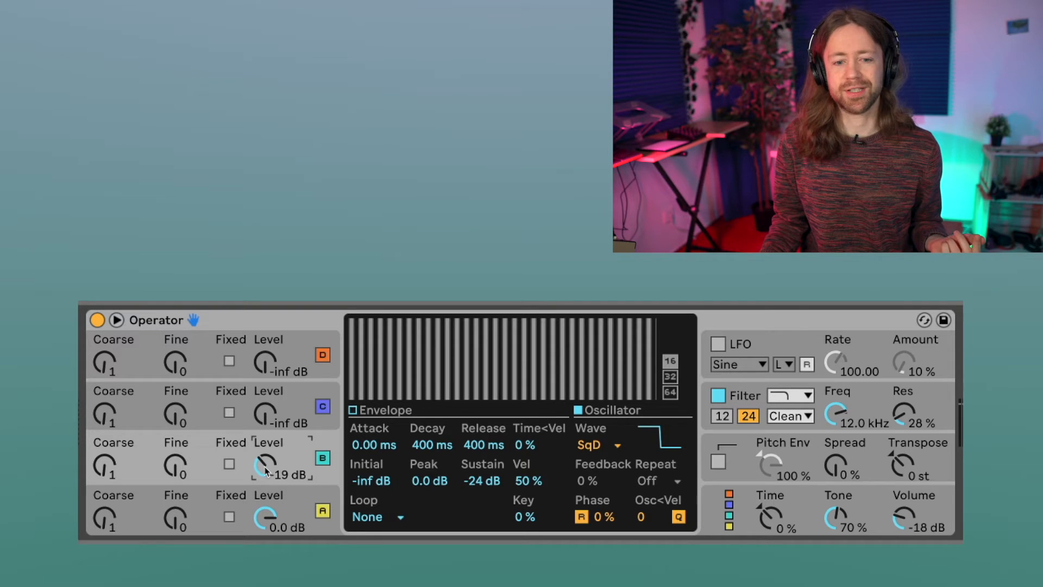
- Set oscillator C's level to -17 dB and choose the algorithm in which B, C and D all modulate A
left_click(200, 414)
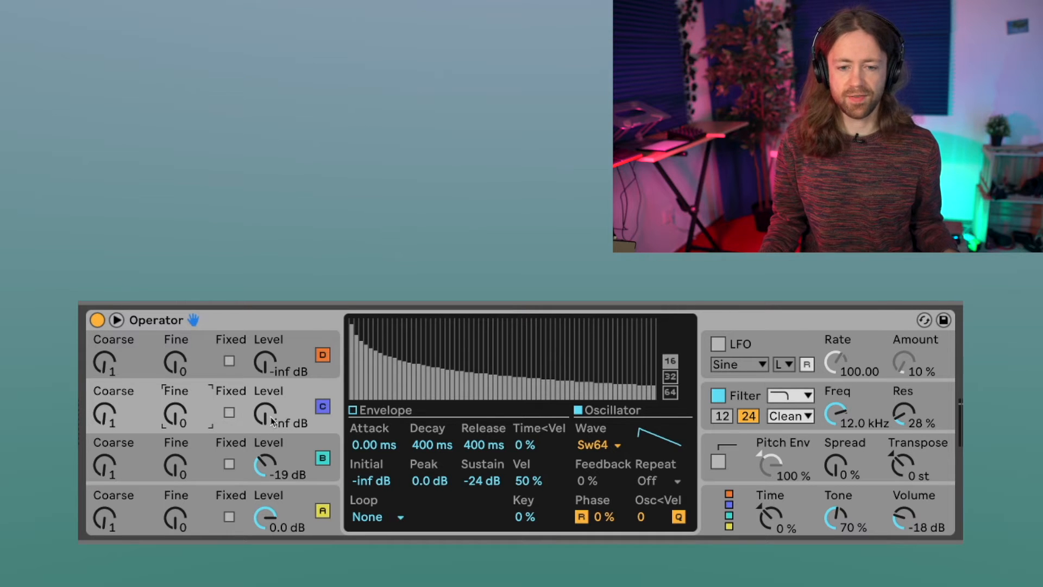
left_click_drag(270, 419, 270, 385)
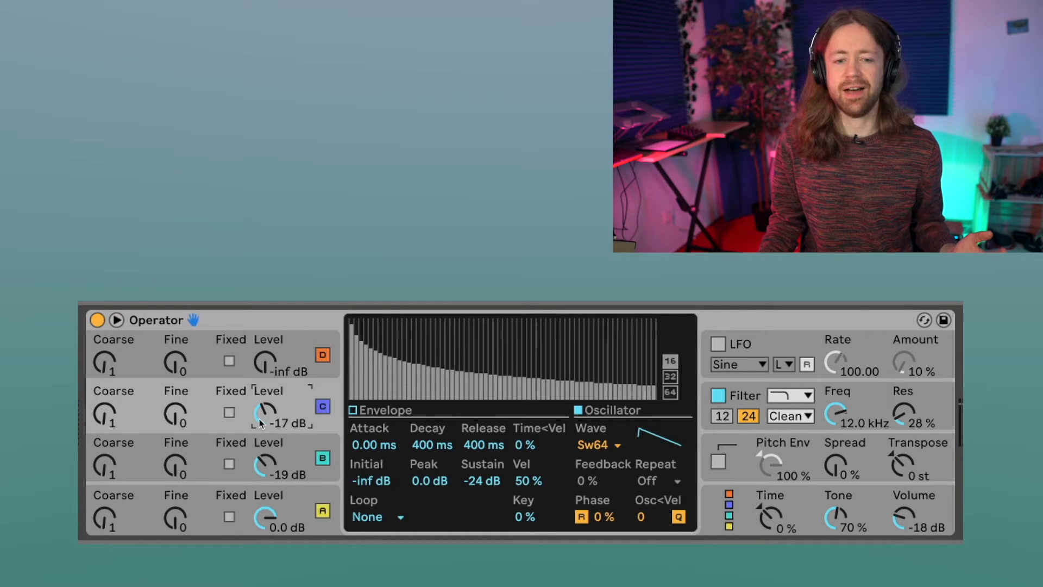
left_click(287, 376)
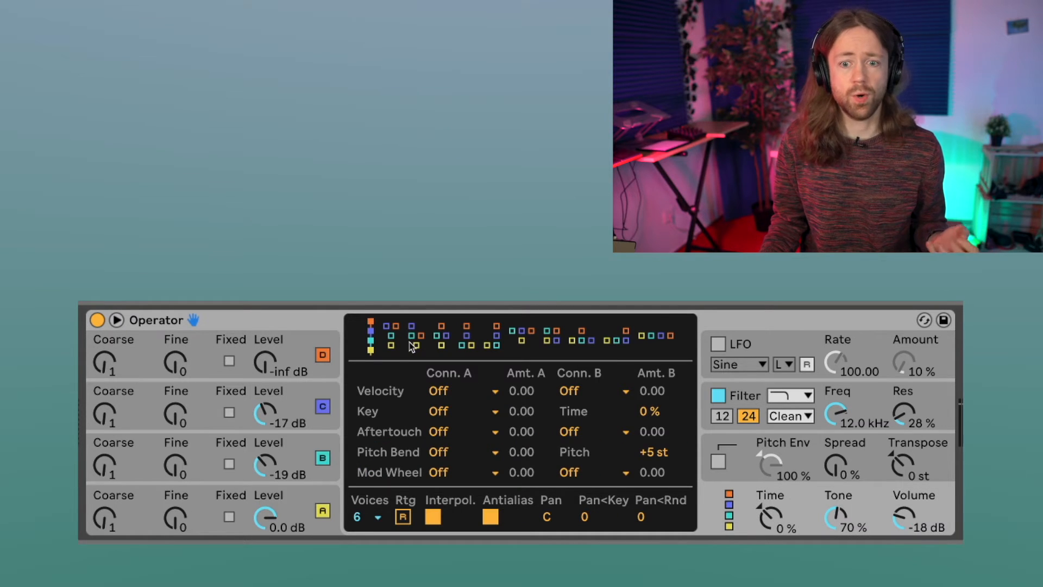
left_click(521, 341)
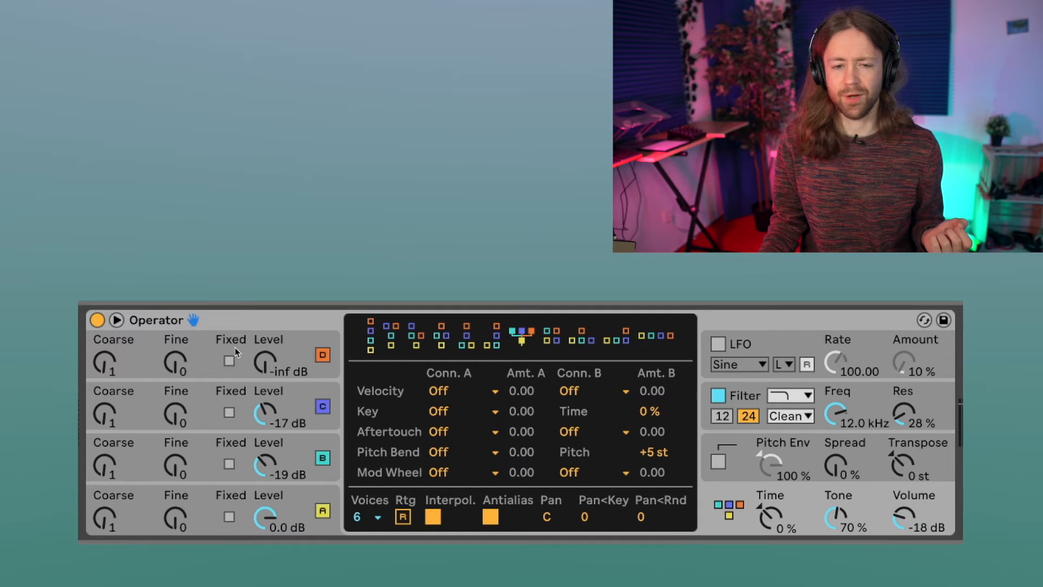
- Set oscillator B's level to -9.2 dB and oscillator C's level to -6.7 dB
mouse_move(277, 421)
left_mouse_down()
mouse_move(277, 467)
mouse_move(264, 475)
mouse_move(259, 426)
left_mouse_up()
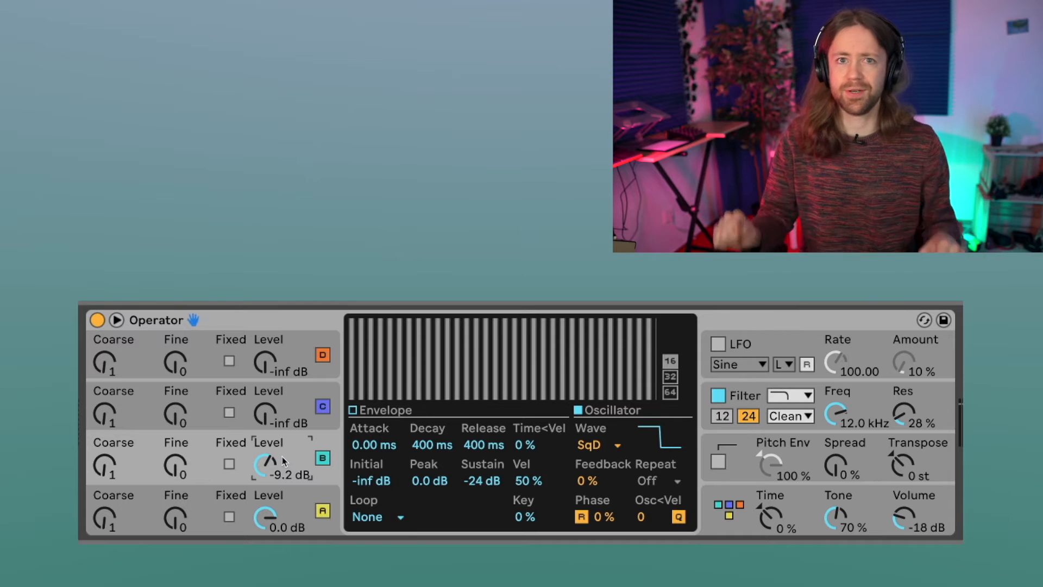
left_click_drag(268, 416, 268, 374)
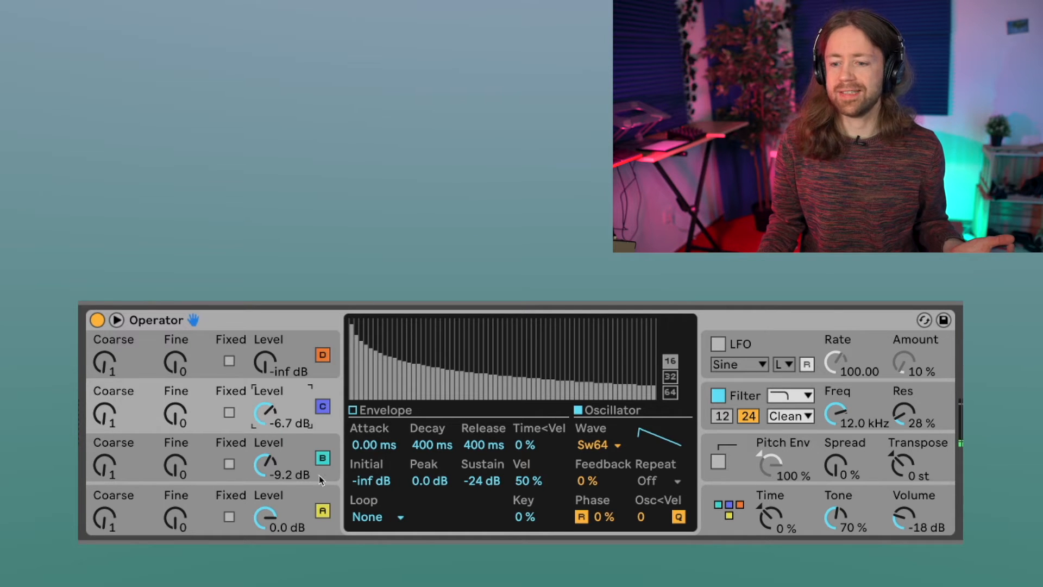
- Audition different routing algorithms, ending on the diamond layout where D feeds both B and C, which feed A
left_click(714, 519)
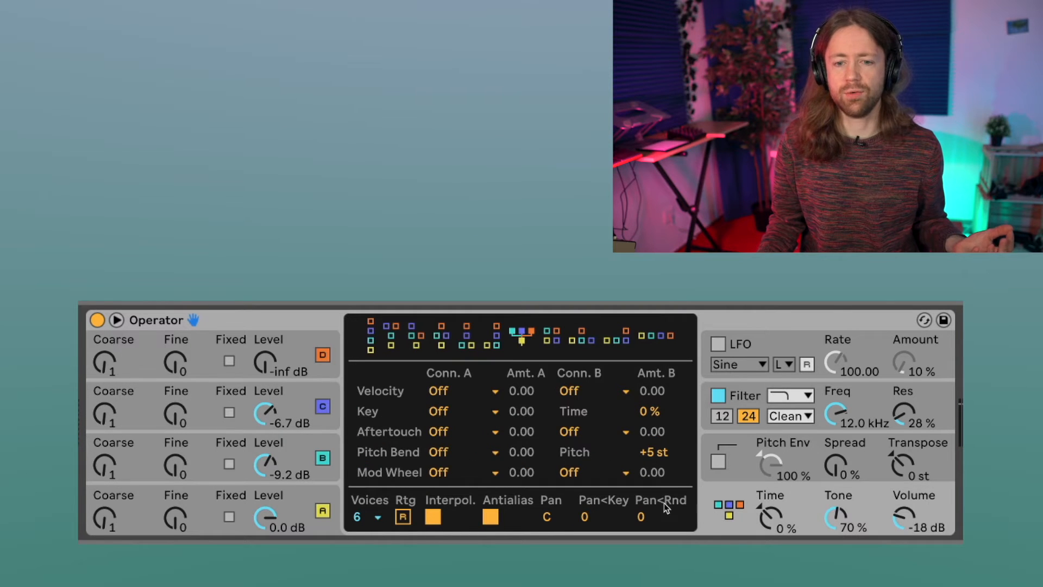
left_click(551, 339)
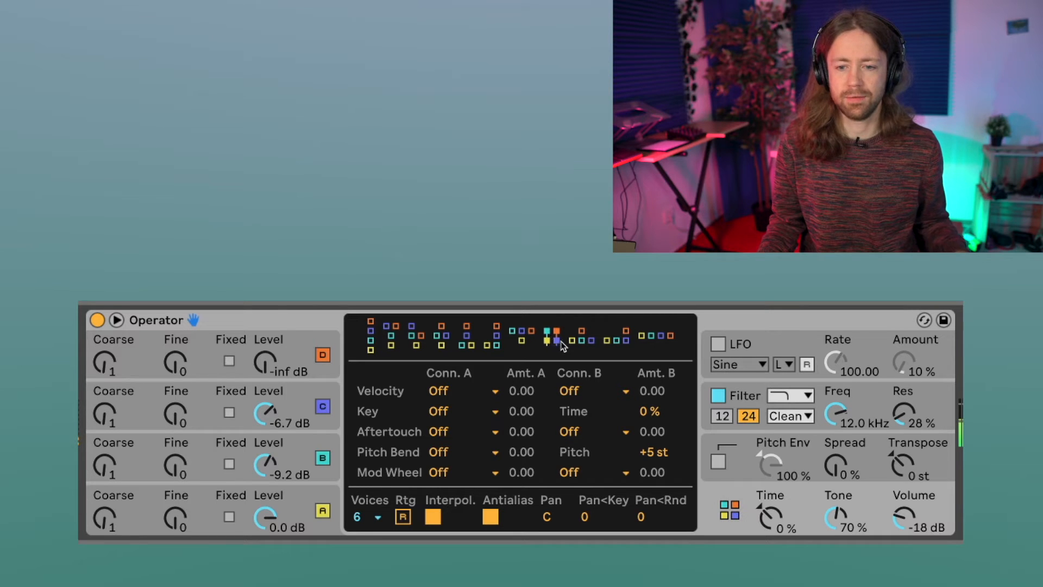
left_click(583, 341)
left_click(617, 343)
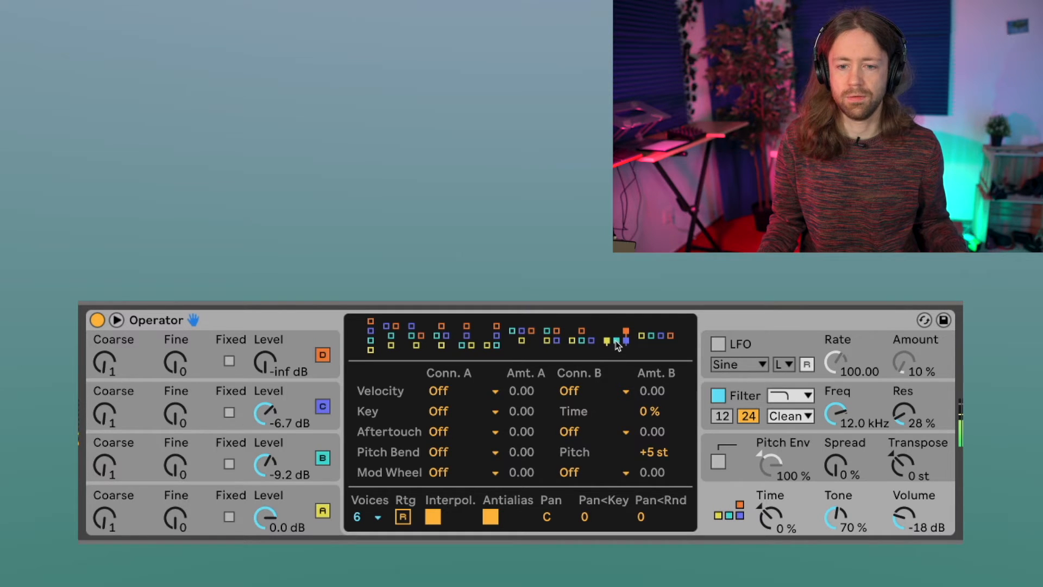
left_click(392, 337)
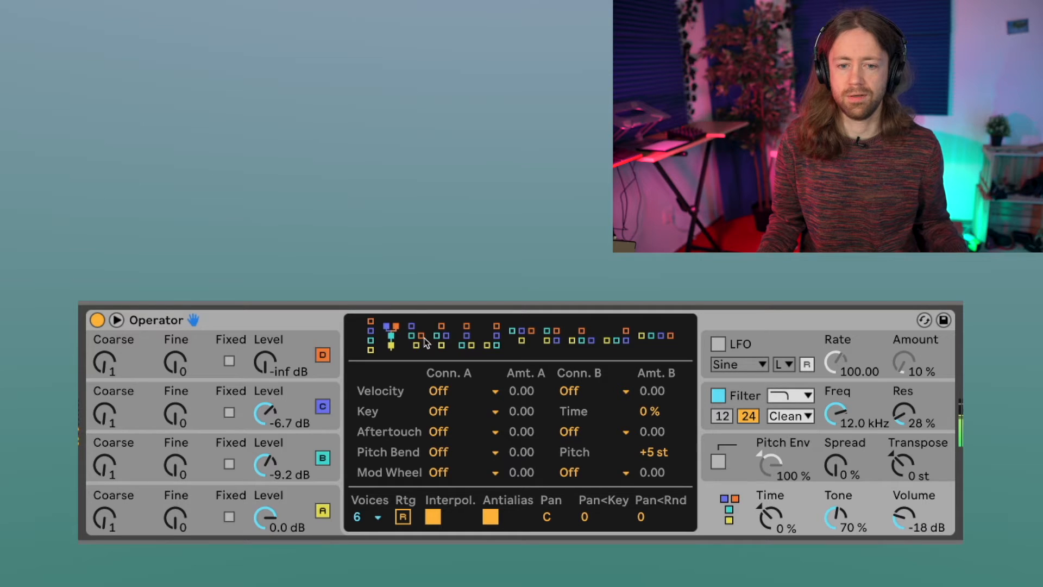
left_click(424, 340)
left_click(371, 339)
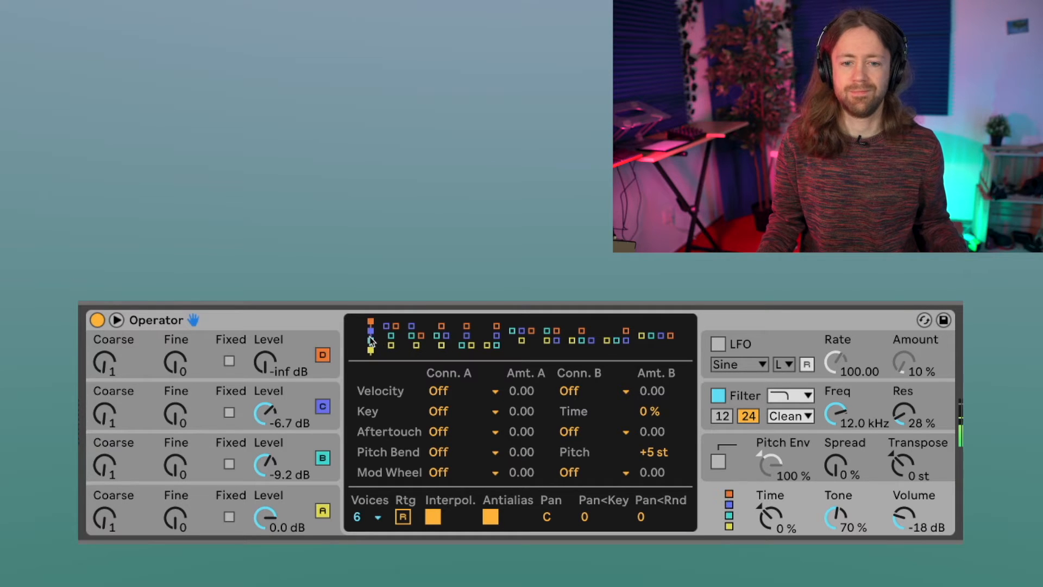
left_click(447, 341)
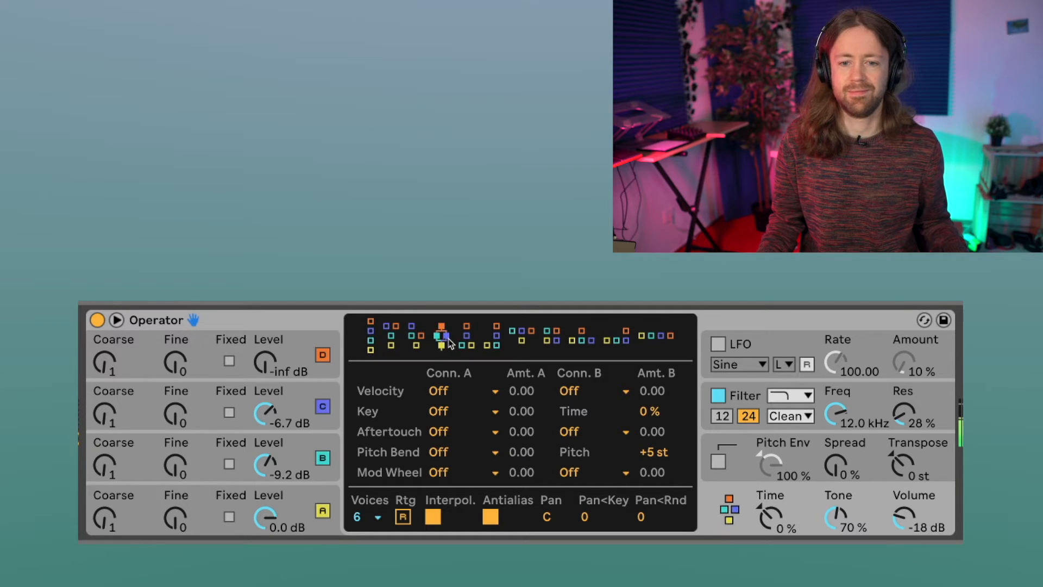
- Try the routing algorithm next to the diamond layout, and set oscillator B's level to -16 dB
left_click(461, 348)
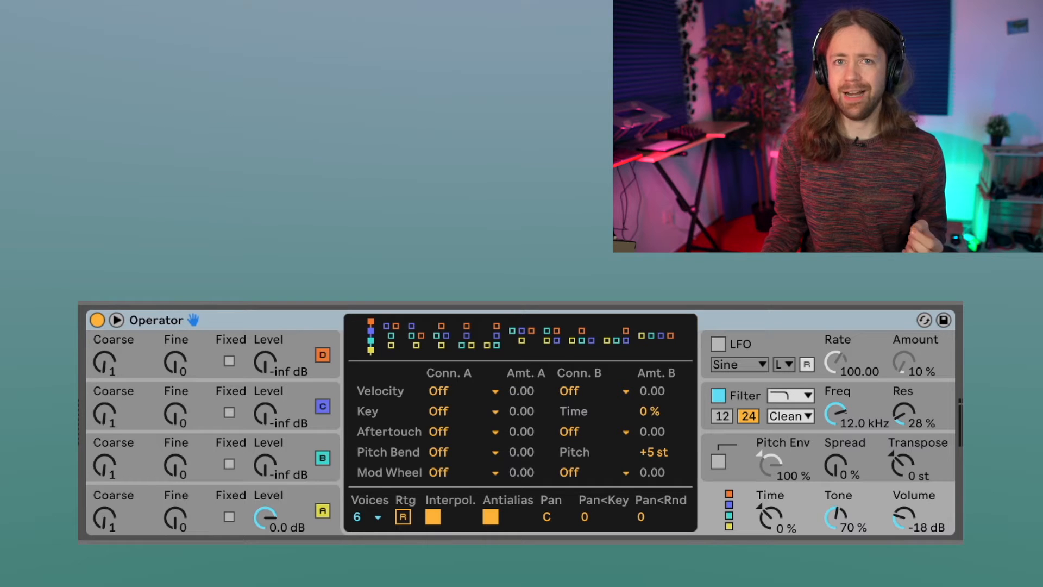
left_click(155, 489)
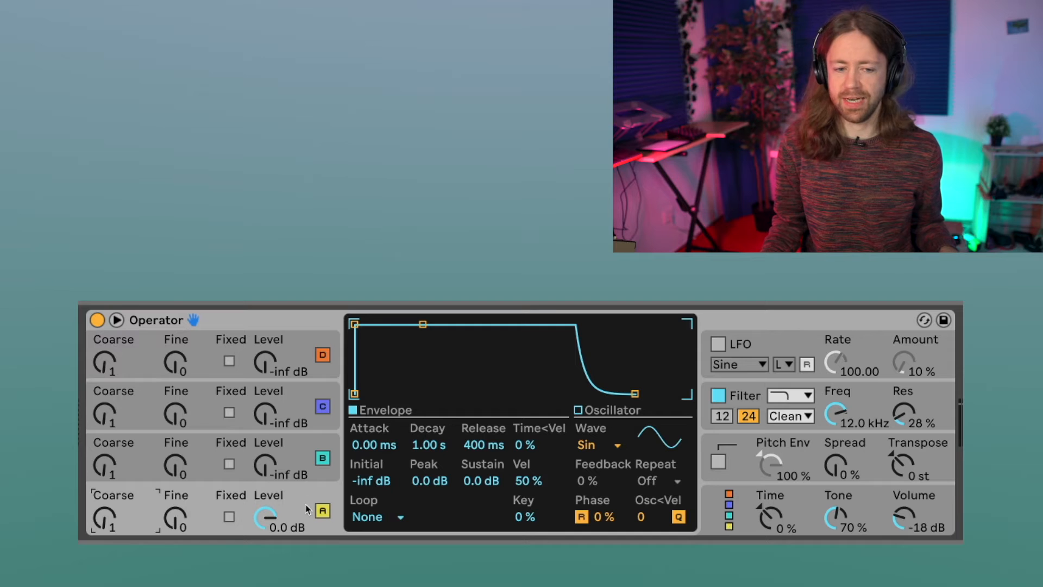
left_click_drag(266, 474, 266, 422)
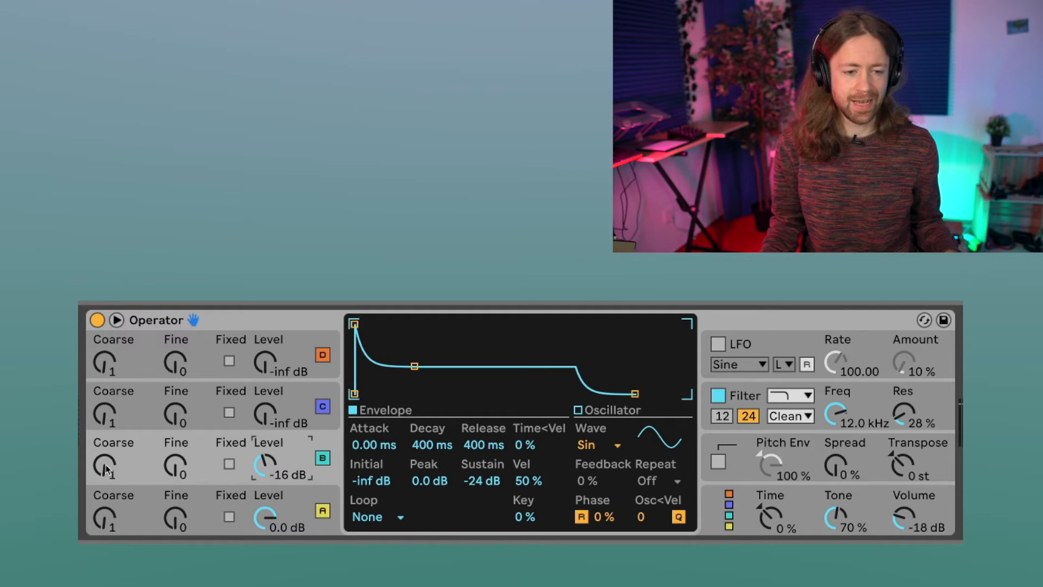
- Step oscillator B's coarse tuning up through 2, 4, 5 and 6 while auditioning the sound
left_click(106, 471)
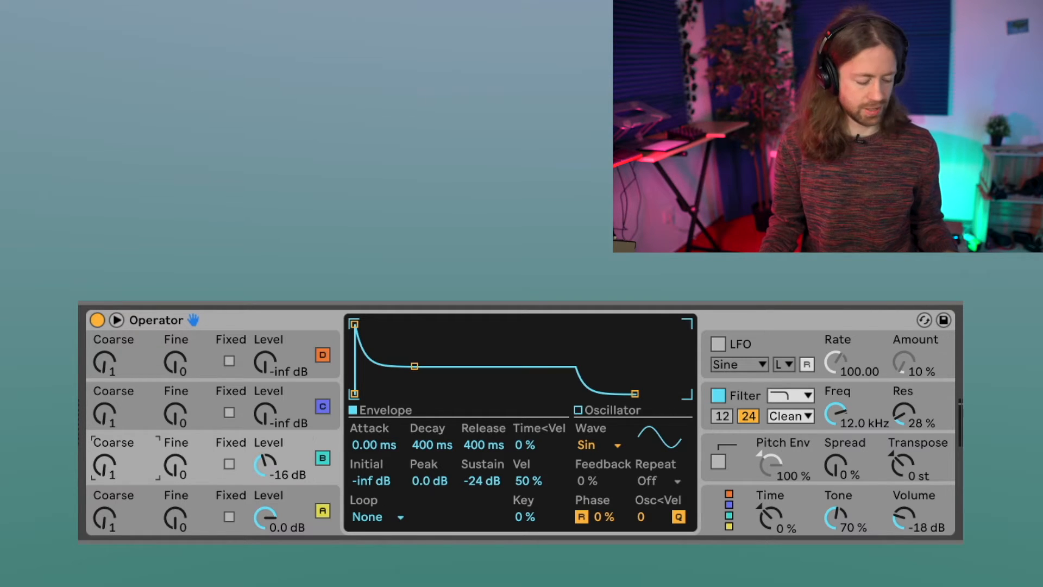
left_click_drag(106, 471, 106, 463)
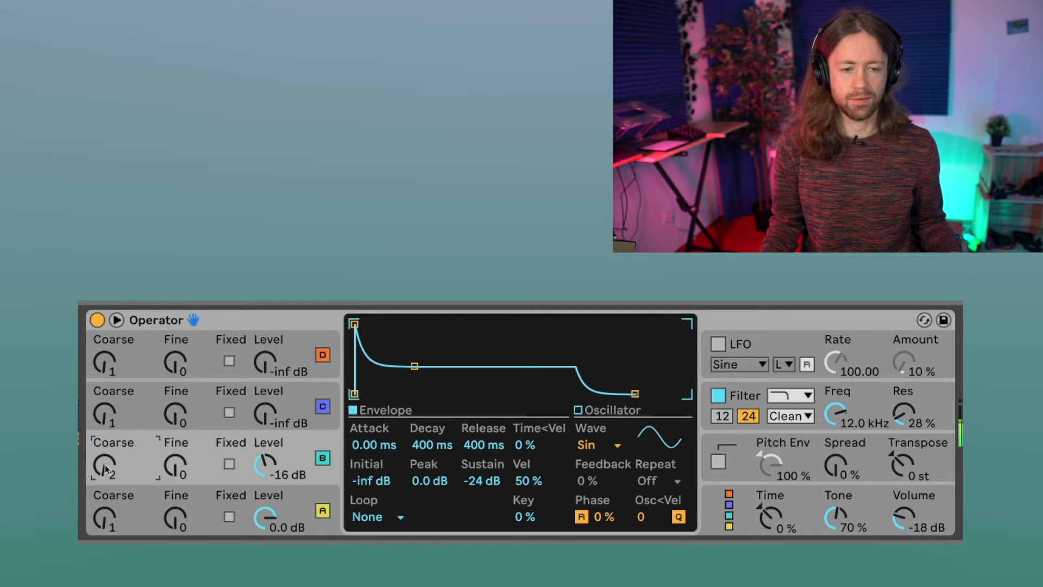
left_click_drag(106, 469, 105, 460)
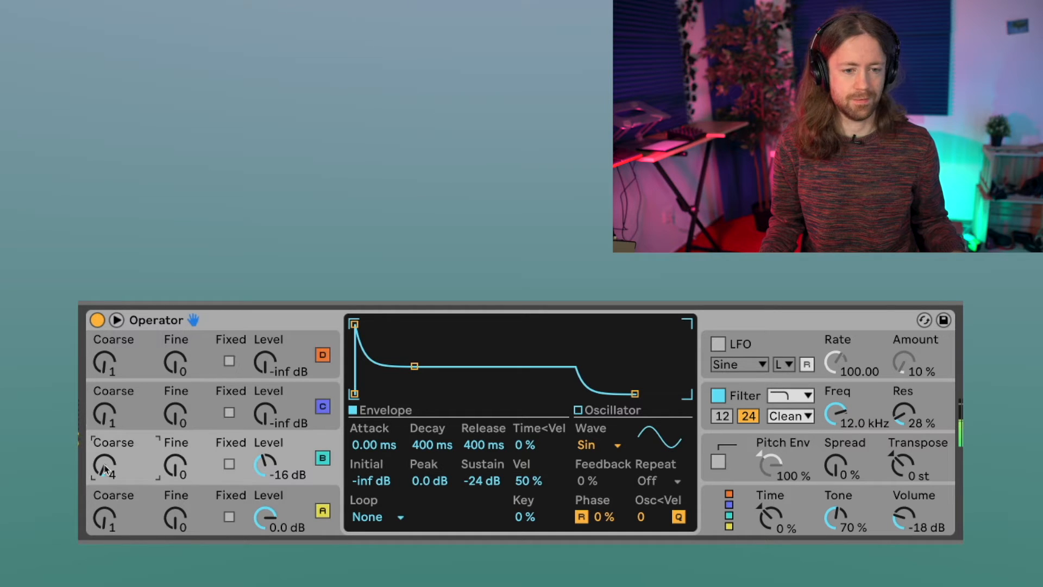
left_click_drag(106, 468, 106, 461)
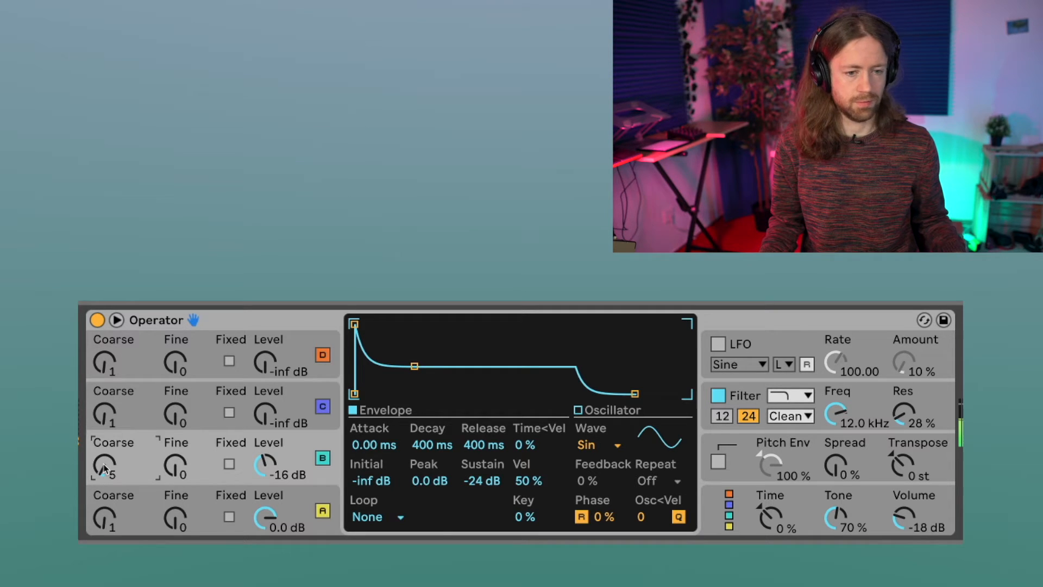
left_click_drag(106, 469, 106, 462)
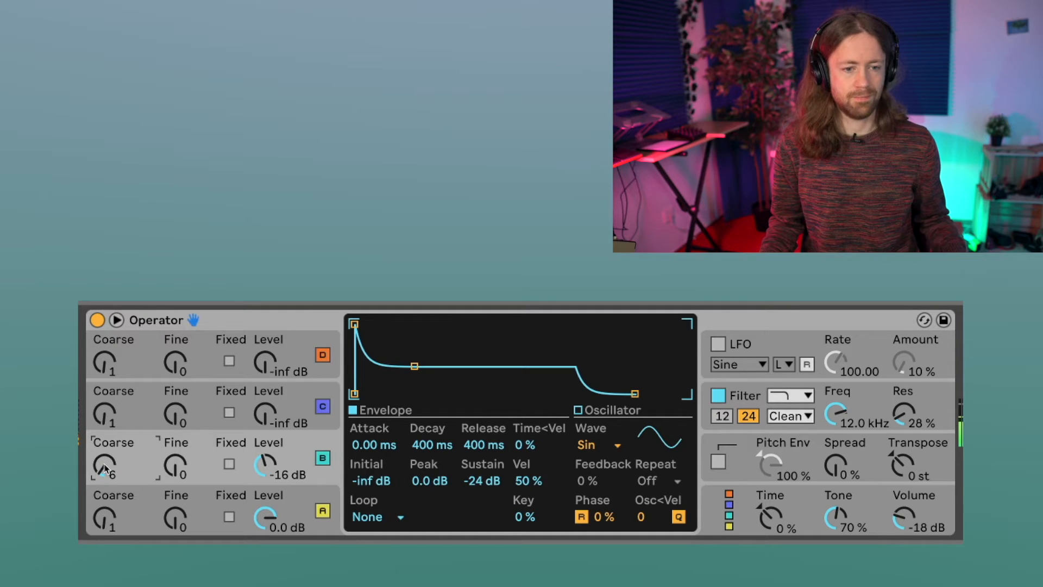
left_click_drag(105, 468, 107, 470)
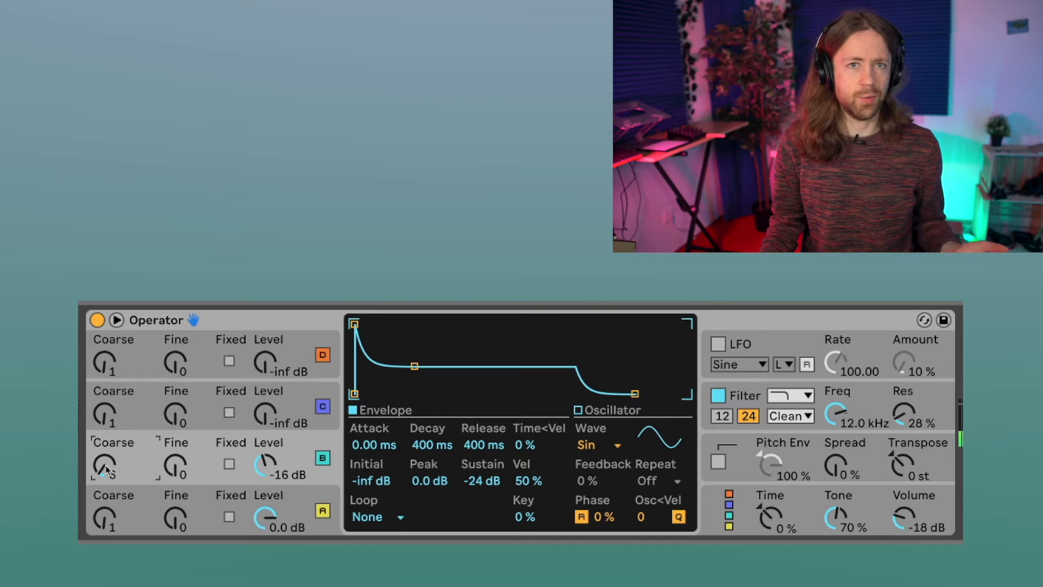
left_click_drag(105, 464, 105, 462)
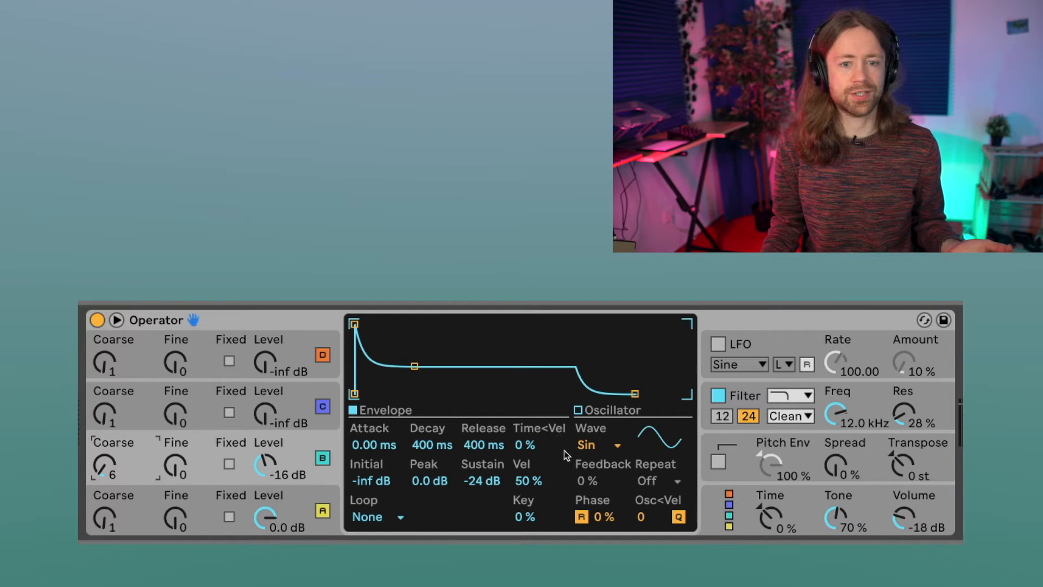
- Set oscillator B's coarse tuning to 2 and try raising its fine tuning
left_click_drag(151, 472, 151, 488)
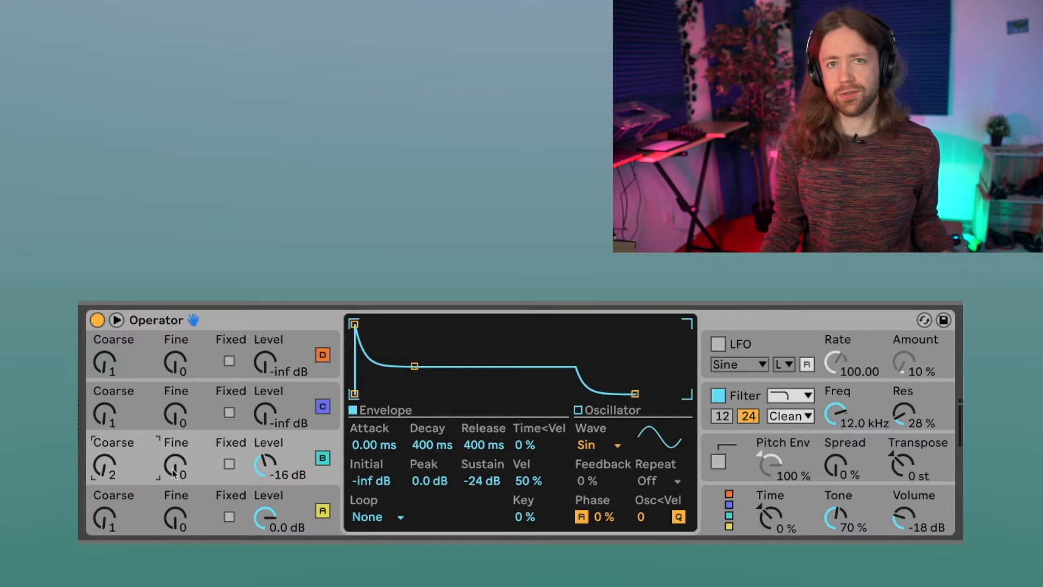
left_click(174, 473)
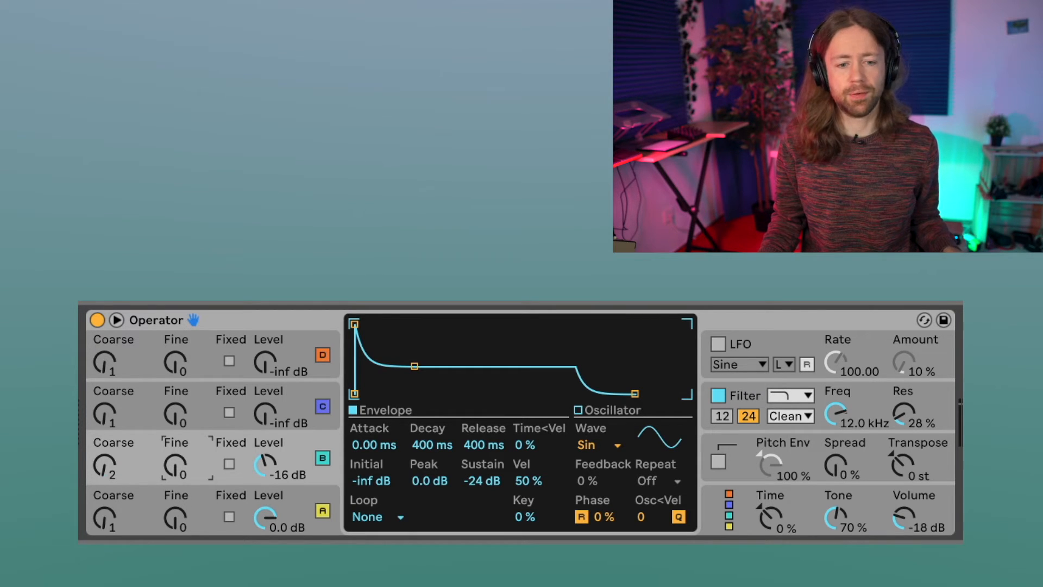
left_click_drag(174, 472, 174, 454)
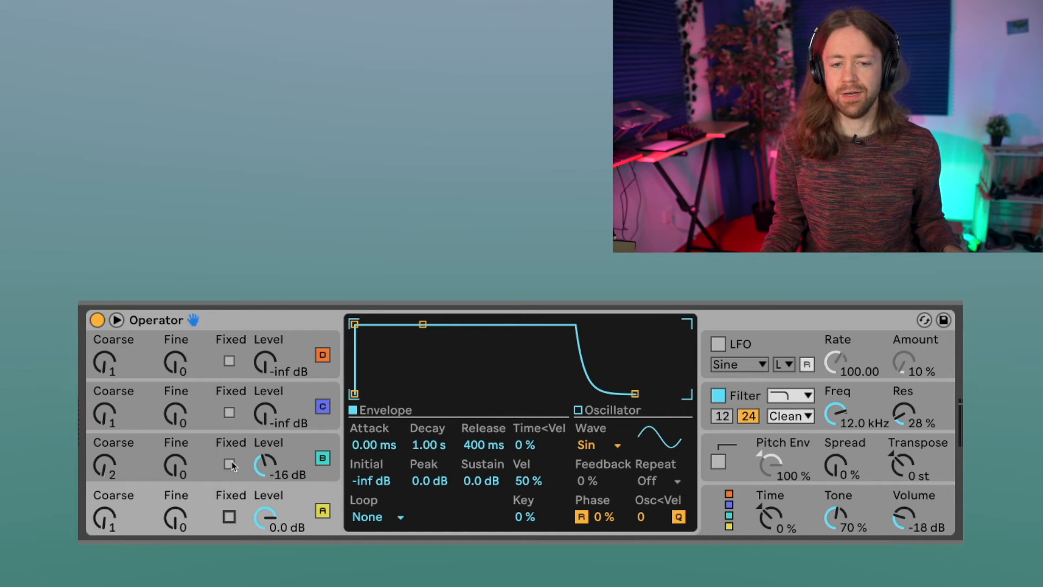
- Switch oscillators A and B to fixed frequency, and set oscillator B's frequency to 421 Hz
left_click(229, 463)
left_click(230, 516)
left_click(230, 516)
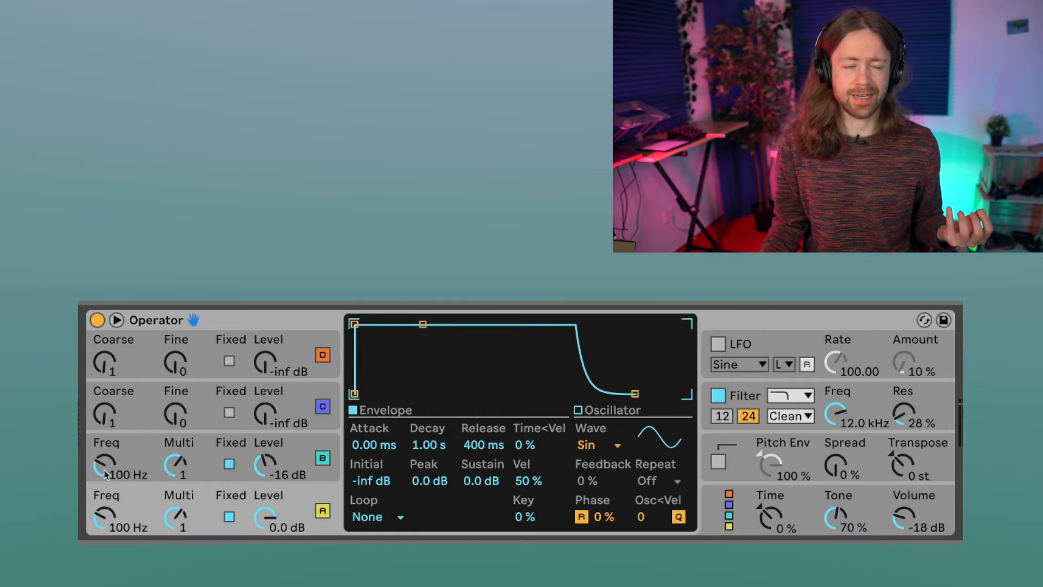
left_click_drag(105, 471, 105, 425)
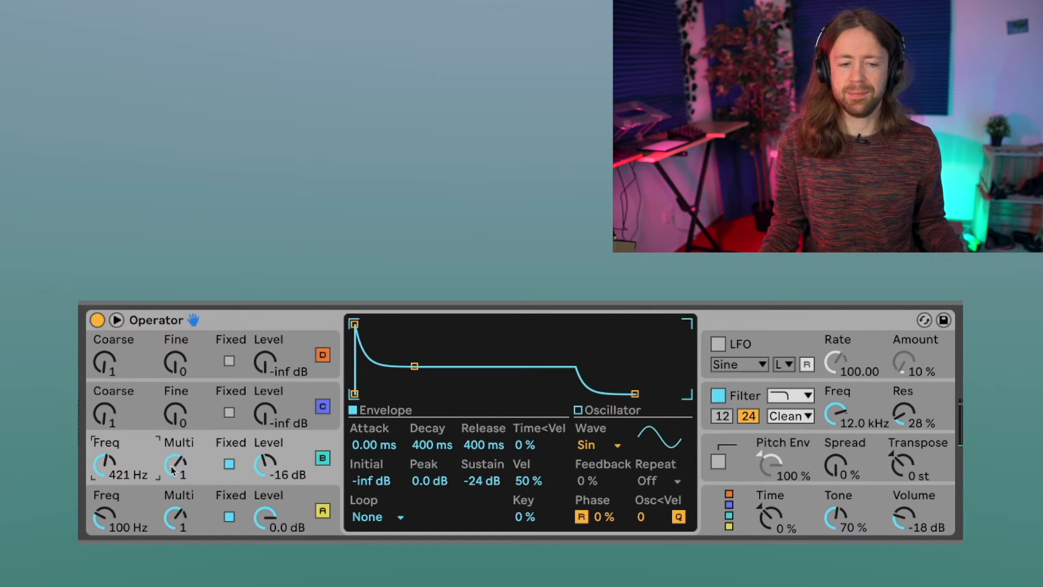
- Try oscillator B's frequency multiplier at 10, return it to 1, and try lower values
left_click_drag(176, 474, 176, 452)
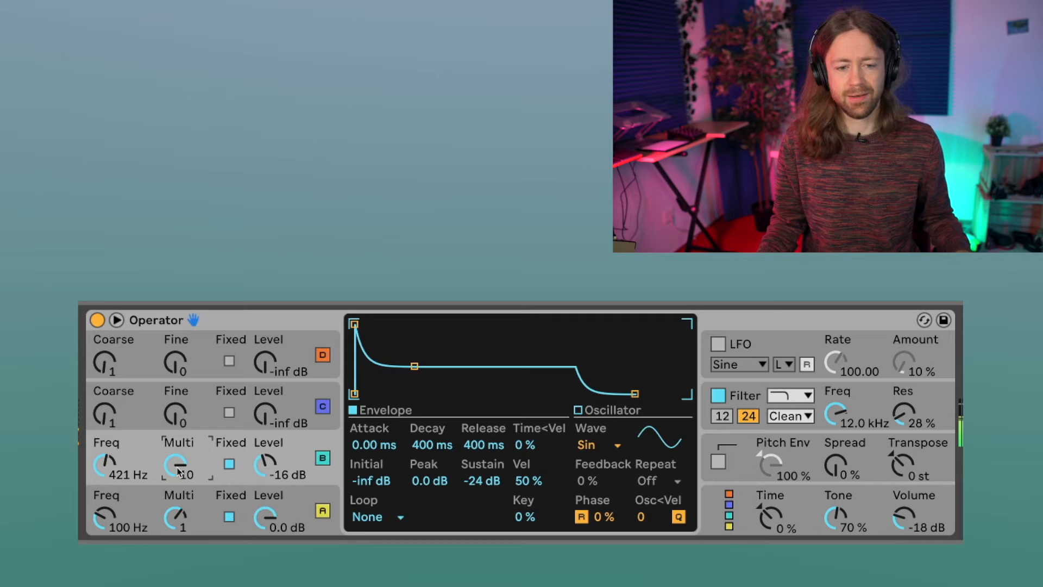
left_click_drag(175, 471, 175, 522)
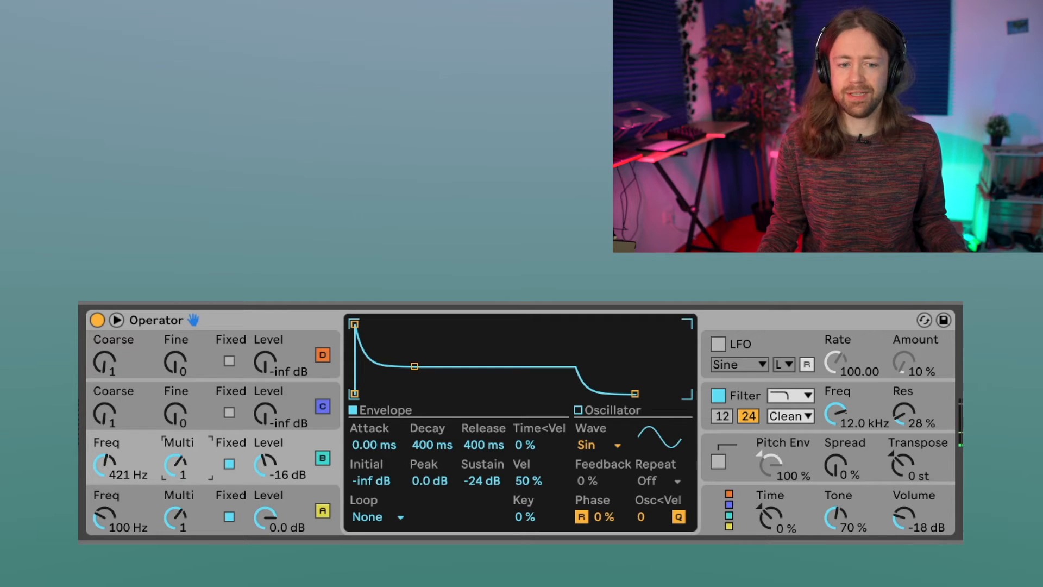
left_click_drag(171, 472, 171, 489)
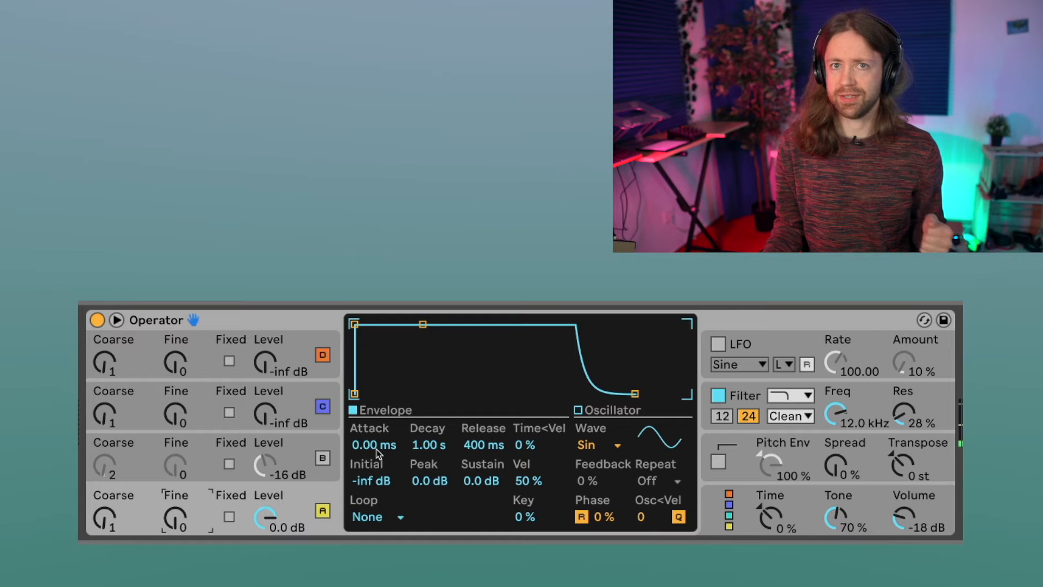
- Try slower attacks and -20 dB sustain on oscillator A's envelope, ending with 0.00 ms attack, 4.87 s decay and 0.0 dB sustain
left_click_drag(378, 453, 379, 427)
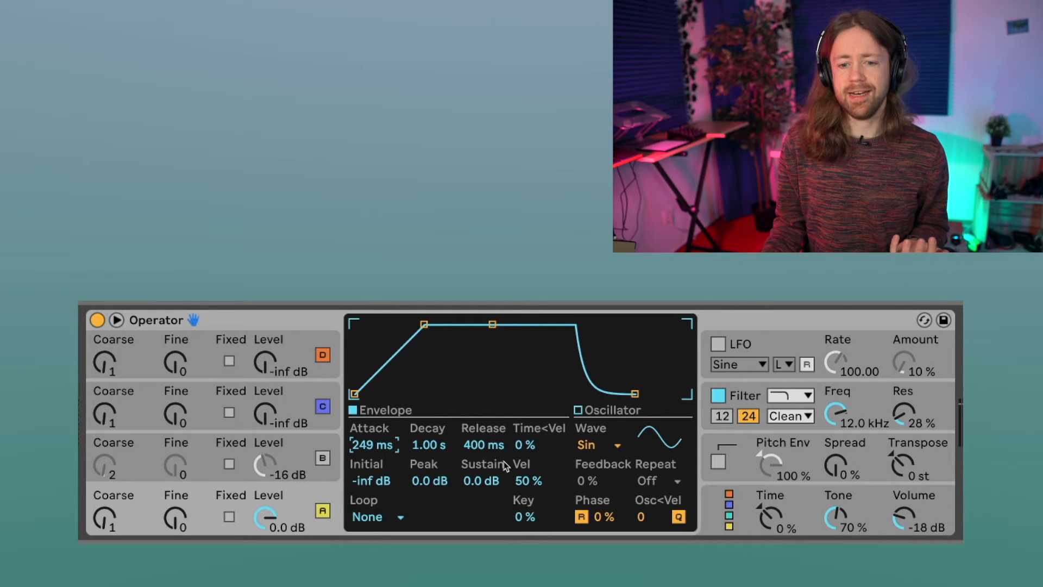
left_click_drag(485, 480, 485, 506)
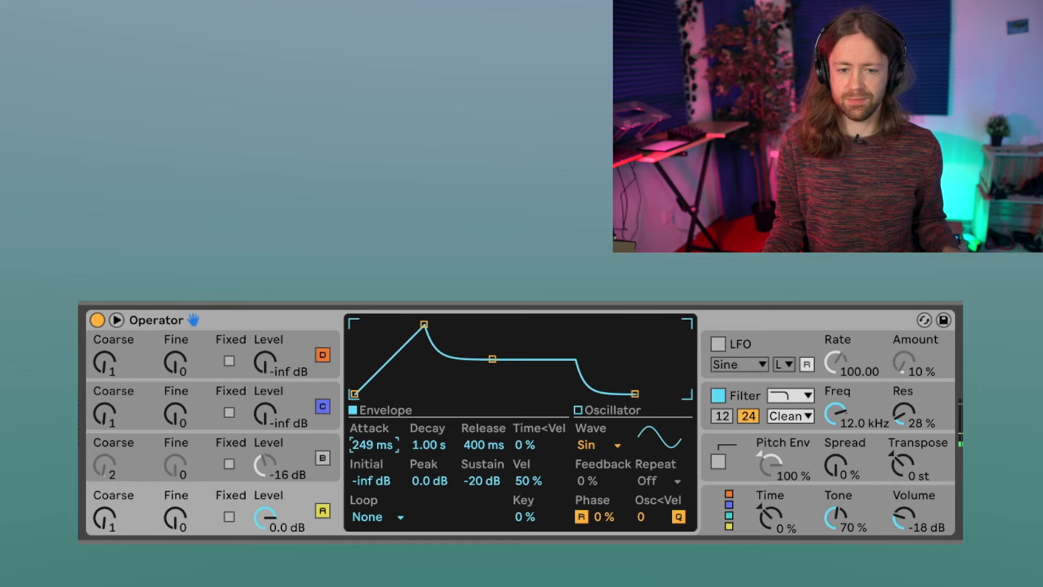
left_click_drag(372, 444, 372, 413)
left_click_drag(428, 444, 428, 414)
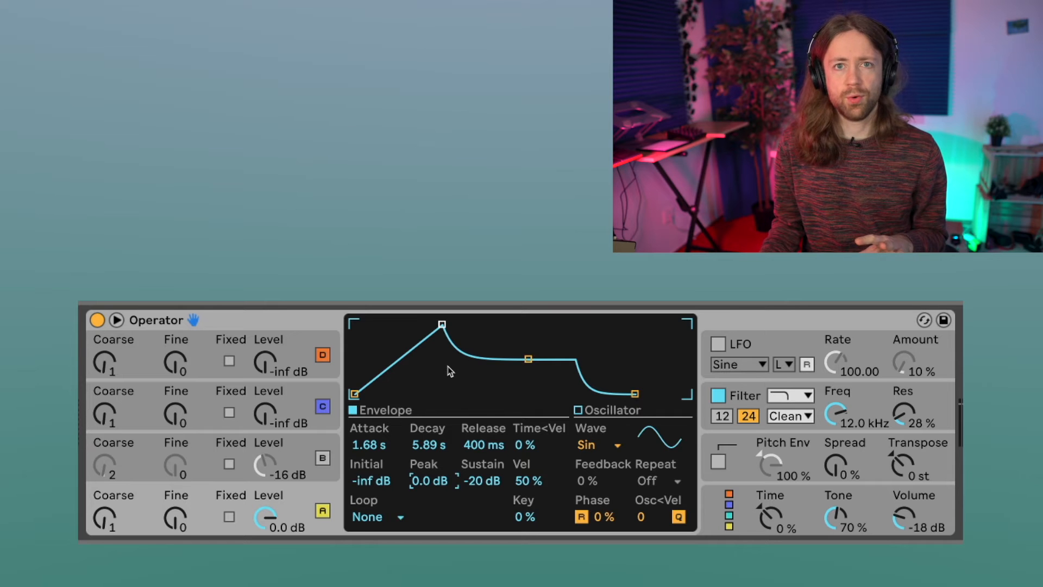
left_click_drag(442, 324, 354, 324)
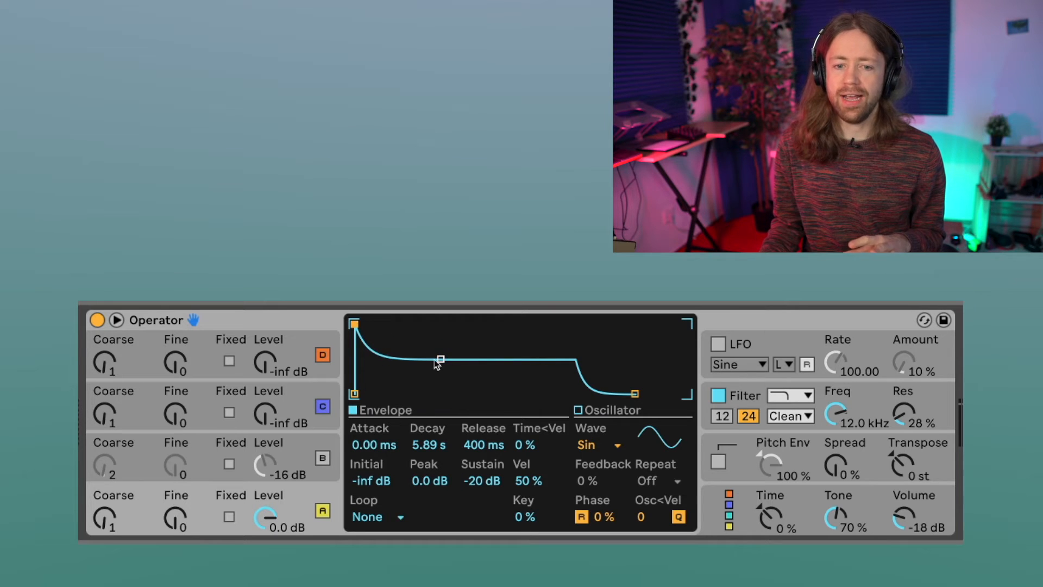
left_click_drag(441, 359, 440, 324)
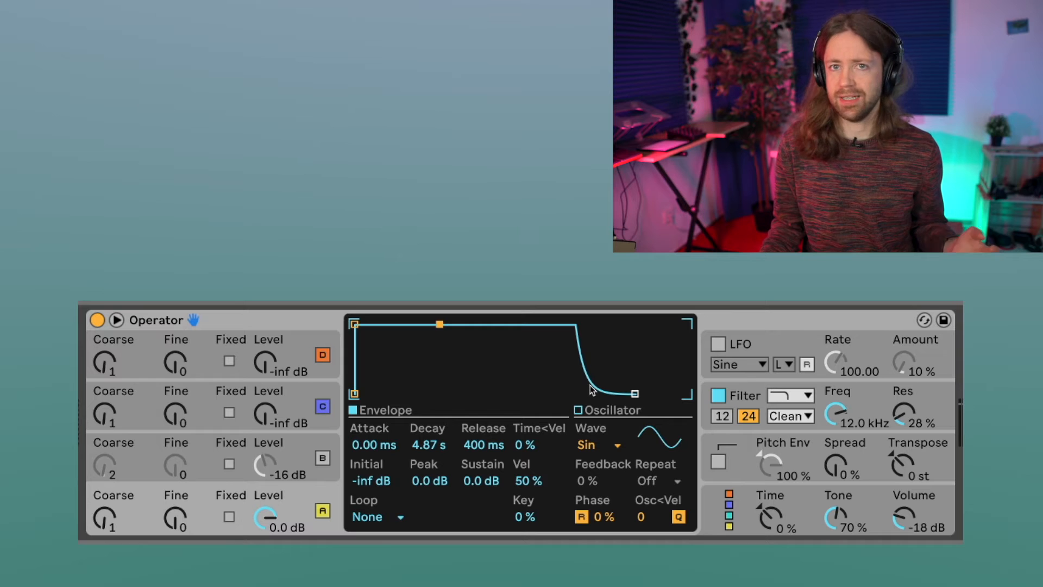
- Give oscillator B's envelope a 14.3 s decay and -inf dB sustain, trying a 1.84 s attack before settling on 13.5 ms
left_click(198, 448)
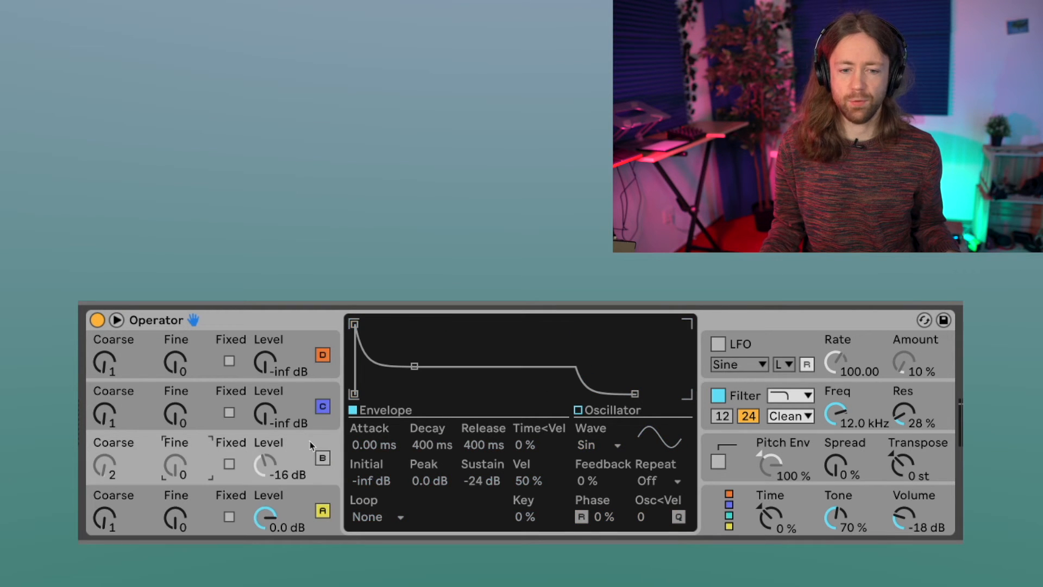
left_click_drag(355, 324, 443, 325)
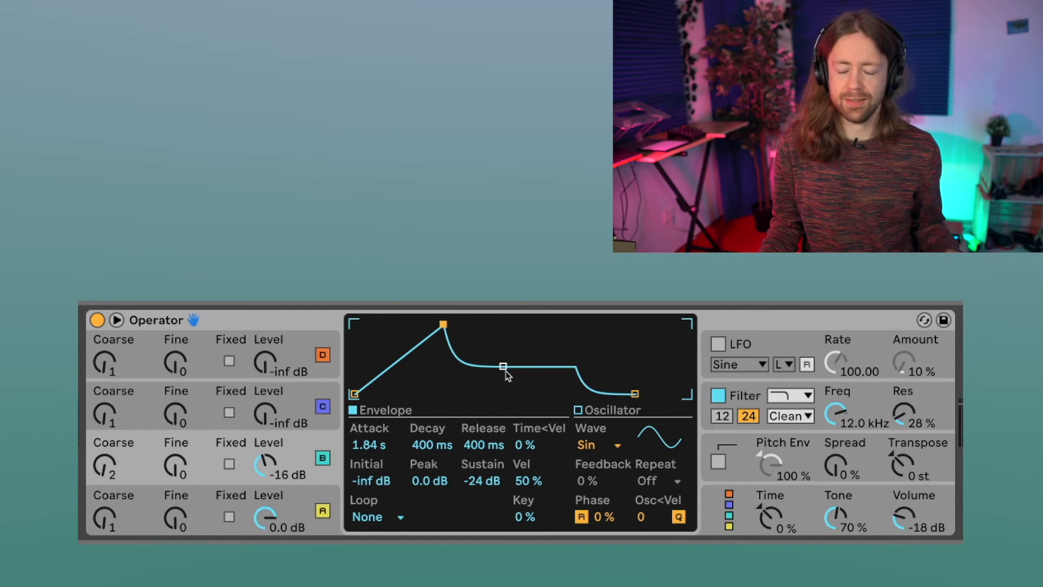
left_click_drag(503, 367, 539, 394)
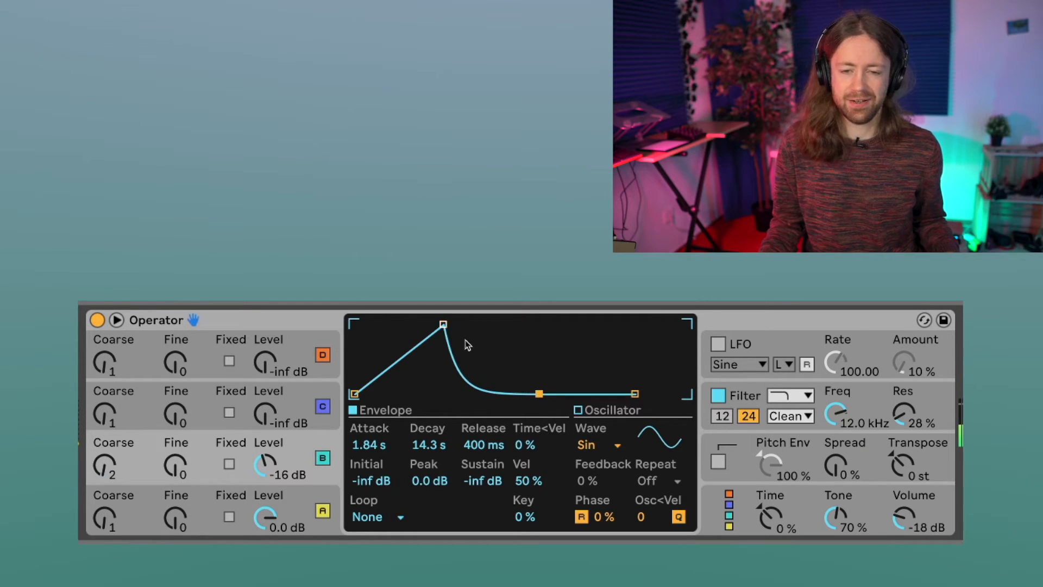
left_click_drag(443, 324, 398, 326)
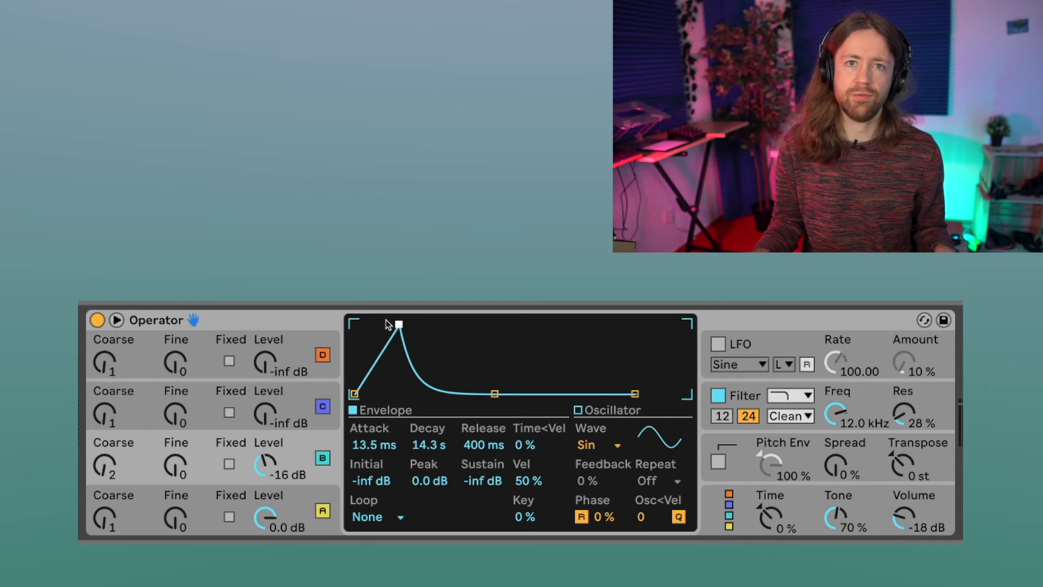
left_click(399, 325)
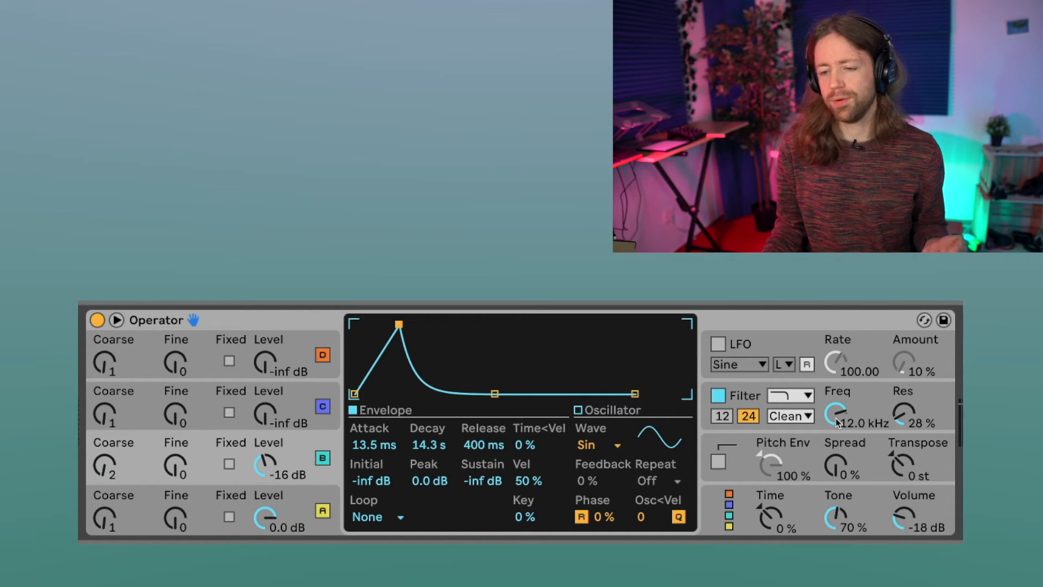
- Turn the filter off and display oscillator A's harmonics for waveform editing
left_click(718, 396)
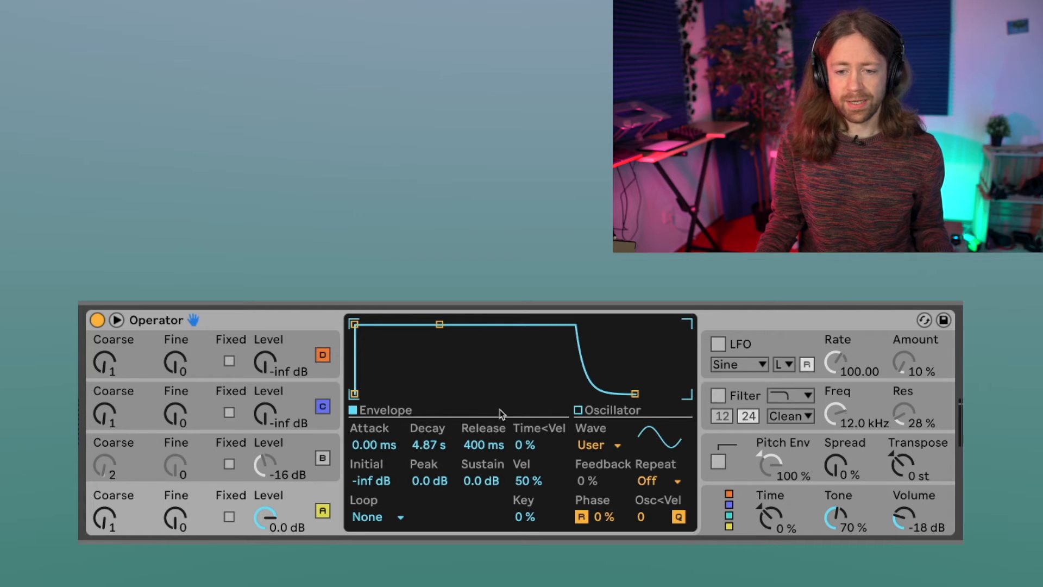
left_click(578, 410)
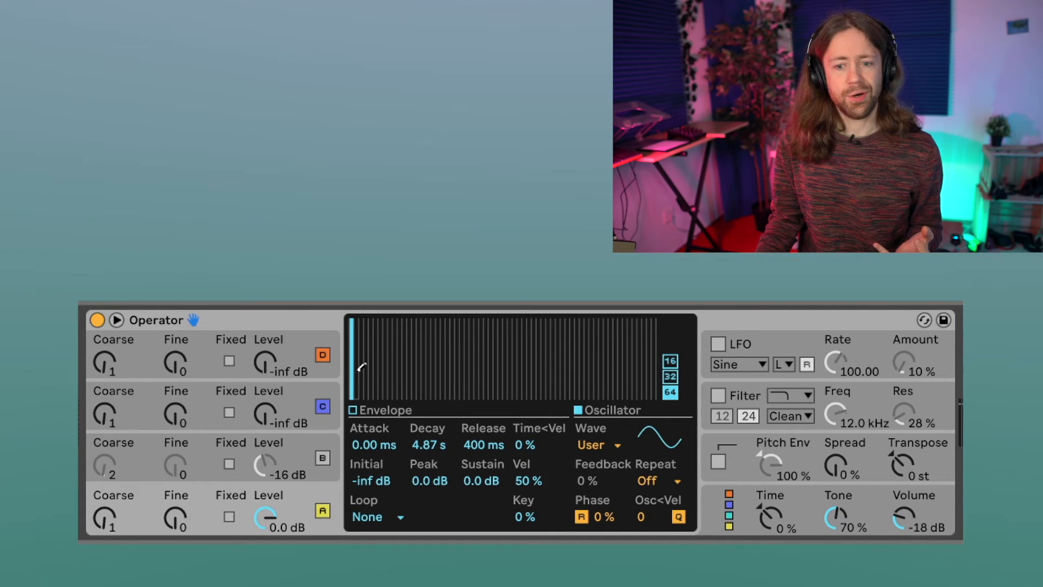
- Compare the Sw8 and Sw64 saw waves on oscillator A, and choose Sw3
left_click(596, 446)
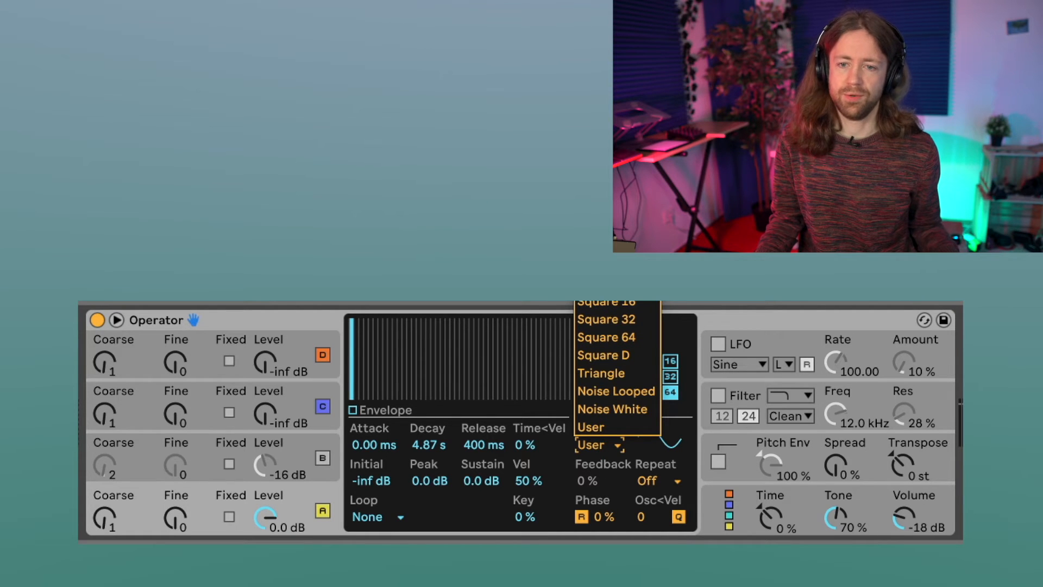
left_click(596, 140)
left_click(596, 447)
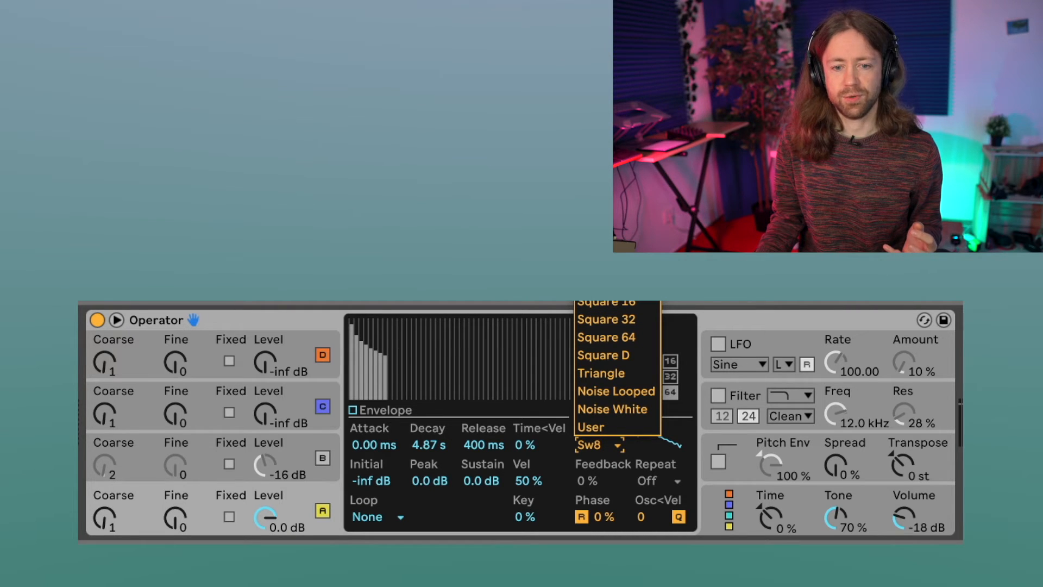
left_click(596, 194)
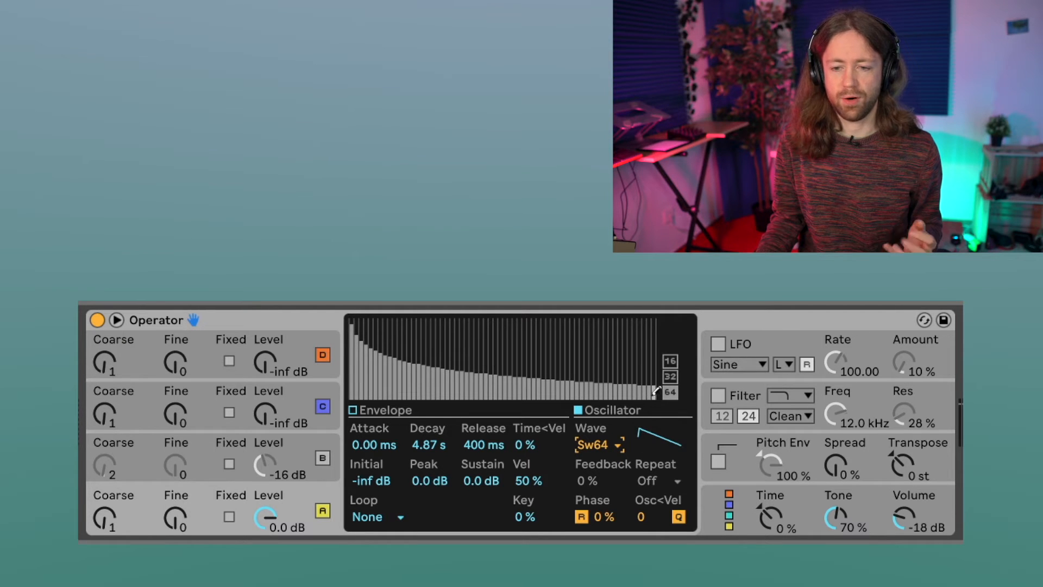
left_click(595, 443)
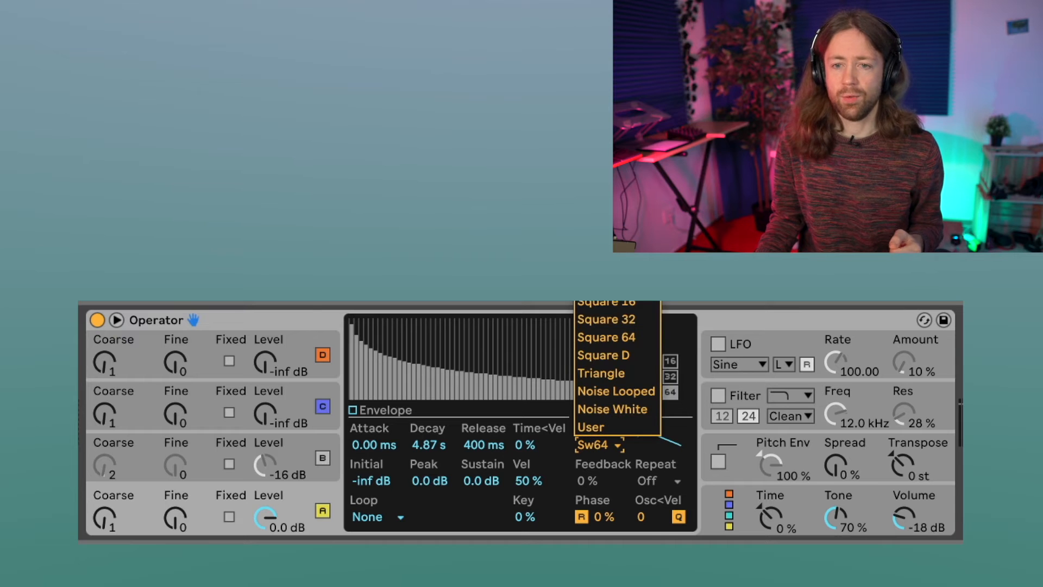
left_click(591, 86)
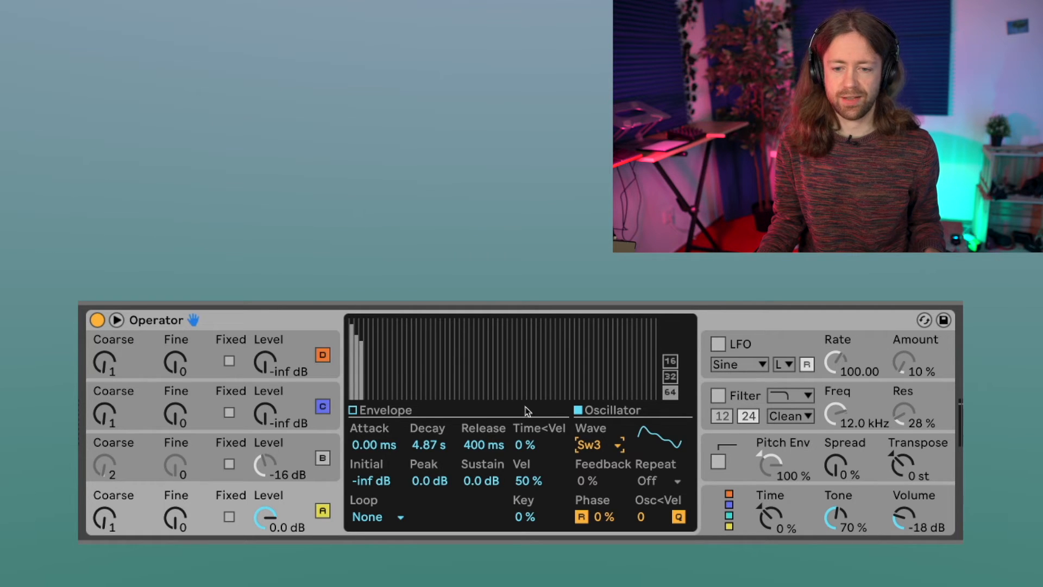
- Switch oscillator A to the Sw64 saw wave
left_click(606, 449)
left_click(598, 194)
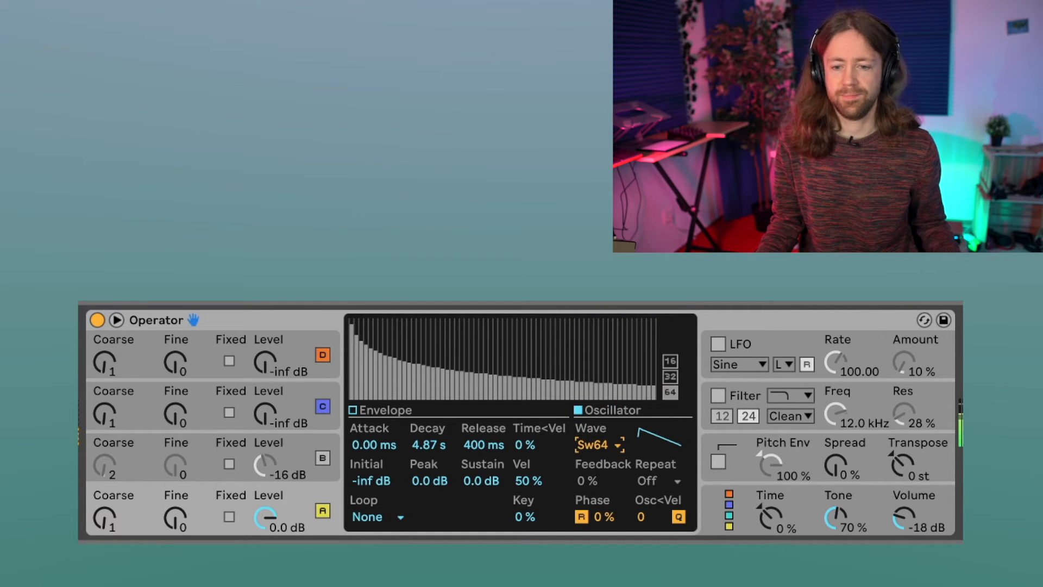
left_click(602, 454)
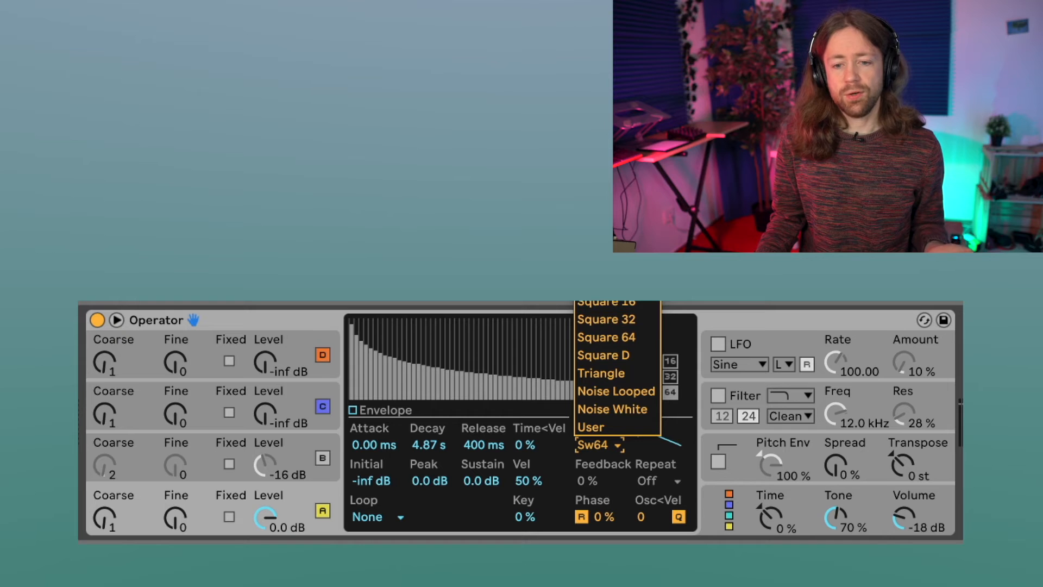
left_click(559, 446)
- Erase oscillator A's harmonics above the first, sketch two humps across the harmonic spectrum, and erase them again
mouse_move(651, 386)
left_mouse_down()
mouse_move(647, 395)
mouse_move(351, 393)
mouse_move(349, 316)
left_mouse_up()
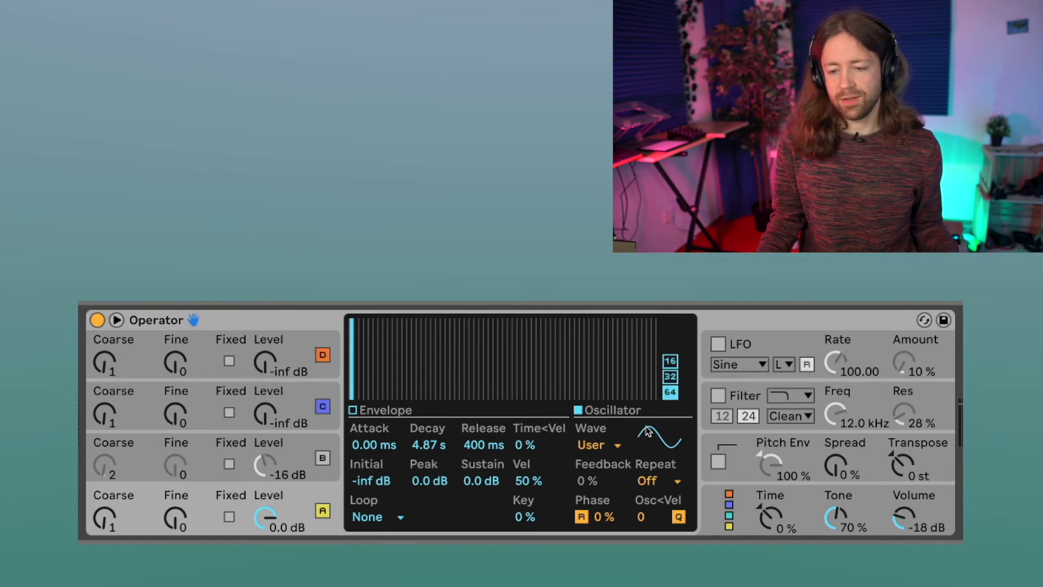
mouse_move(374, 390)
left_mouse_down()
mouse_move(432, 343)
mouse_move(464, 351)
mouse_move(493, 386)
mouse_move(536, 384)
mouse_move(561, 346)
mouse_move(629, 320)
left_mouse_up()
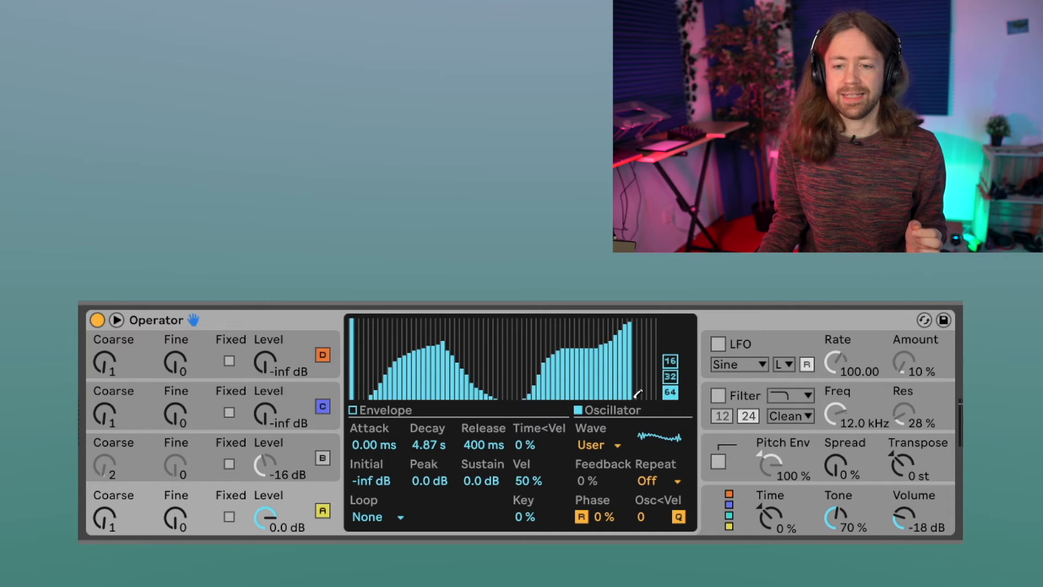
left_click_drag(641, 405, 365, 415)
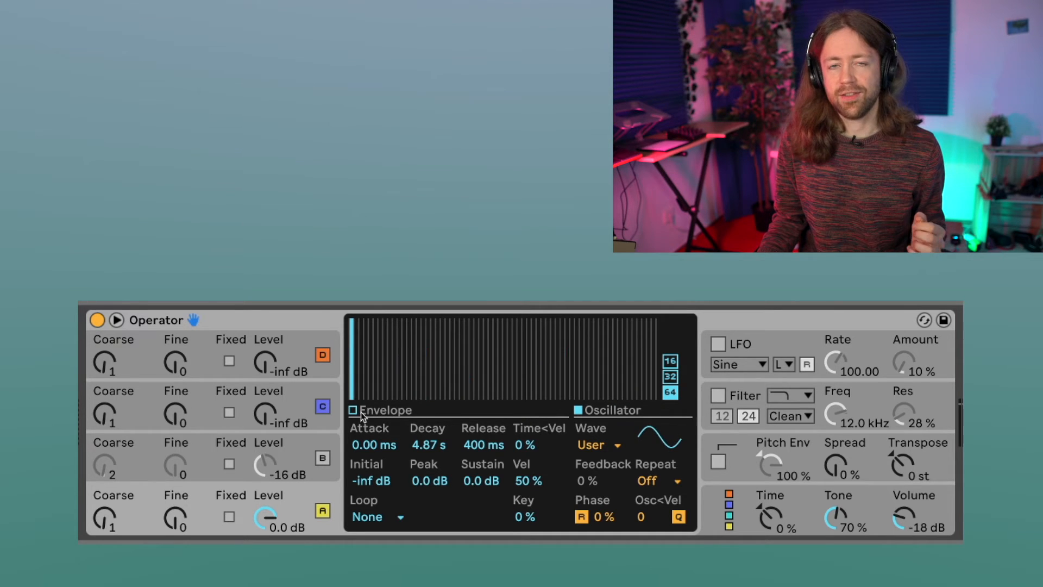
- Restrict harmonic editing to Even and draw a descending slope of even harmonics on oscillator A
right_click(400, 358)
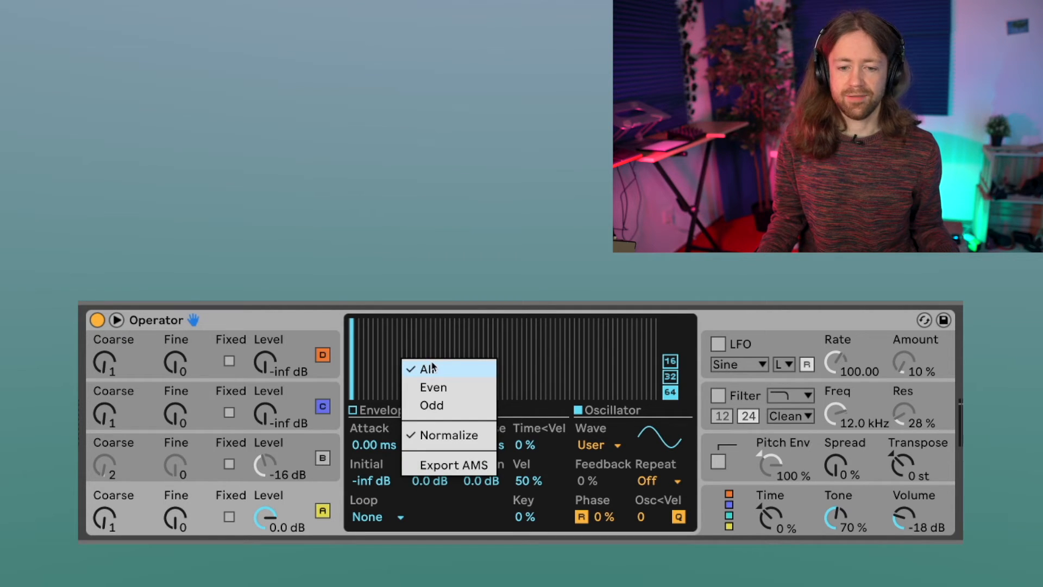
left_click(426, 386)
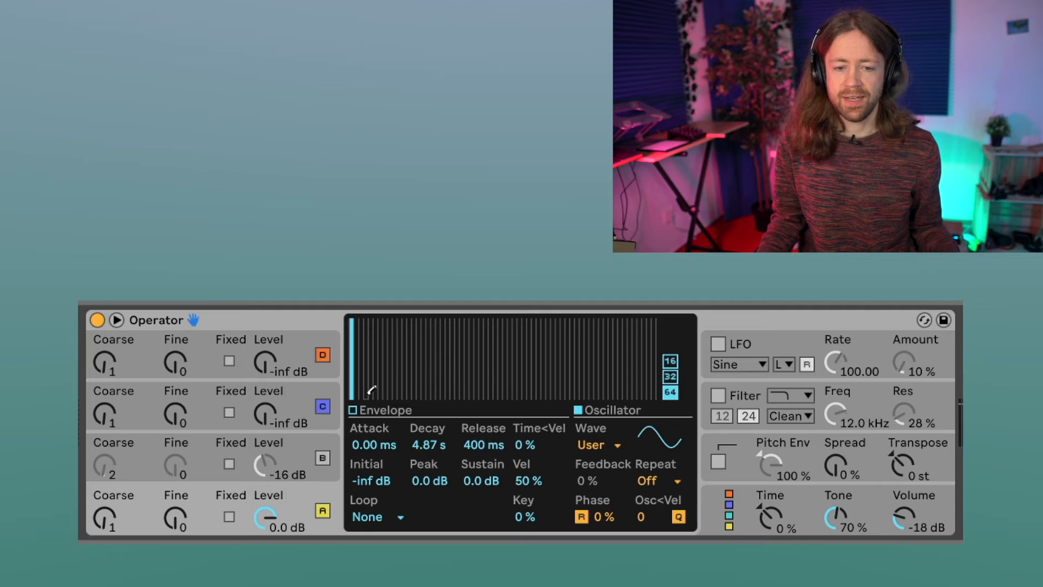
mouse_move(365, 384)
left_mouse_down()
mouse_move(463, 350)
mouse_move(554, 338)
mouse_move(620, 390)
mouse_move(388, 369)
mouse_move(360, 349)
mouse_move(538, 389)
mouse_move(691, 403)
left_mouse_up()
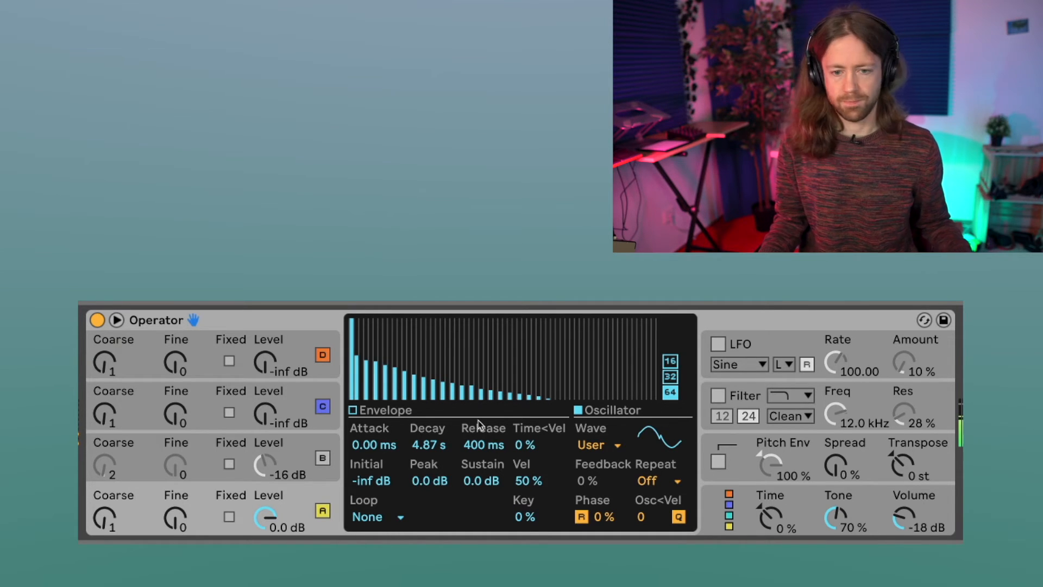
- Restrict harmonic editing to Odd, try descending slopes of odd harmonics on oscillator A, and erase all but the first
right_click(448, 356)
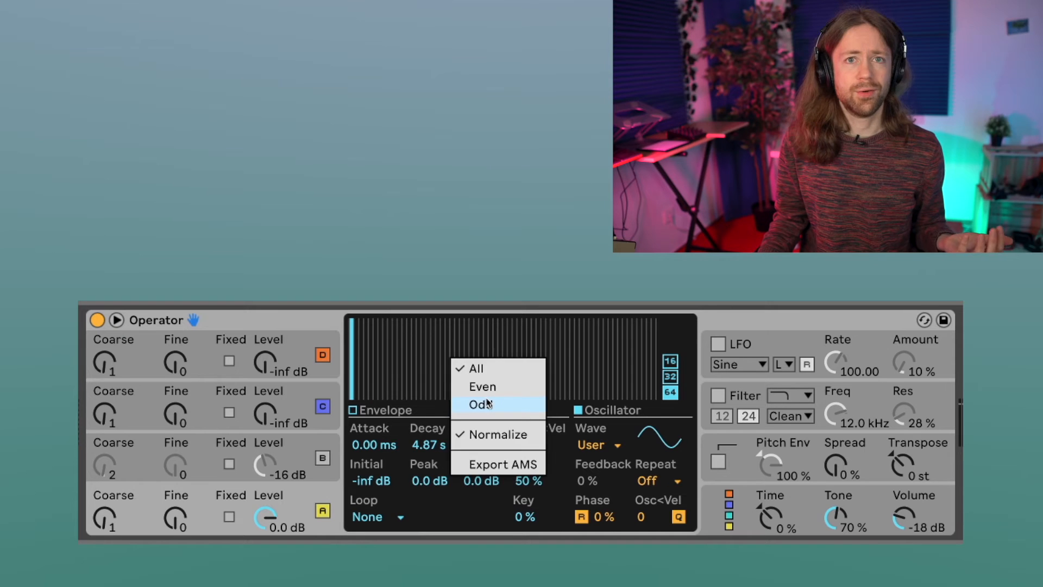
left_click(484, 400)
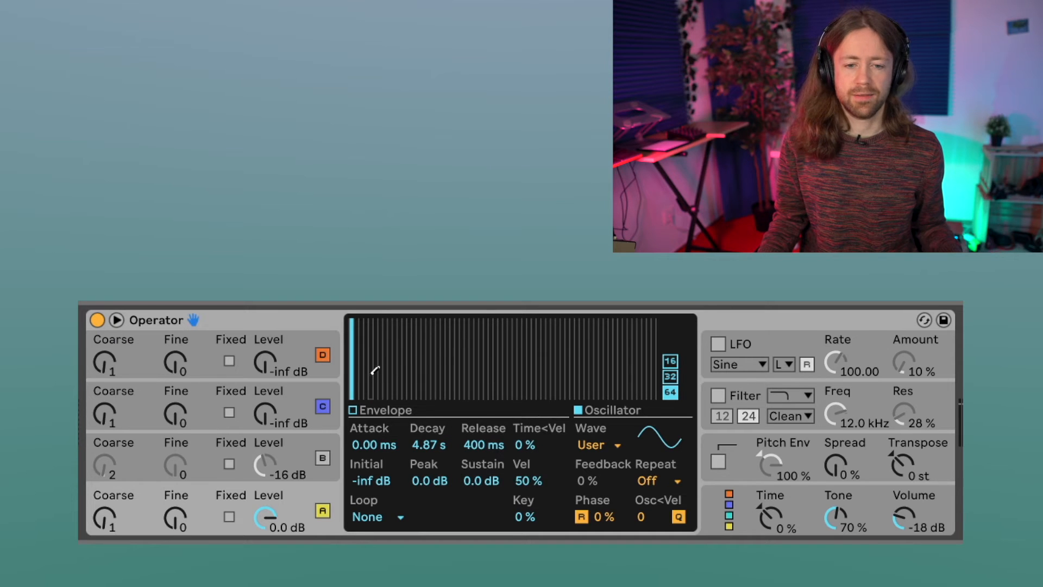
left_click_drag(364, 354, 517, 387)
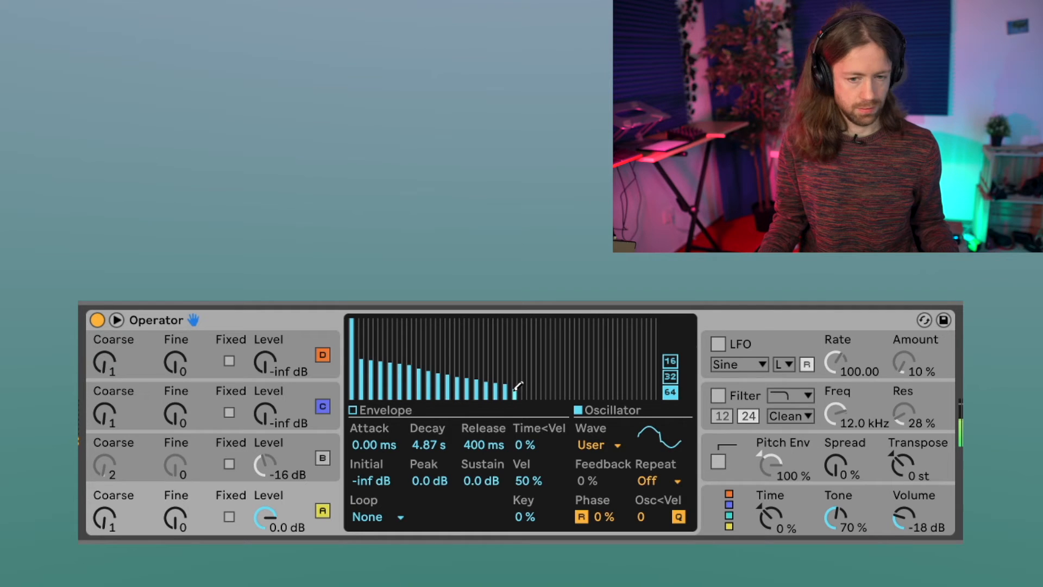
mouse_move(541, 387)
left_mouse_down()
mouse_move(617, 357)
mouse_move(659, 321)
mouse_move(552, 350)
mouse_move(494, 341)
mouse_move(451, 380)
mouse_move(388, 390)
mouse_move(361, 321)
mouse_move(502, 384)
mouse_move(654, 400)
left_mouse_up()
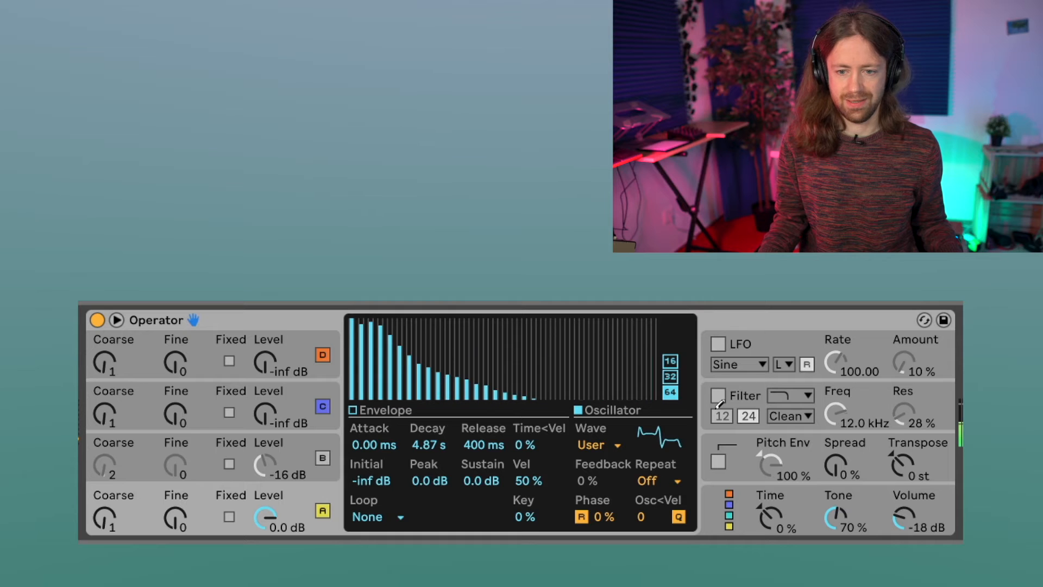
left_click_drag(492, 400, 365, 366)
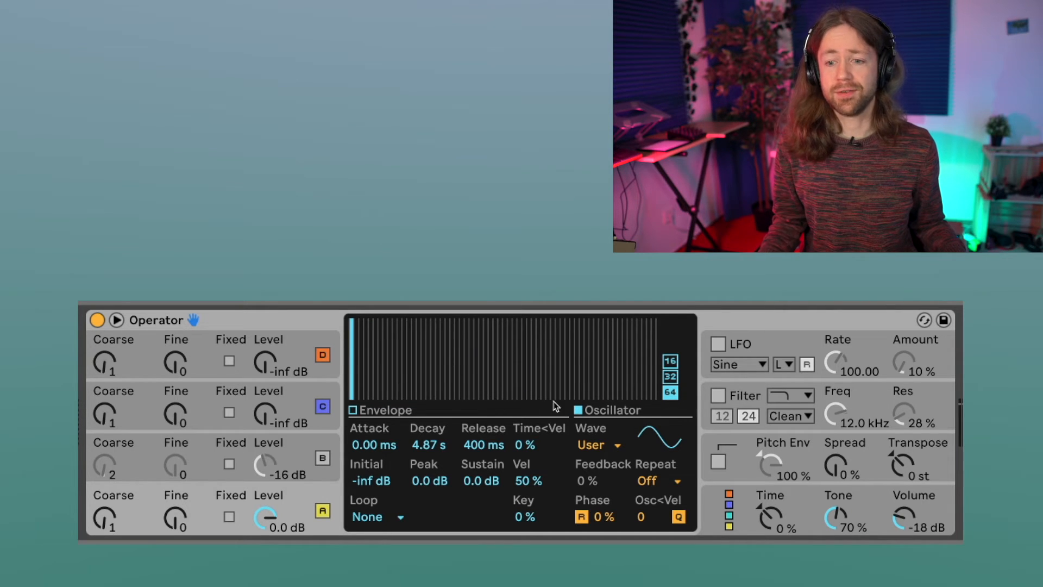
- Compare the 16, 32 and 64 harmonic resolutions of oscillator A's waveform editor
left_click(671, 363)
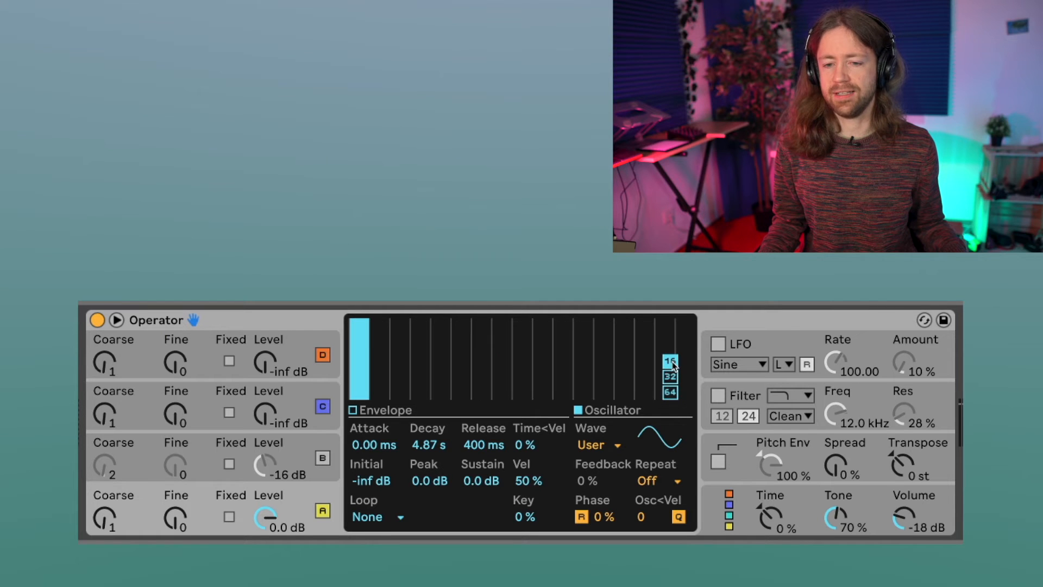
left_click(670, 377)
left_click(671, 392)
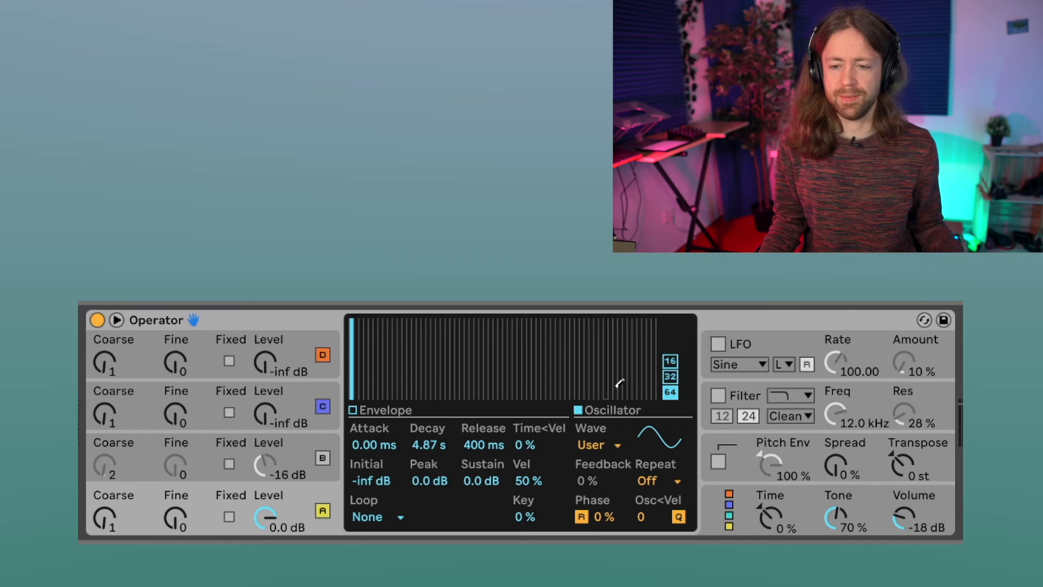
- At the 16-harmonic resolution, draw oscillator A's second, third and fourth harmonics at descending levels
left_click(671, 361)
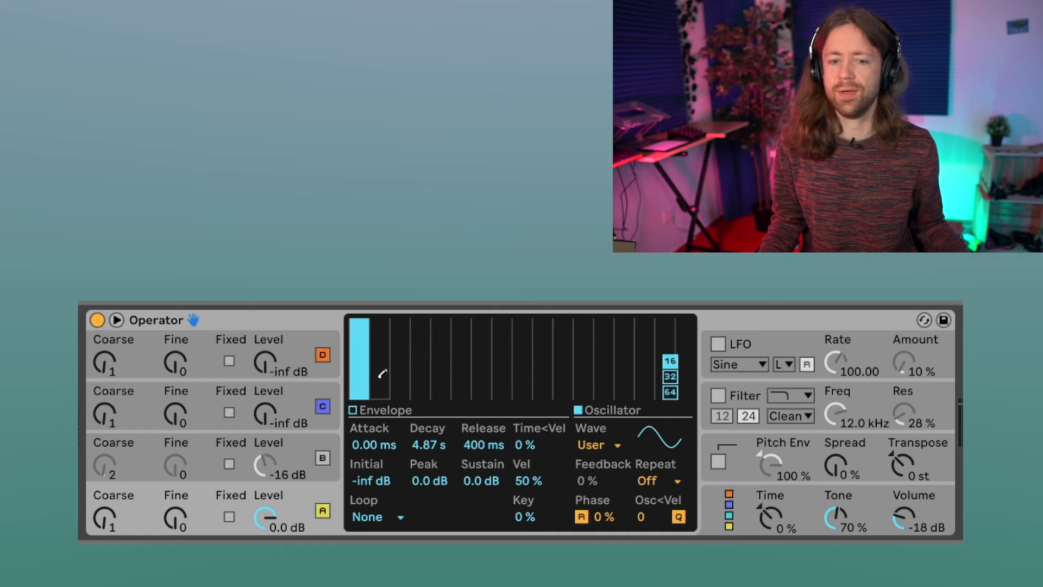
mouse_move(383, 377)
left_mouse_down()
mouse_move(382, 320)
mouse_move(385, 328)
left_mouse_up()
mouse_move(407, 389)
left_mouse_down()
mouse_move(403, 338)
mouse_move(425, 371)
mouse_move(422, 348)
left_mouse_up()
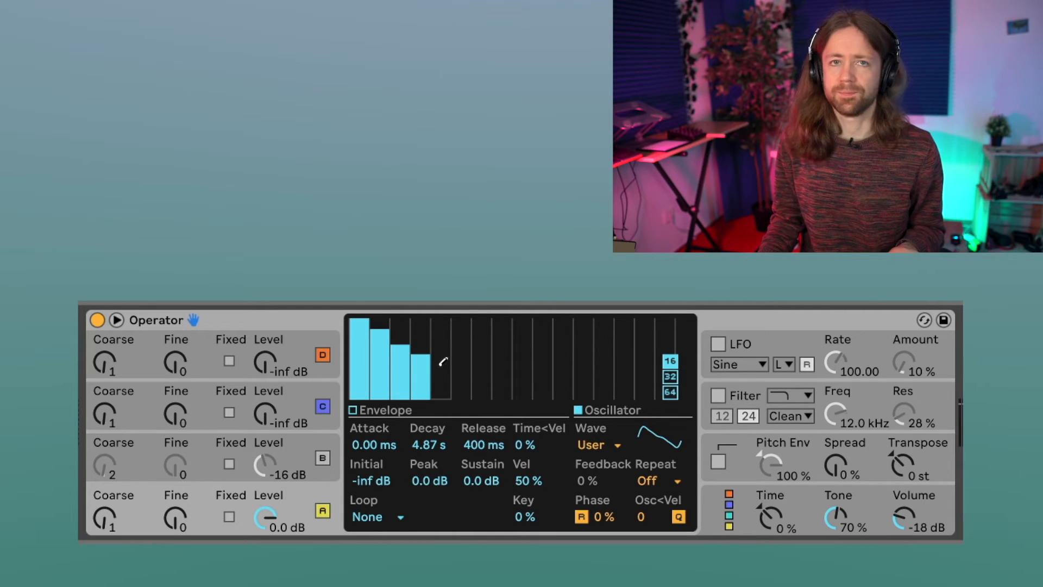
- Try the Sw64 wave on oscillator A, switch to Sw8, and extend it with a descending run of extra drawn harmonics
left_click(593, 300)
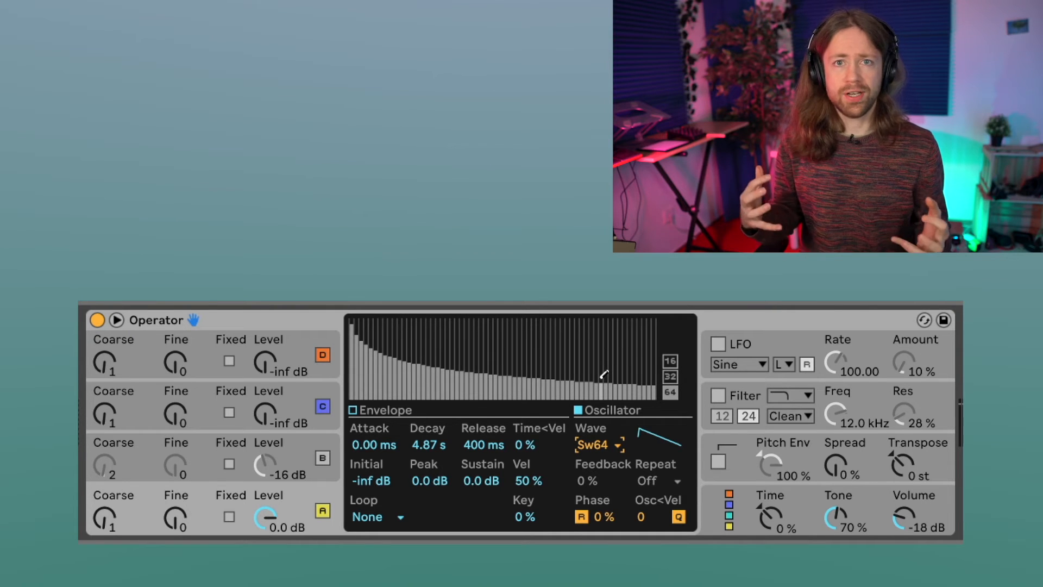
left_click(601, 449)
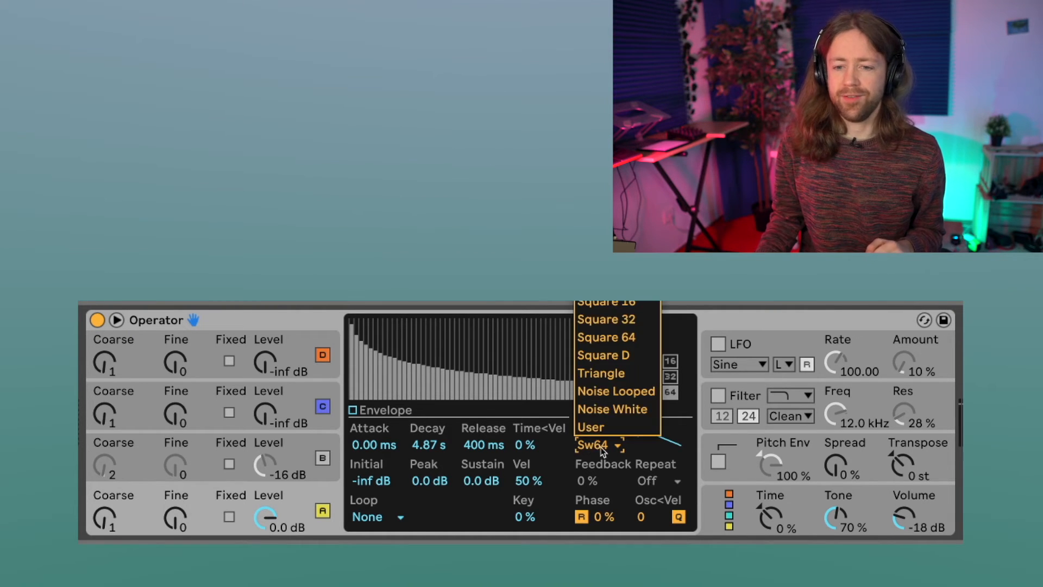
left_click(604, 338)
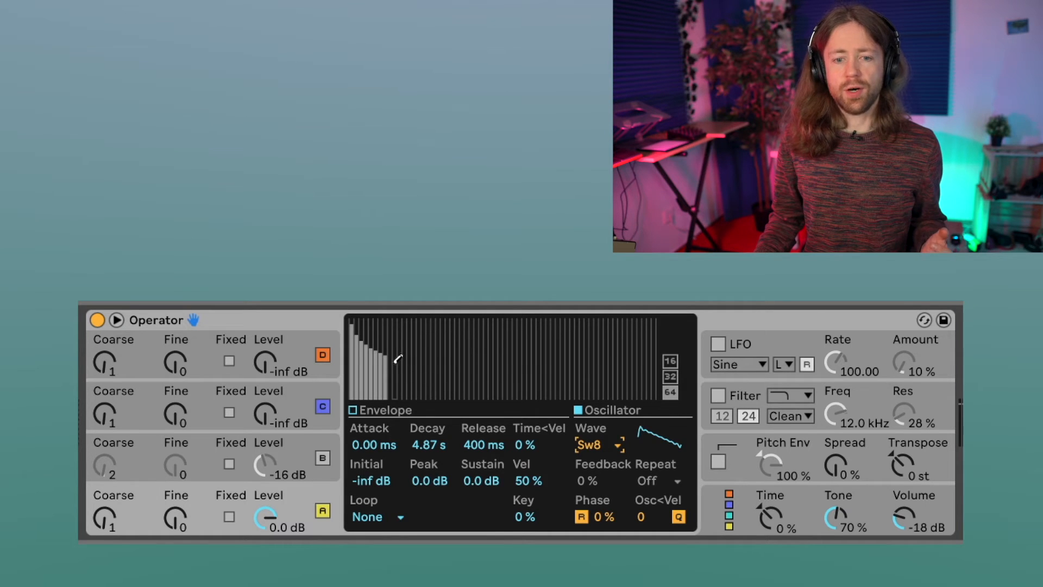
left_click_drag(397, 358, 423, 379)
- Try Repeat at 1/4 and at 4 on oscillator A's custom waveform
left_click(678, 480)
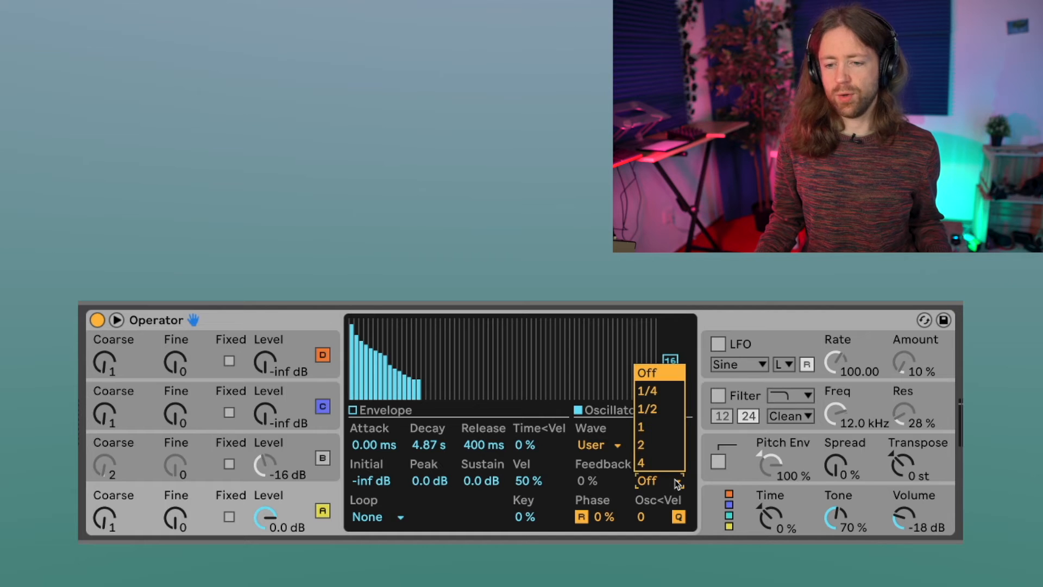
left_click(653, 391)
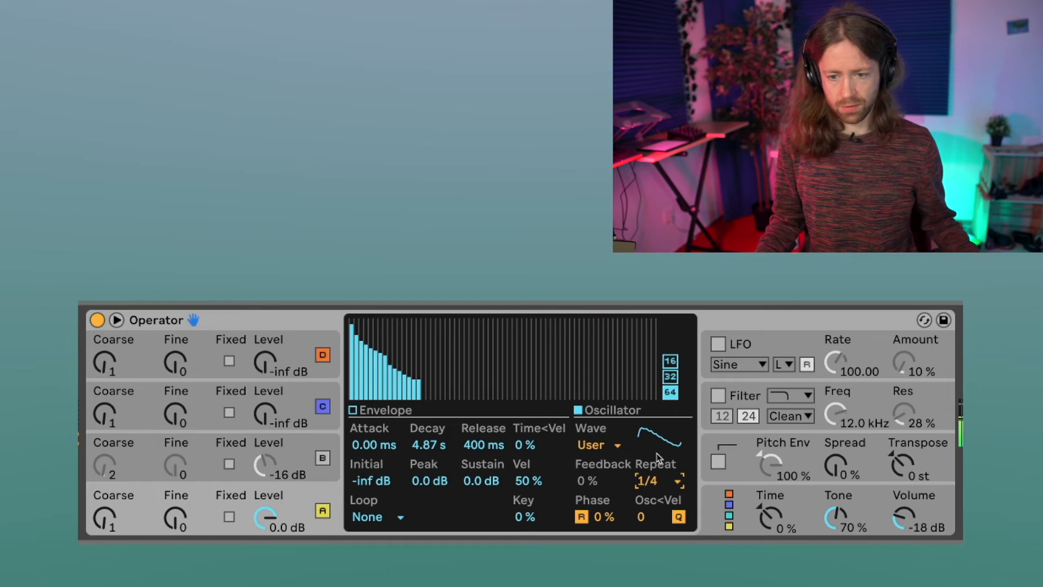
left_click(645, 481)
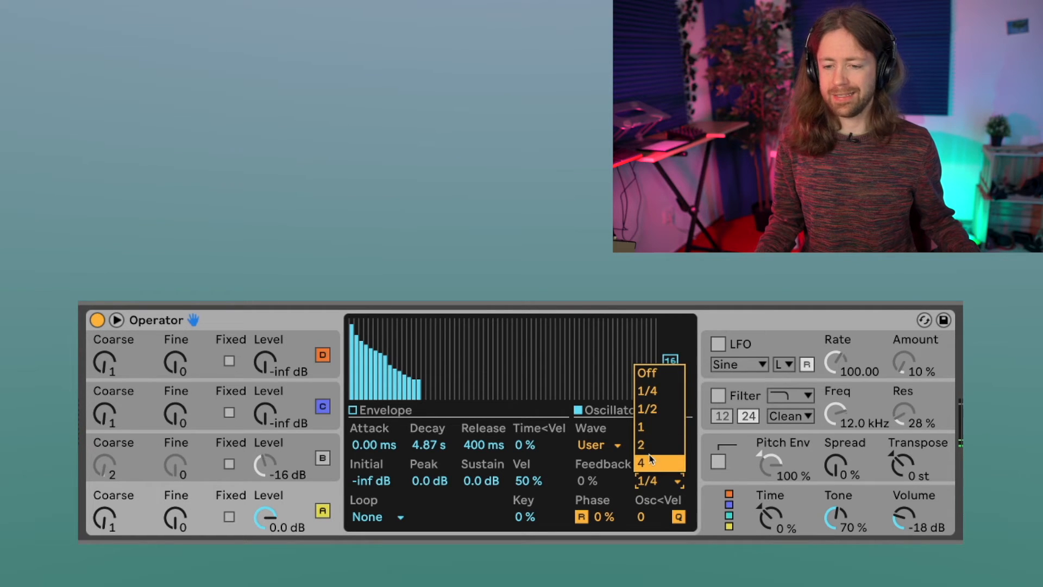
left_click(651, 463)
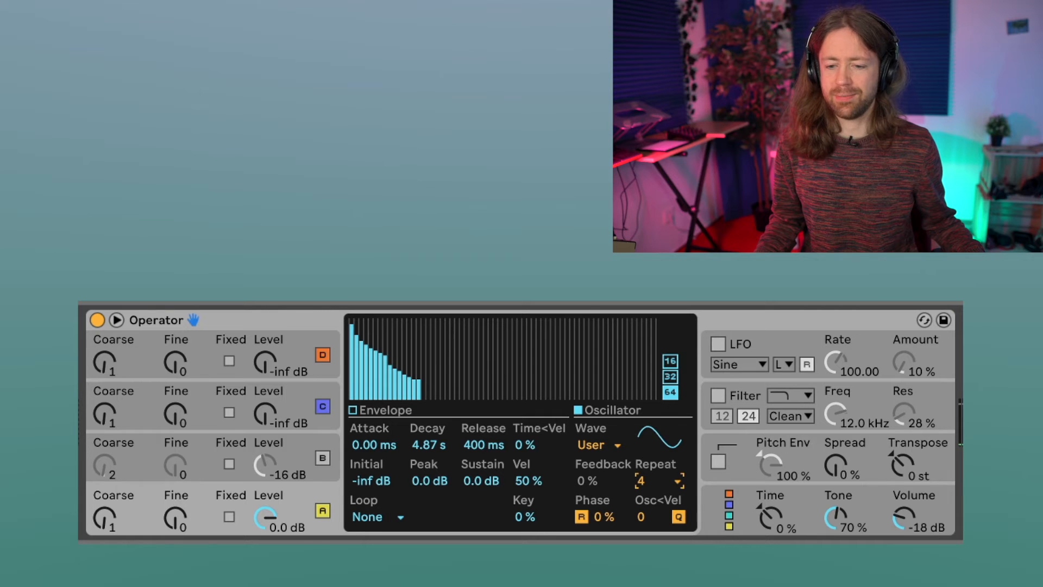
- Return oscillator A to the Sin wave, try 38 % phase and disabled retrigger, and restore 0 % phase with retrigger on
left_click(80, 550)
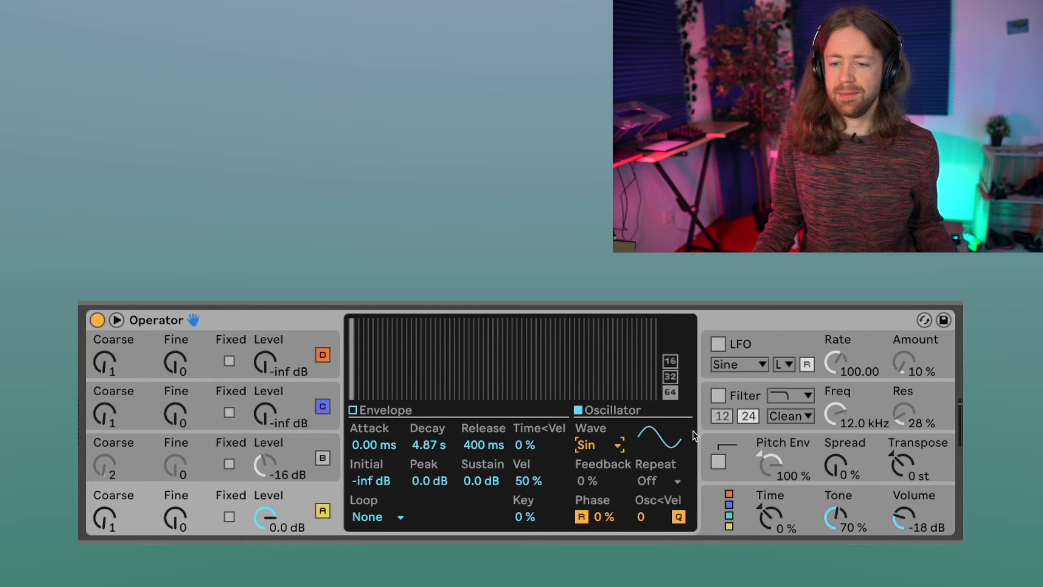
left_click_drag(602, 518, 602, 495)
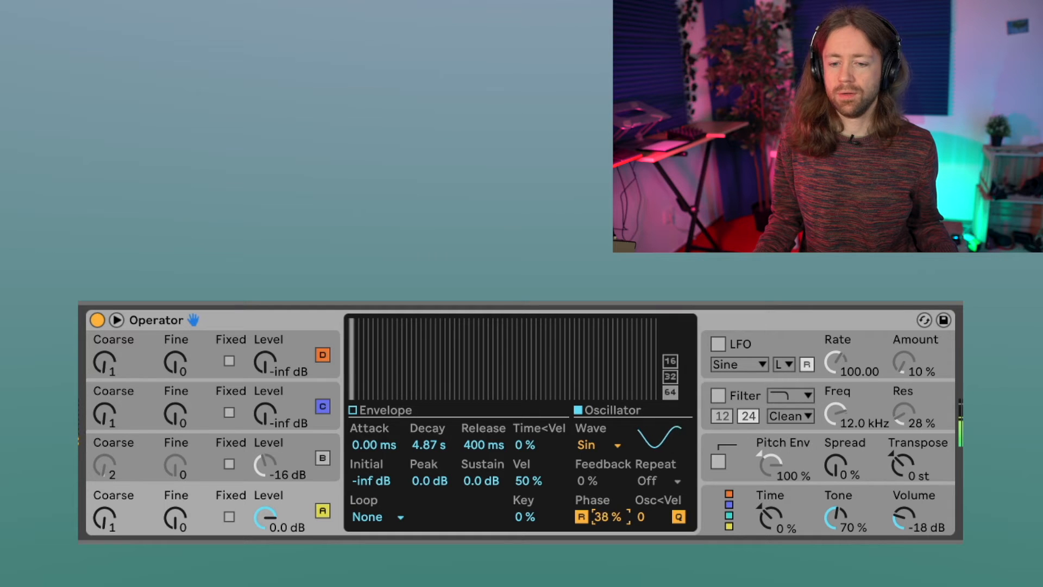
double_click(605, 519)
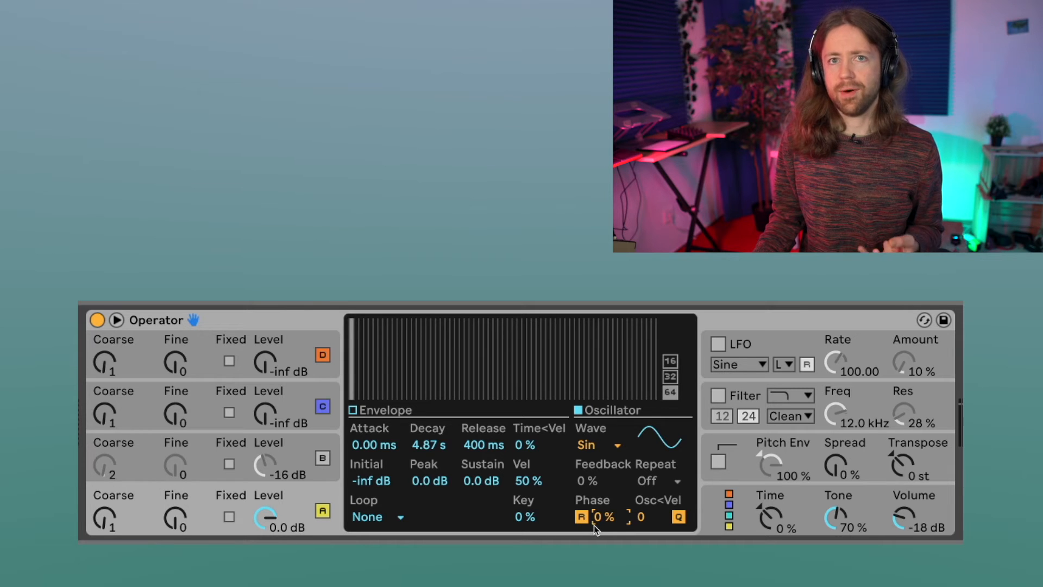
left_click(581, 516)
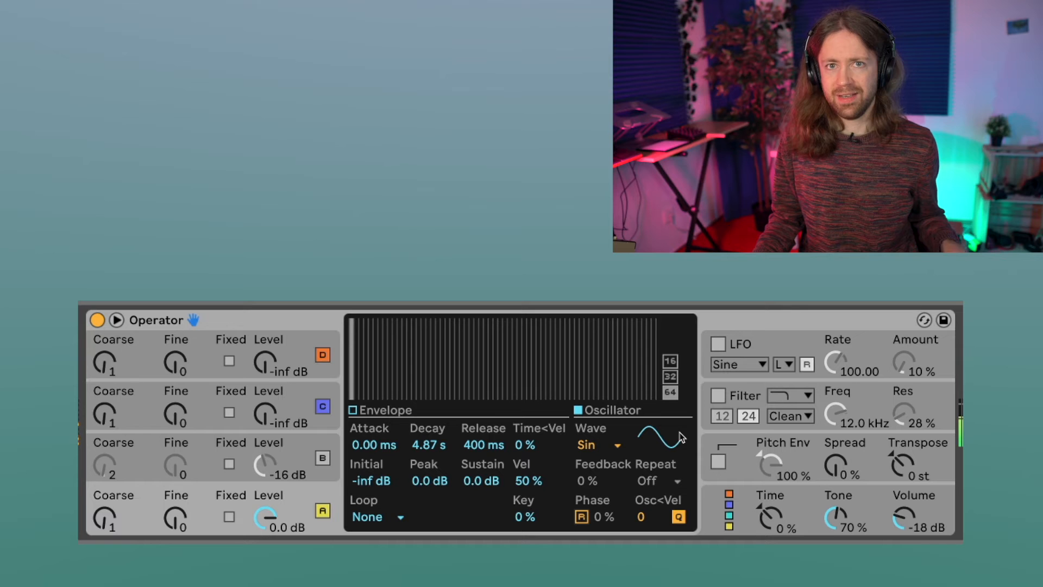
left_click(581, 517)
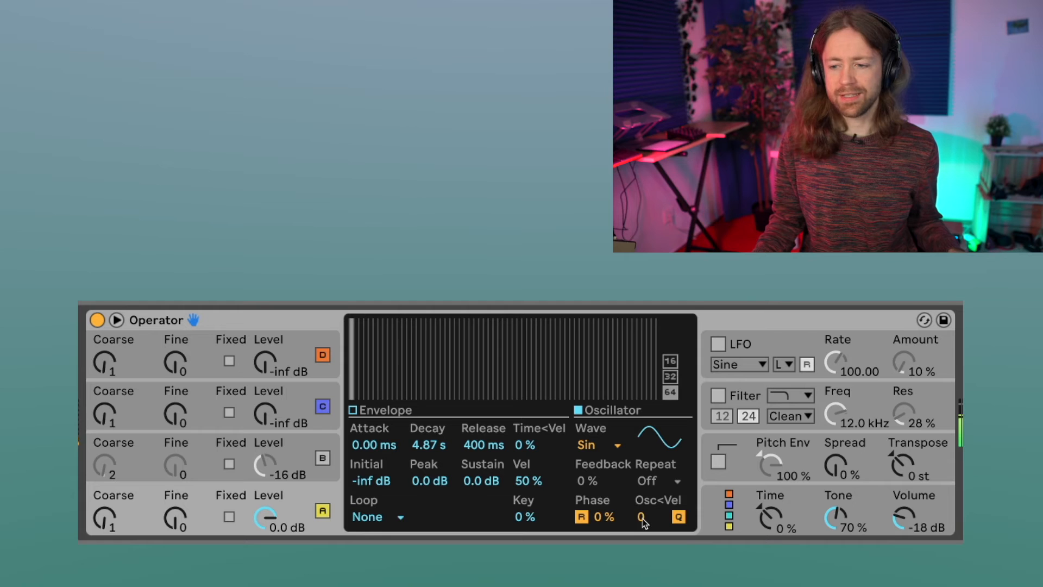
- Try oscillator A's Osc<Vel at 100 with quantize on and off, and restore 0 with quantize on
left_click_drag(641, 517, 641, 473)
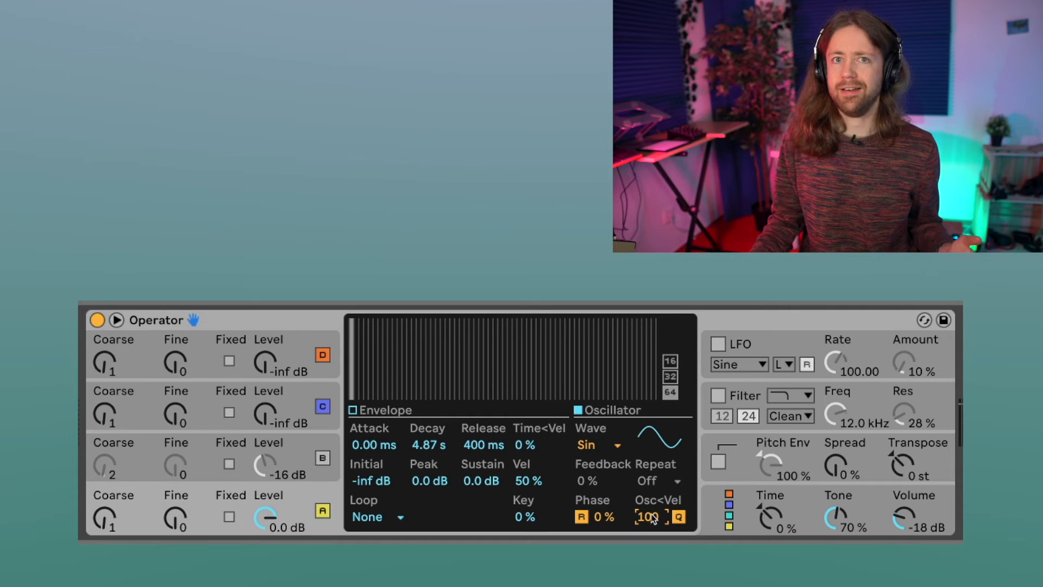
double_click(654, 519)
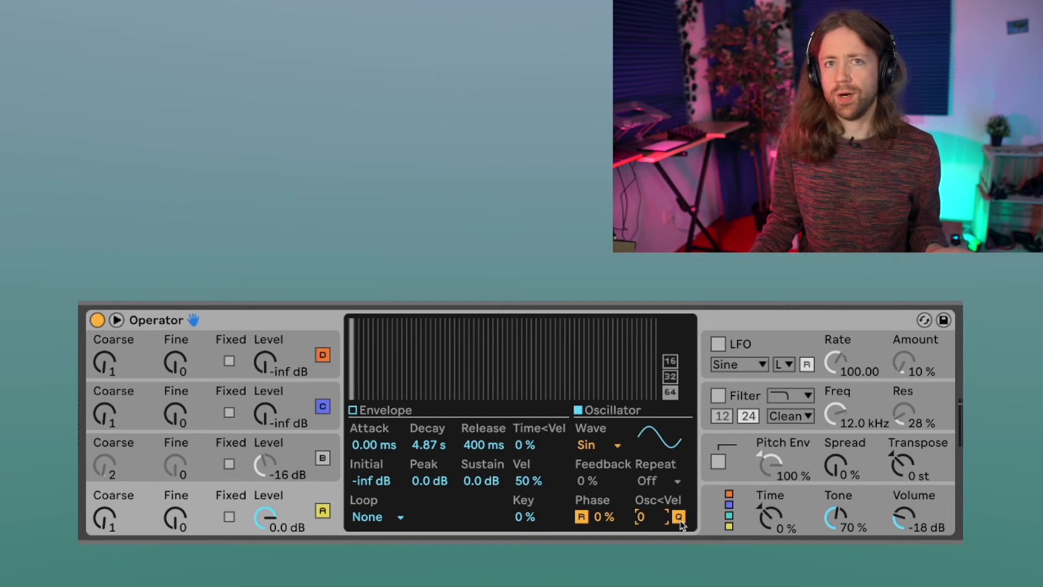
left_click(679, 519)
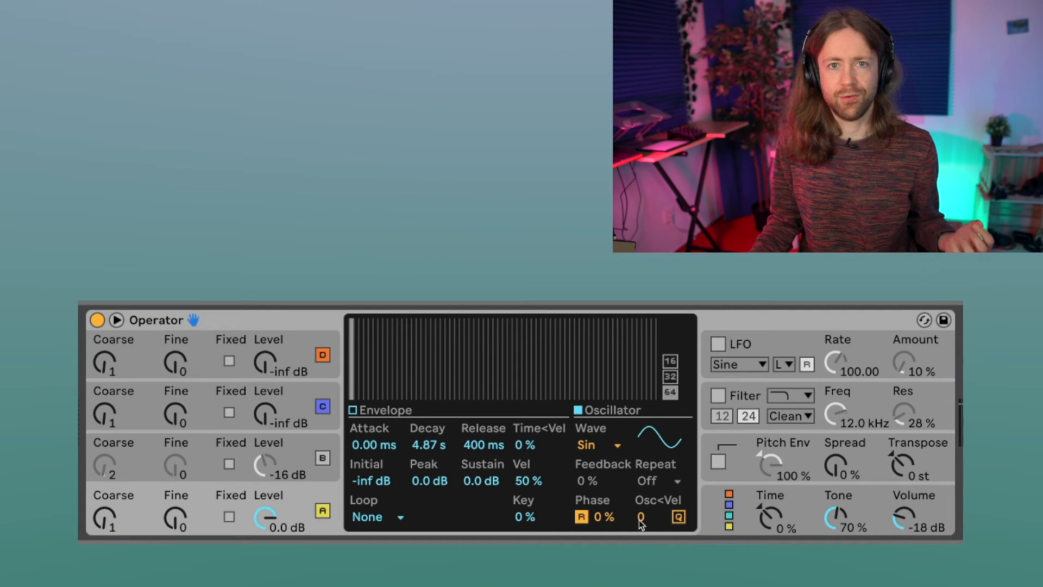
left_click_drag(641, 519, 641, 459)
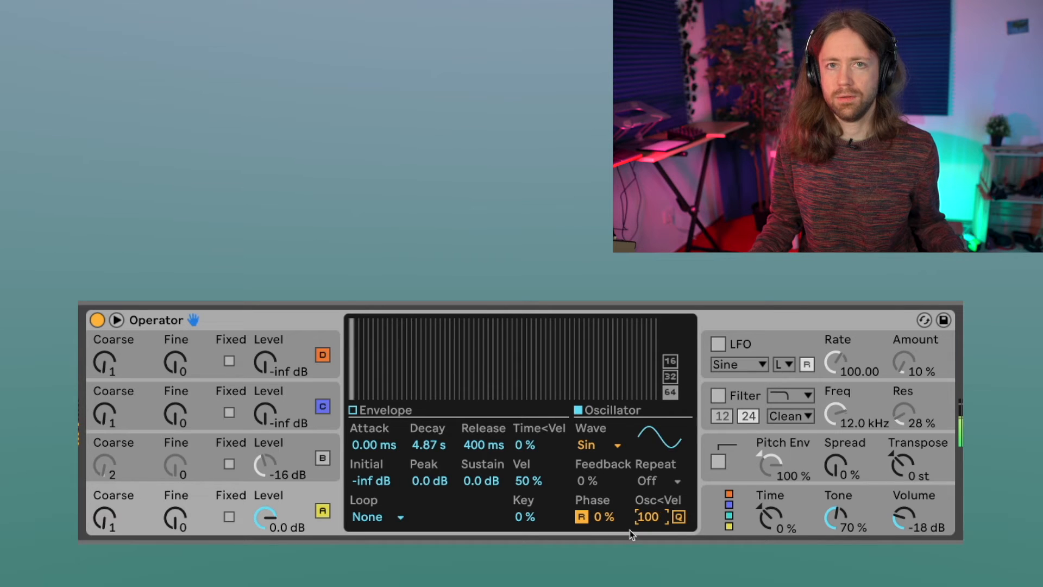
left_click(679, 517)
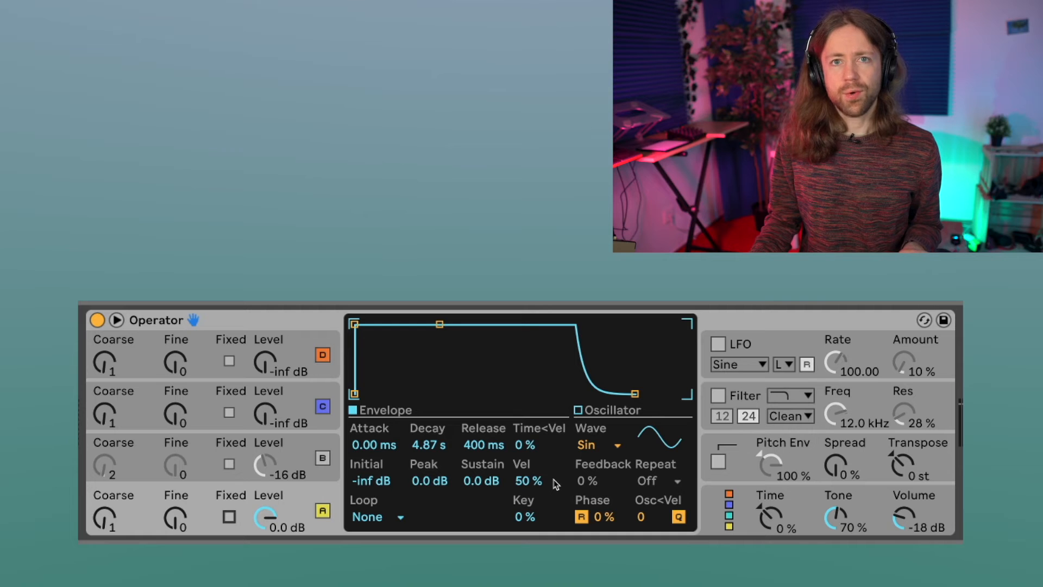
- Show the global settings and choose the algorithm with all four oscillators side by side in parallel
left_click(717, 520)
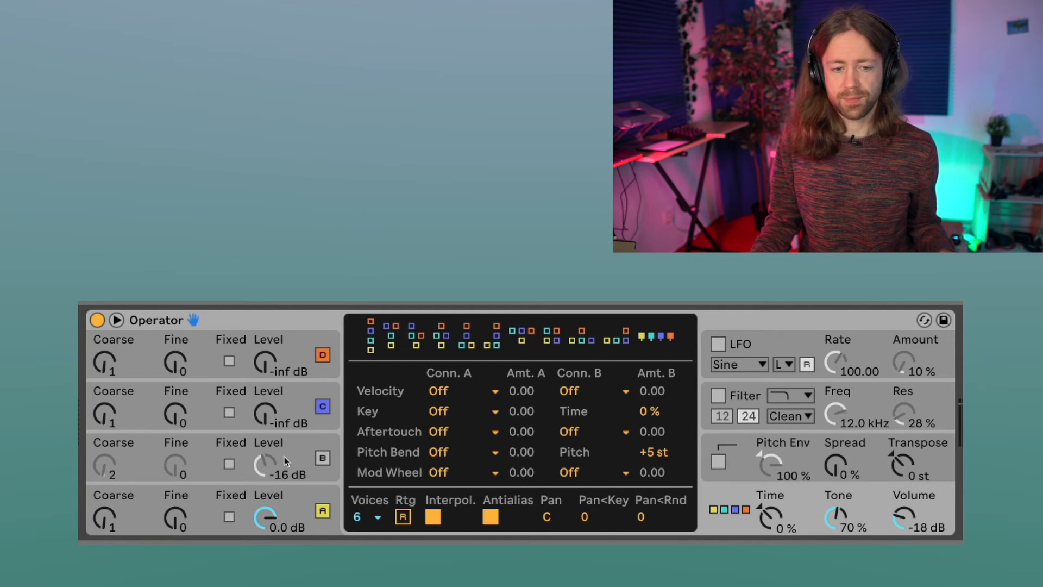
- Try oscillator A's Feedback at 14 % and restore it to 0 %
left_click(213, 504)
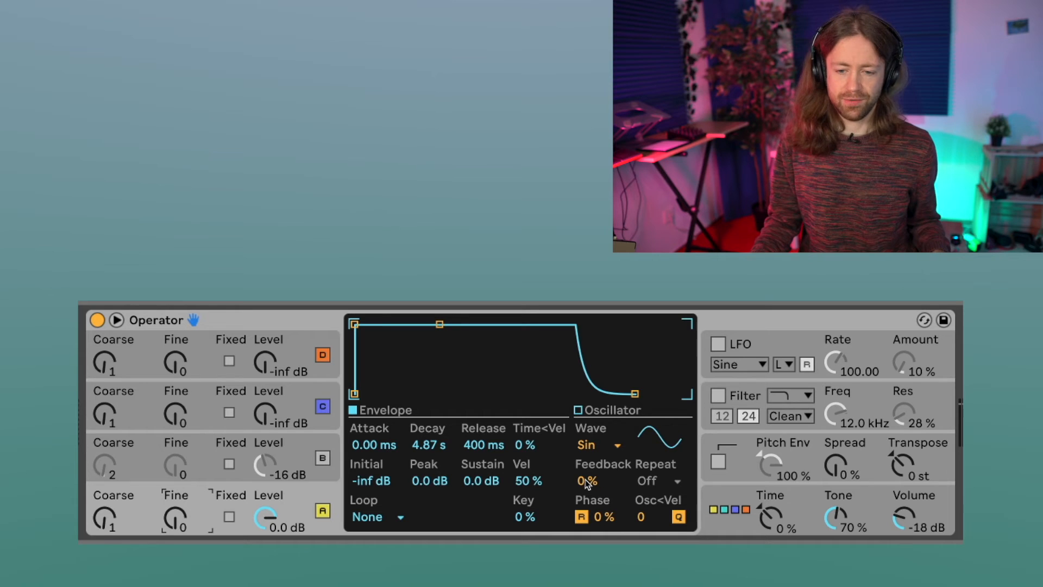
left_click_drag(585, 481, 585, 474)
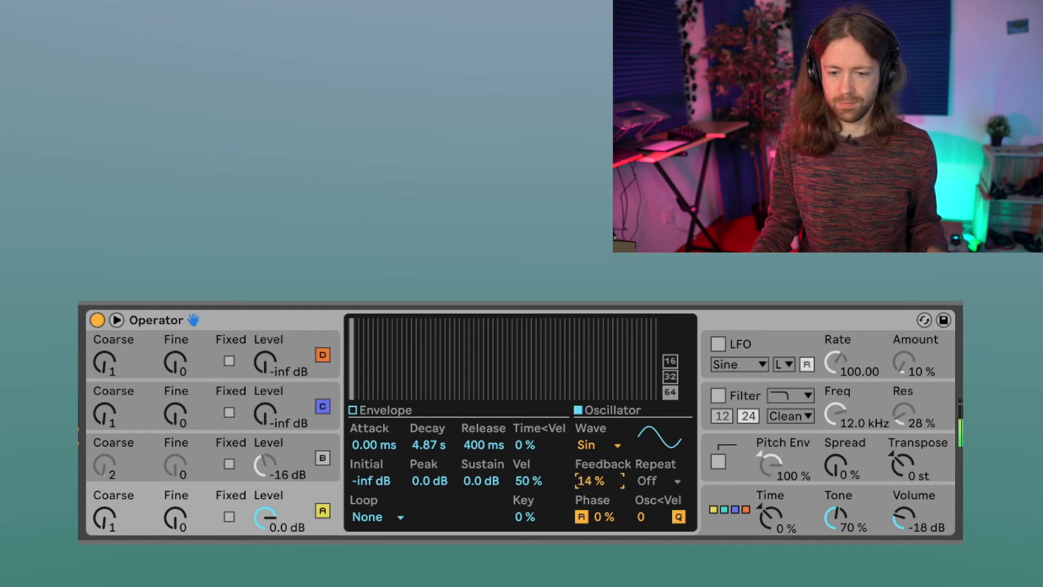
left_click_drag(585, 473, 585, 483)
- Show oscillator A's envelope, try its Time<Vel at 100 %, and restore 0 %
left_click(346, 425)
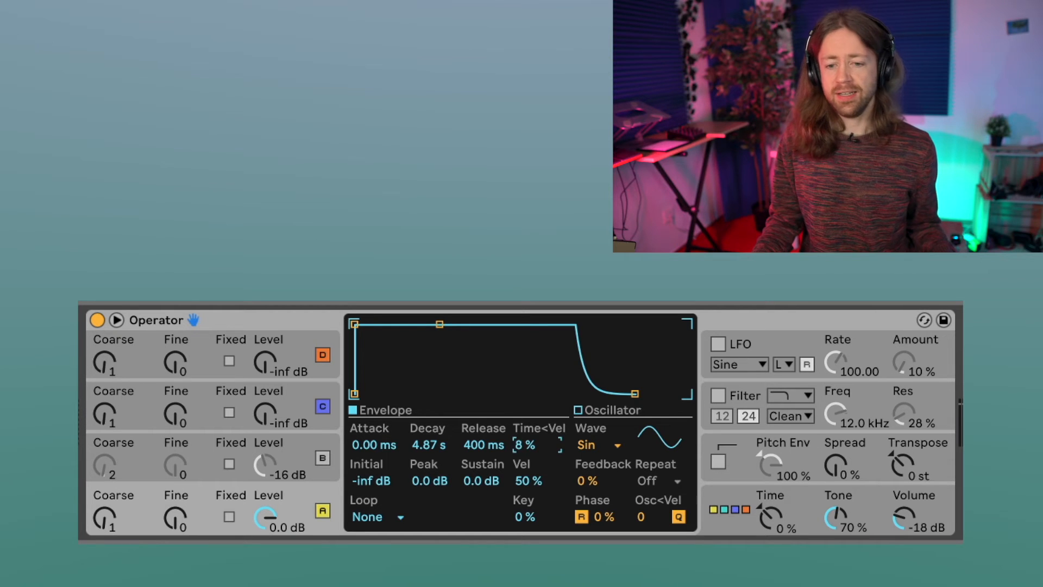
left_click_drag(532, 447, 532, 407)
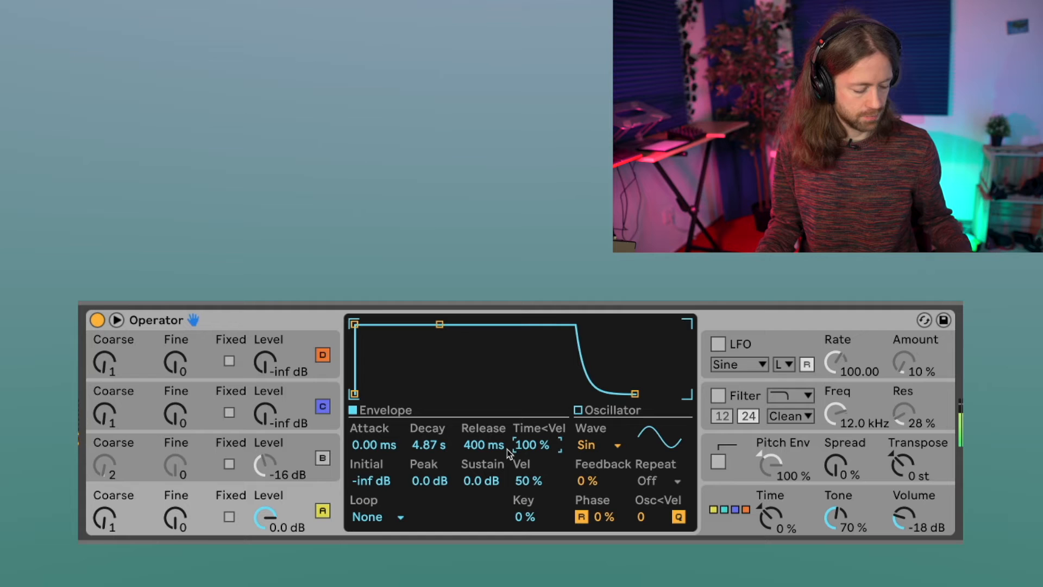
mouse_move(373, 445)
left_mouse_down()
mouse_move(374, 404)
mouse_move(367, 455)
left_mouse_up()
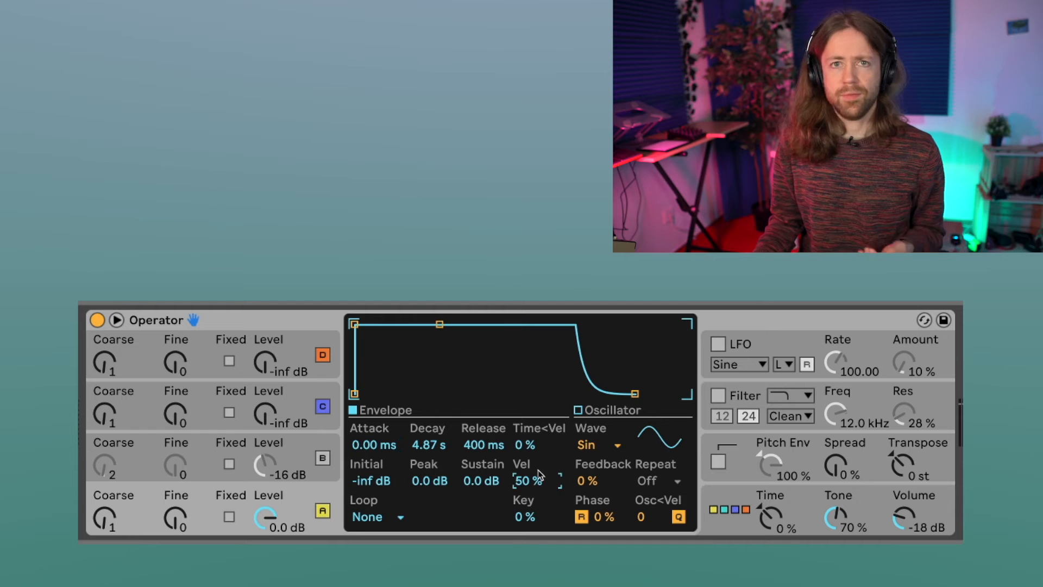
- Compare oscillator A's envelope Vel at 0 % and 100 %, leaving it at 0 %
left_click(530, 481)
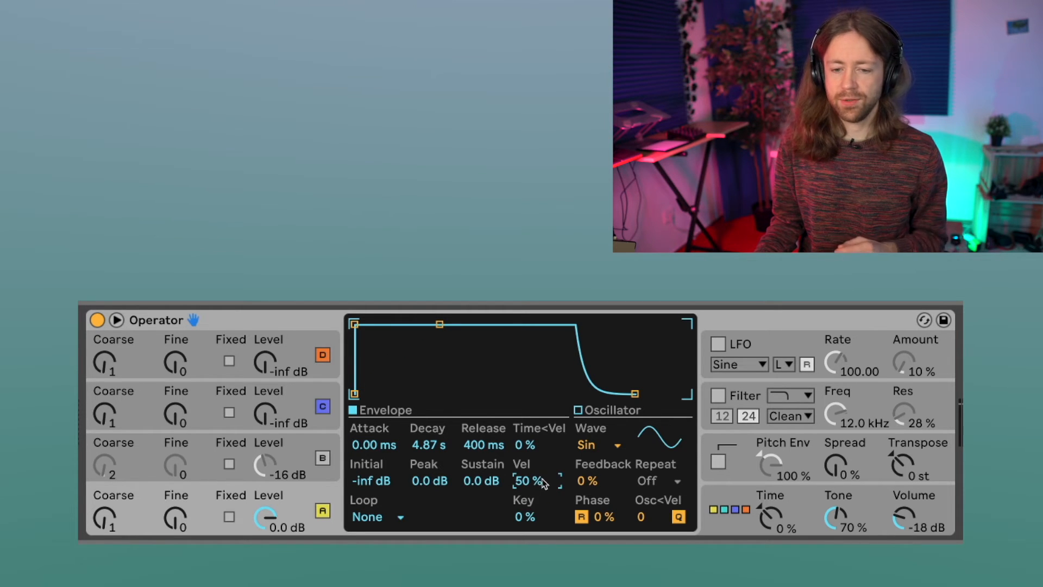
left_click_drag(543, 481, 544, 485)
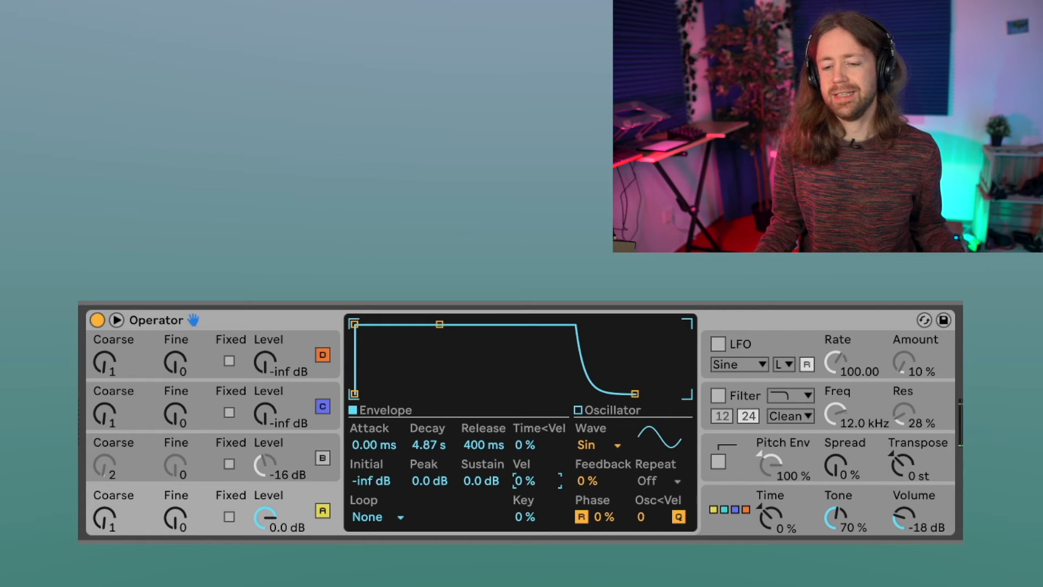
left_click_drag(534, 485, 534, 418)
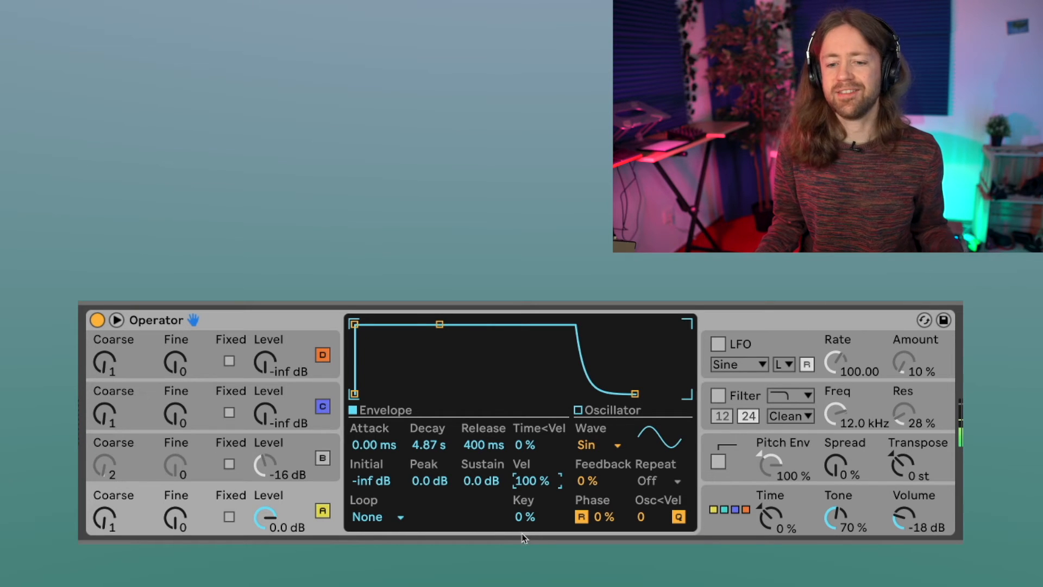
left_click_drag(540, 482, 539, 535)
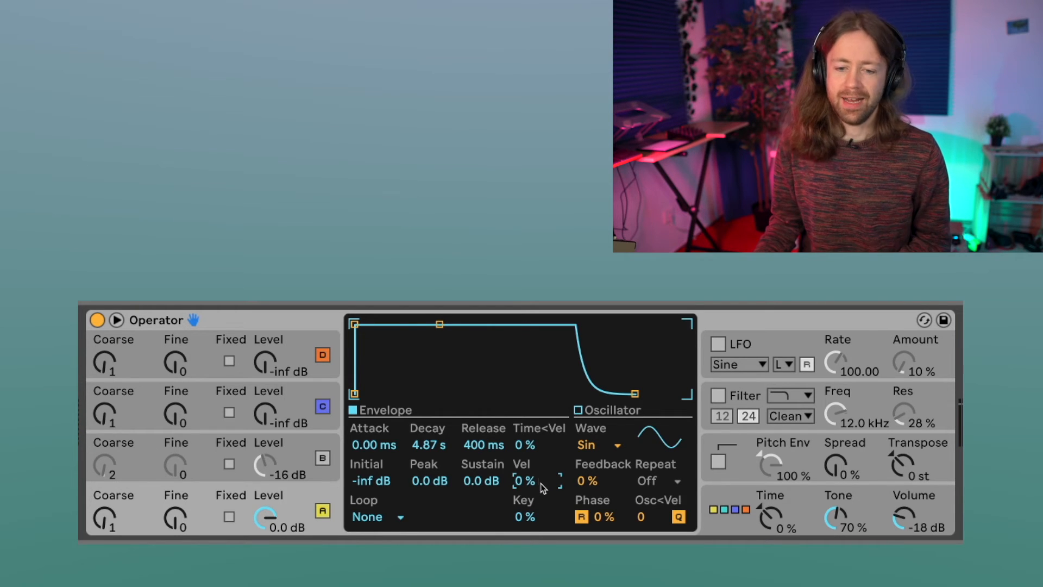
- Try oscillator A's envelope Key amount at 100 % and restore it to 0 %
left_click(524, 513)
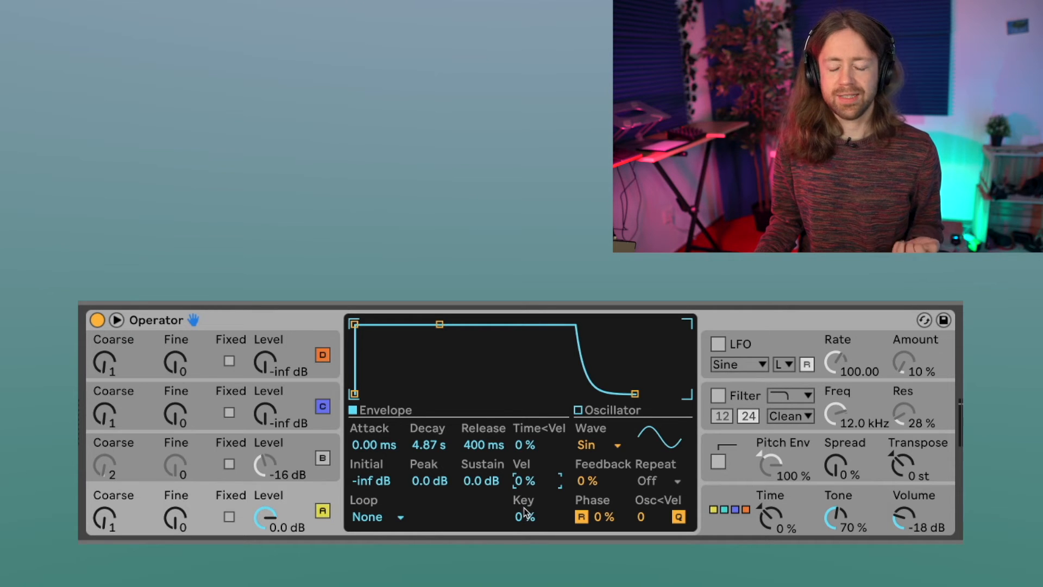
left_click_drag(525, 512, 525, 479)
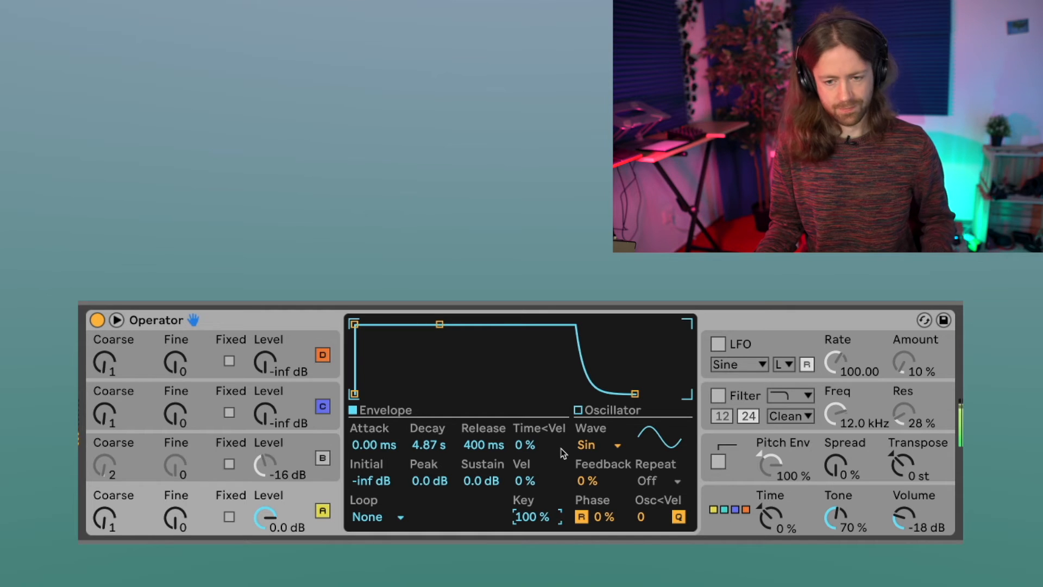
left_click_drag(534, 516, 533, 535)
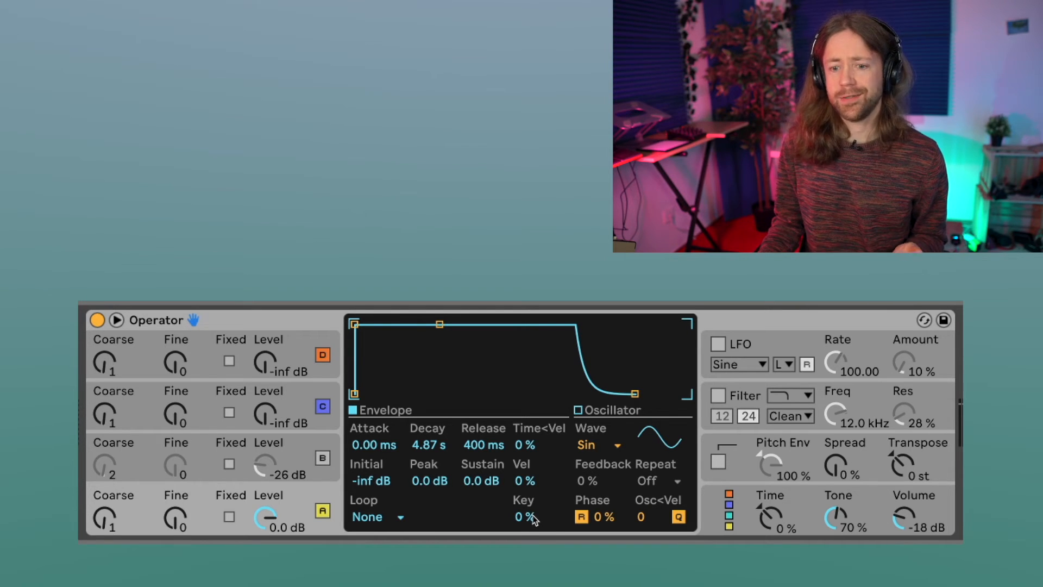
- Set oscillator A's envelope Vel to 11 % and turn on oscillator B with its envelope shown
left_click_drag(529, 485, 529, 477)
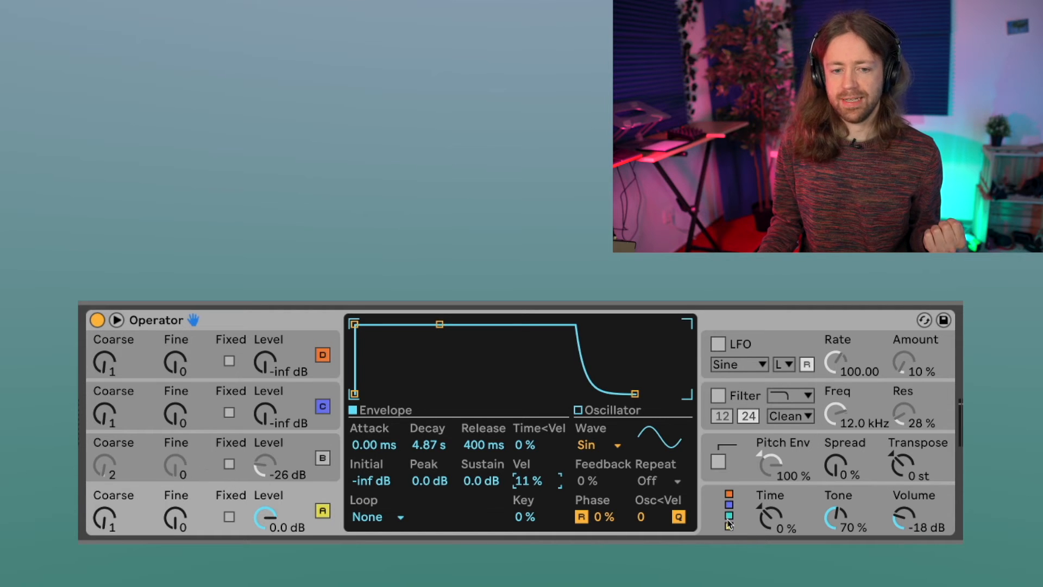
left_click(319, 509)
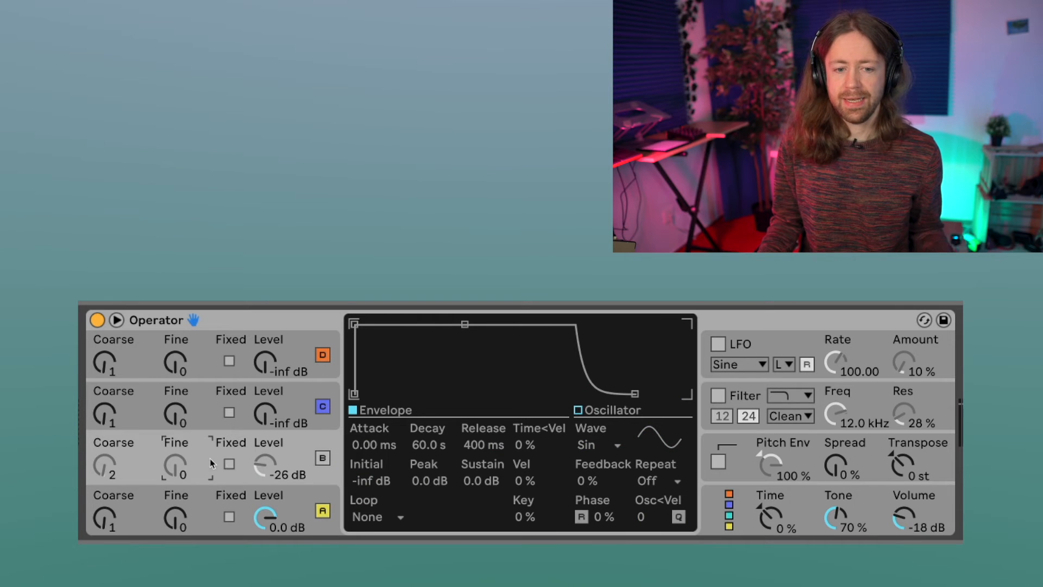
left_click(322, 459)
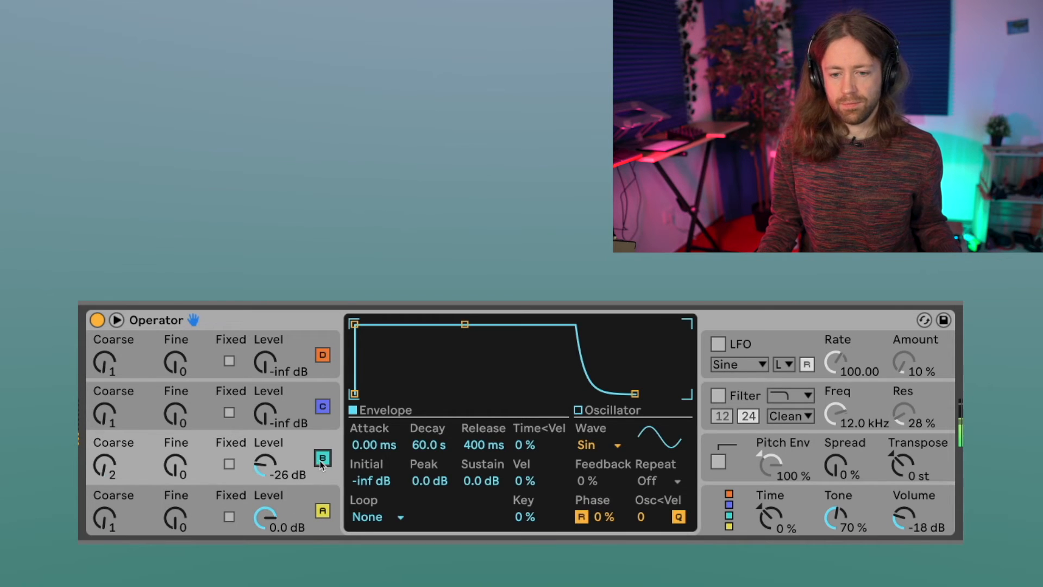
- Set oscillator B's envelope Key to 54 % and its Vel to 71 %, trying 22 % Key and 28 % Vel first
left_click_drag(526, 518, 525, 507)
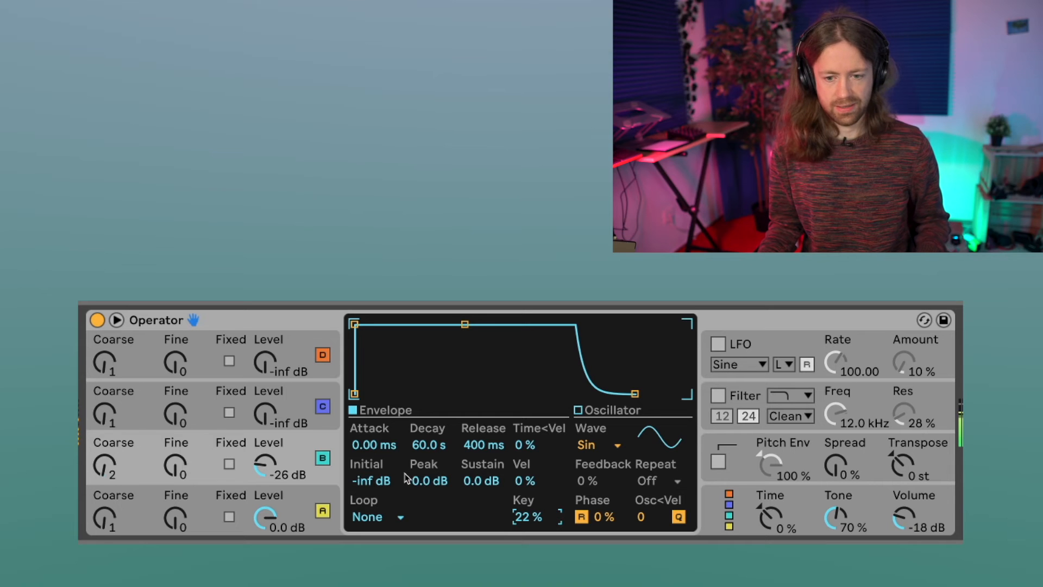
double_click(524, 517)
mouse_move(524, 517)
left_mouse_down()
mouse_move(524, 506)
mouse_move(524, 517)
left_mouse_up()
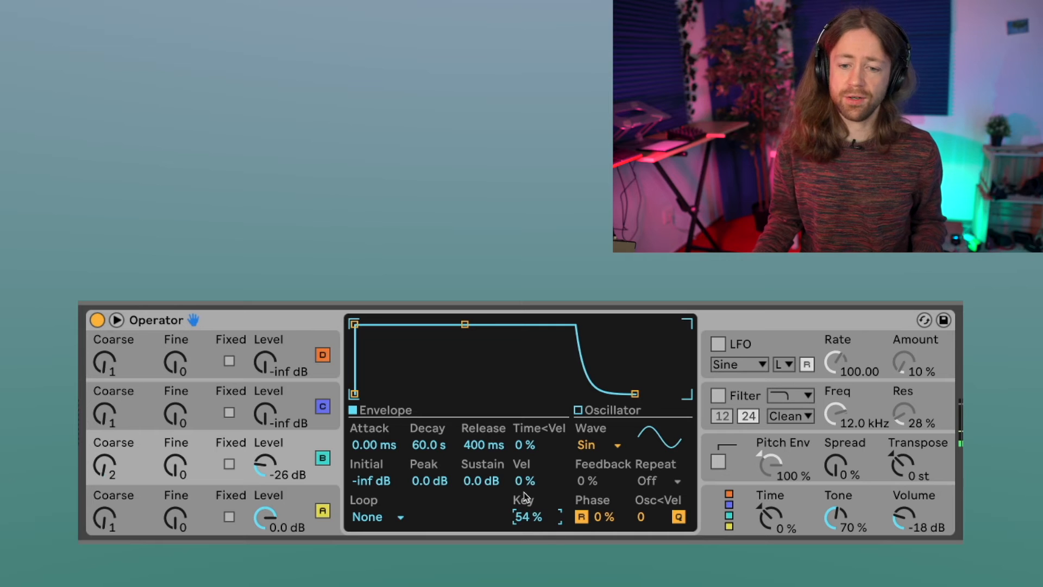
left_click_drag(518, 485, 518, 472)
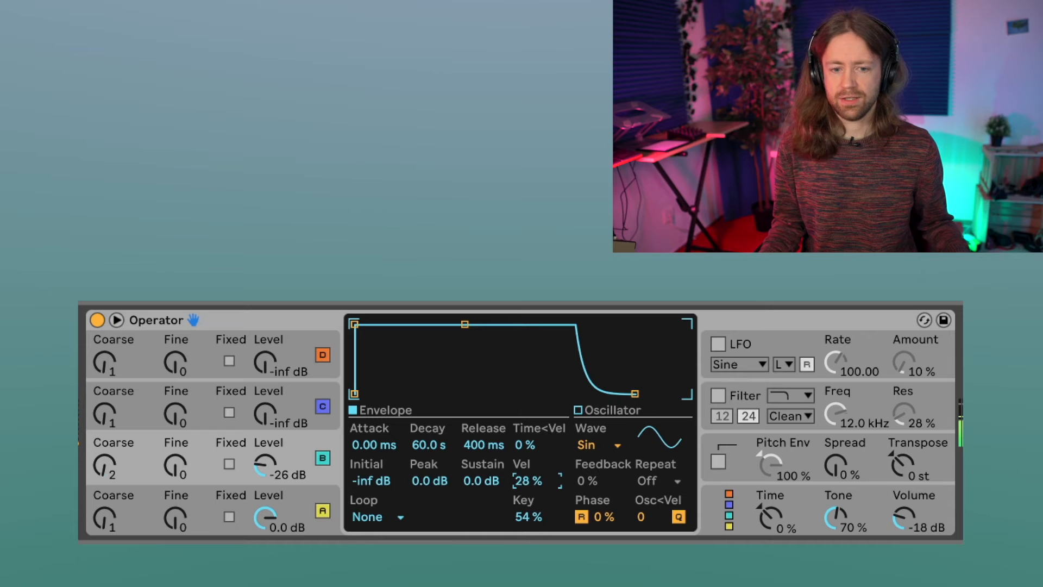
left_click_drag(529, 480, 528, 449)
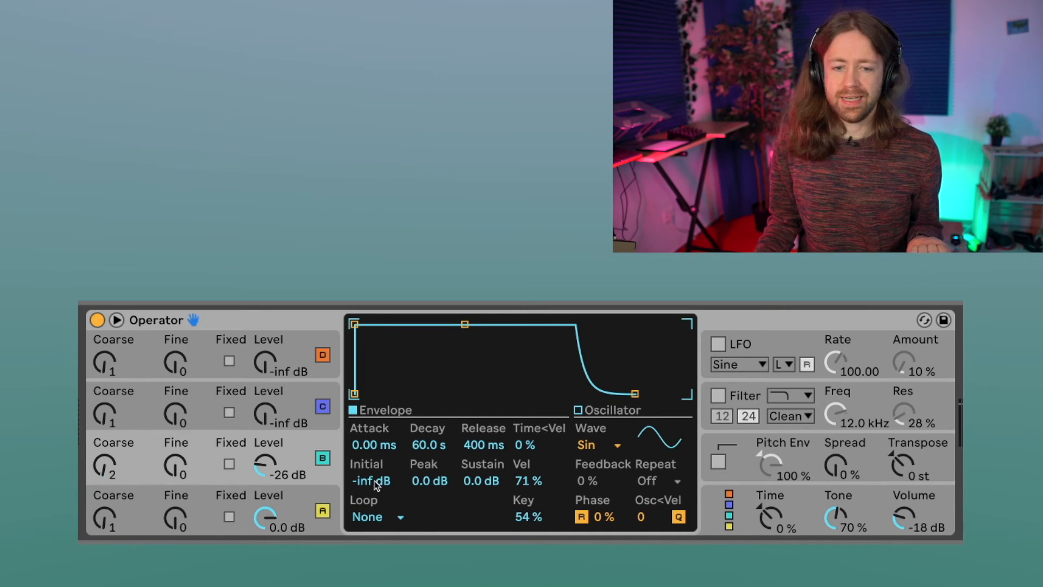
- Give oscillator B's envelope a 5.26 s attack and compare initial levels of -17 dB and -inf dB, ending at -9.7 dB
left_click_drag(376, 484, 377, 383)
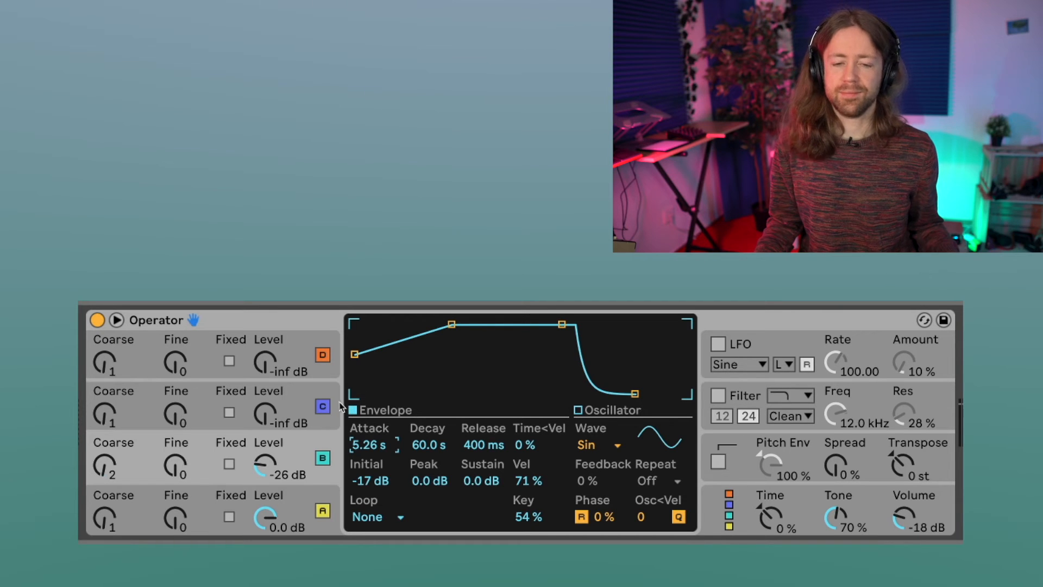
left_click_drag(356, 355, 354, 393)
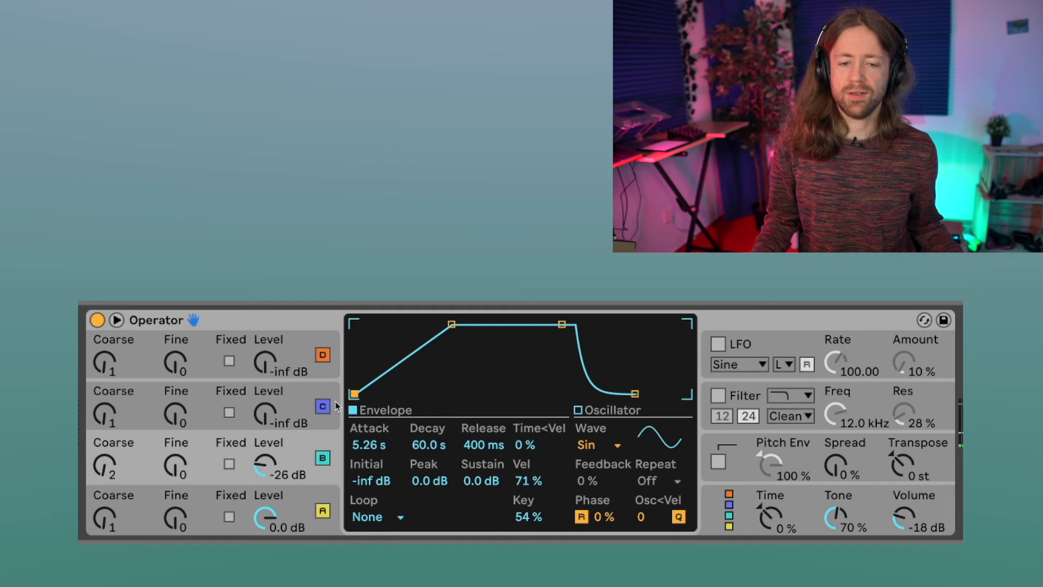
left_click_drag(353, 394, 354, 346)
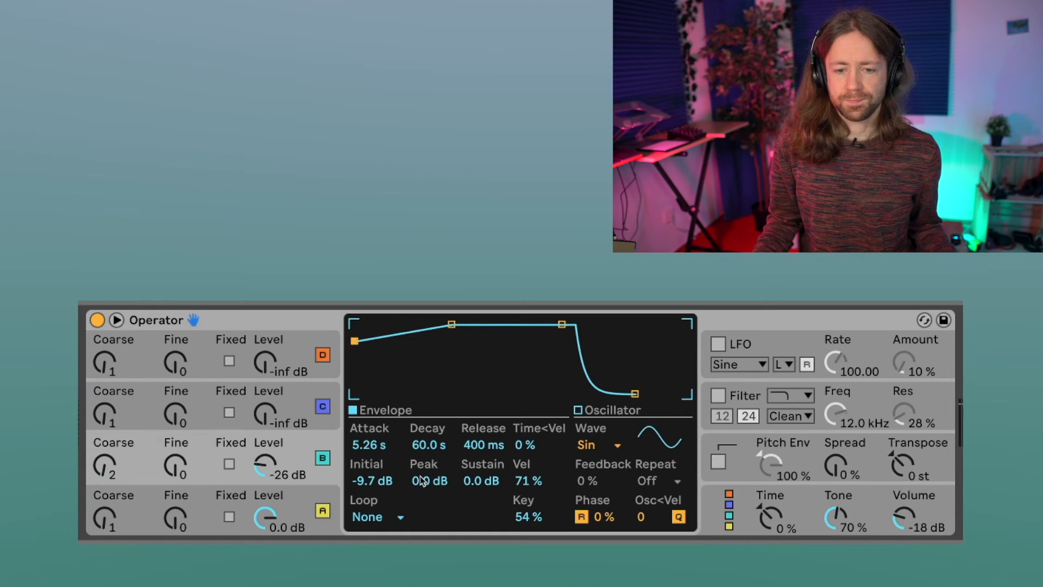
- Lower oscillator B's level to -28 dB and try its envelope peak at -4.1 dB, ending at -0.3 dB
mouse_move(429, 481)
left_mouse_down()
mouse_move(429, 500)
mouse_move(429, 491)
left_mouse_up()
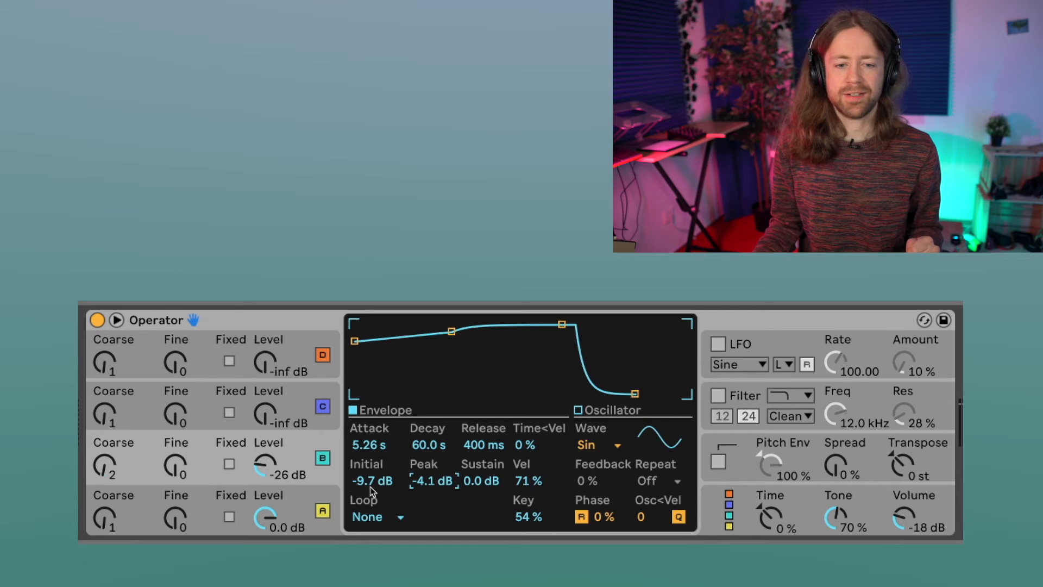
left_click_drag(270, 471, 270, 475)
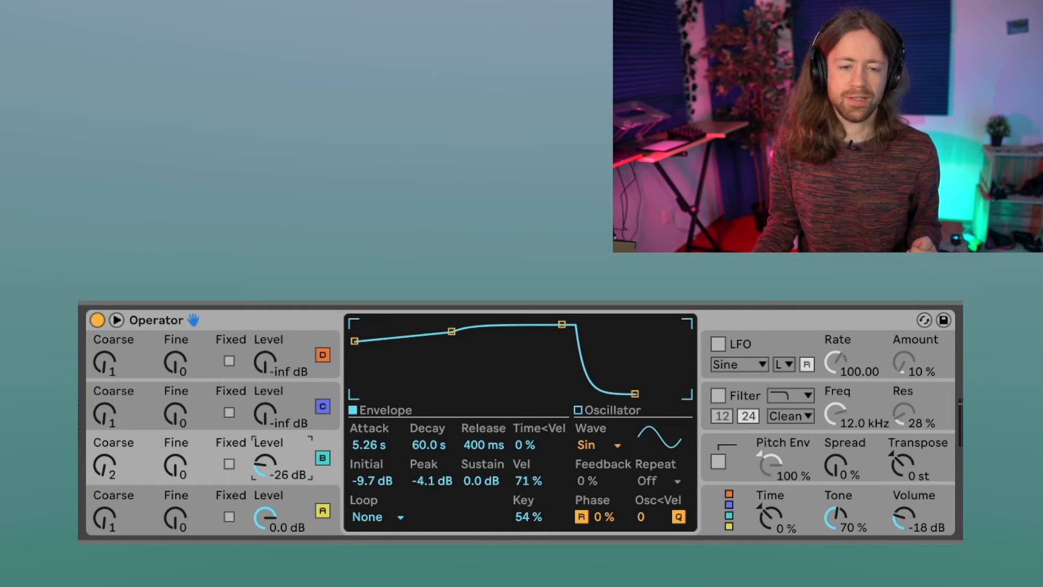
left_click_drag(270, 475, 270, 477)
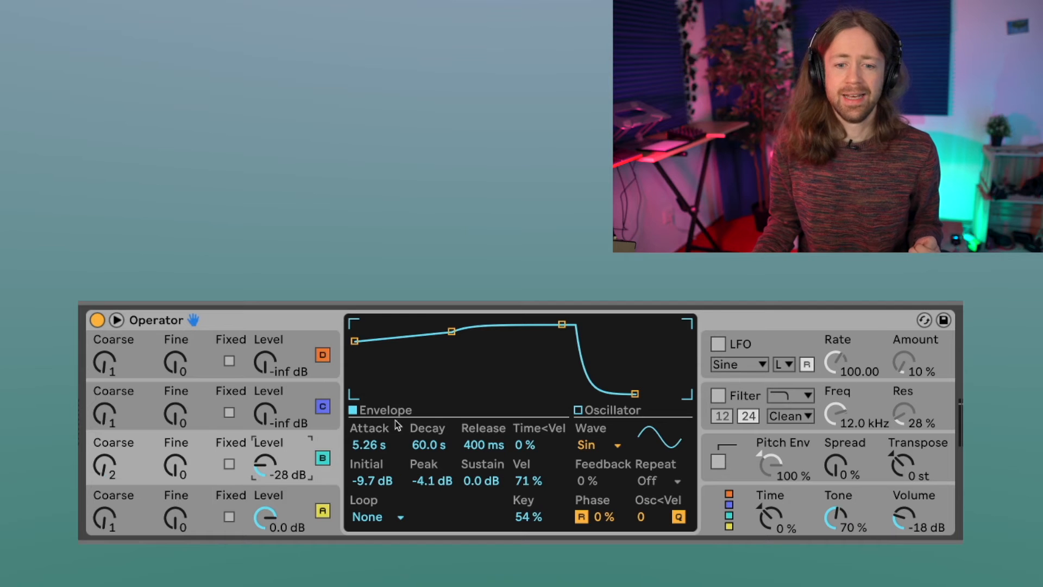
mouse_move(431, 481)
left_mouse_down()
mouse_move(431, 467)
mouse_move(431, 489)
mouse_move(431, 479)
left_mouse_up()
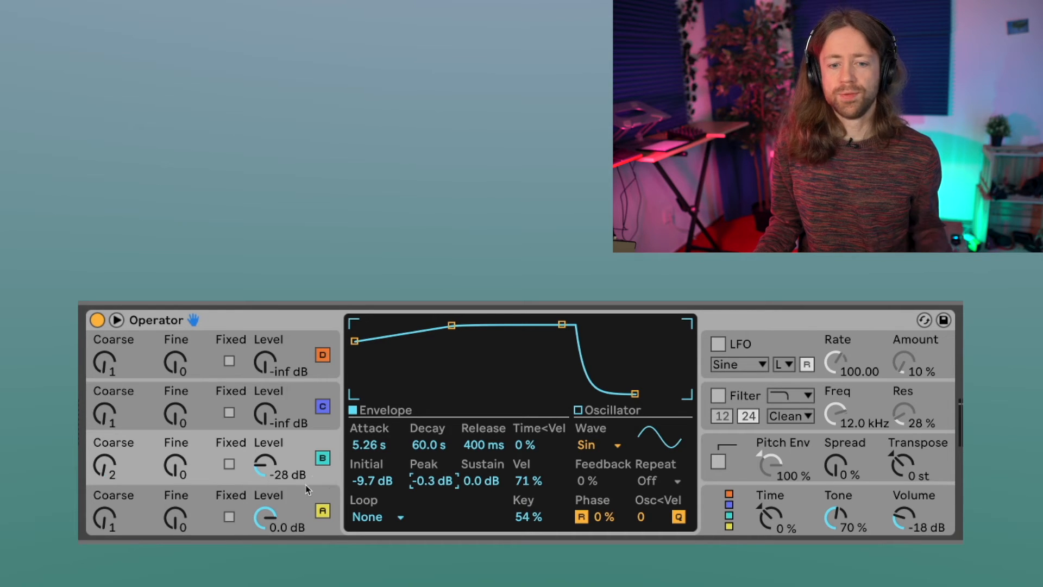
- Turn off oscillator B and shape oscillator A's envelope with a 245 ms decay and -inf dB sustain
left_click(323, 459)
left_click(213, 513)
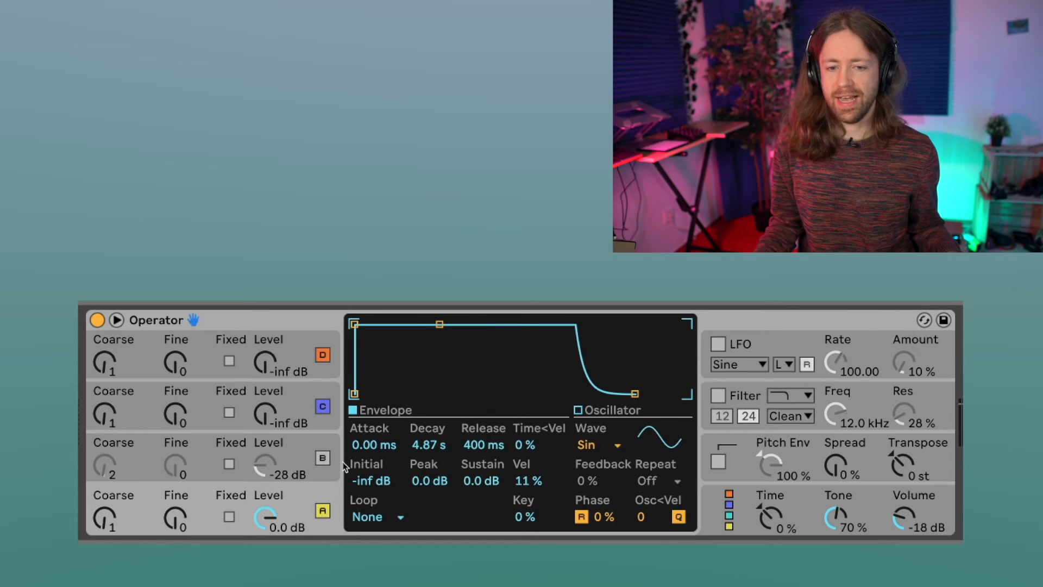
left_click_drag(439, 325, 405, 395)
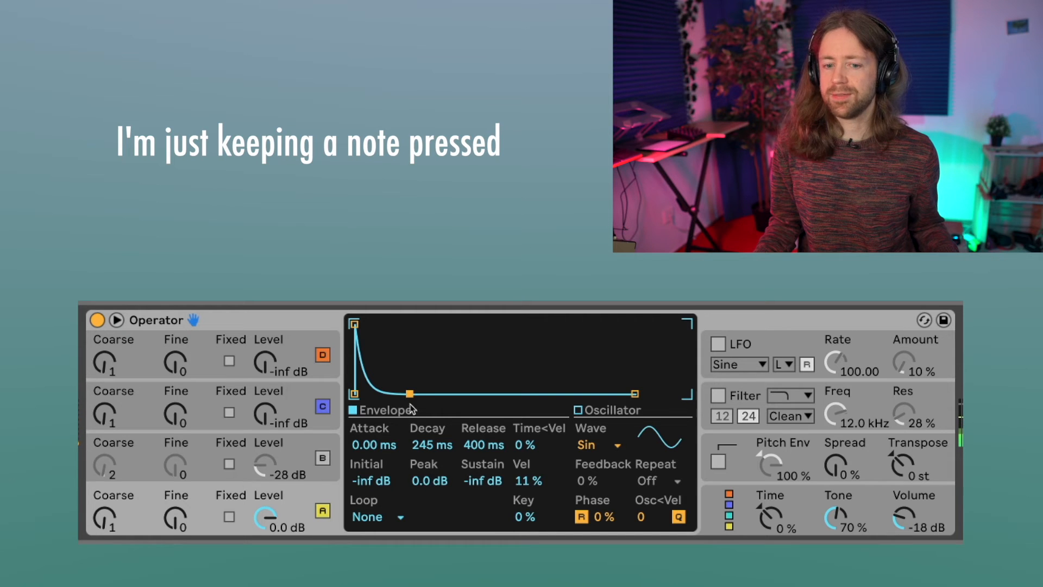
- Set oscillator A's envelope loop mode to Loop with a time of 5.10 ms
left_click(398, 517)
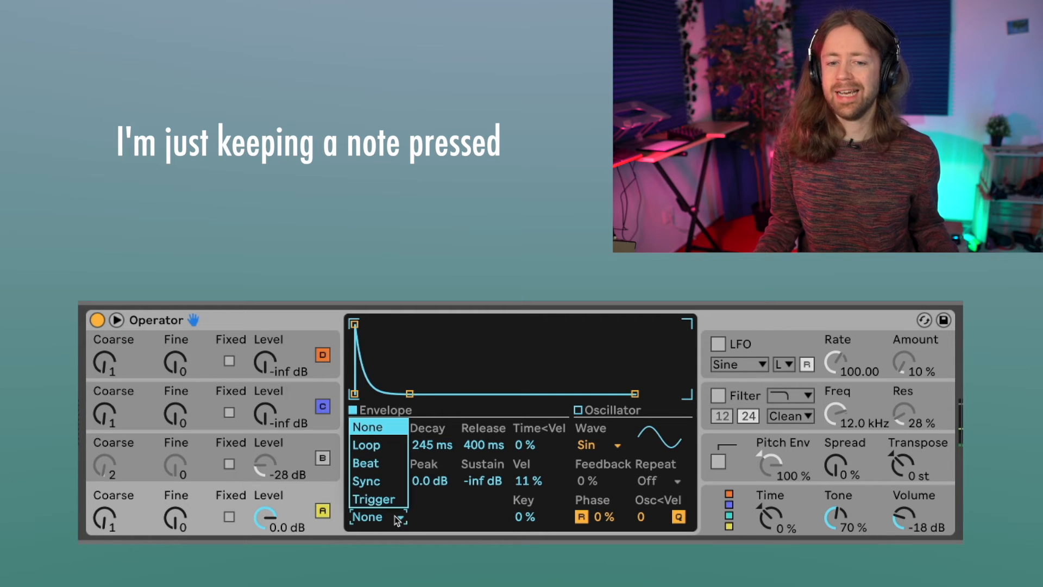
left_click(388, 446)
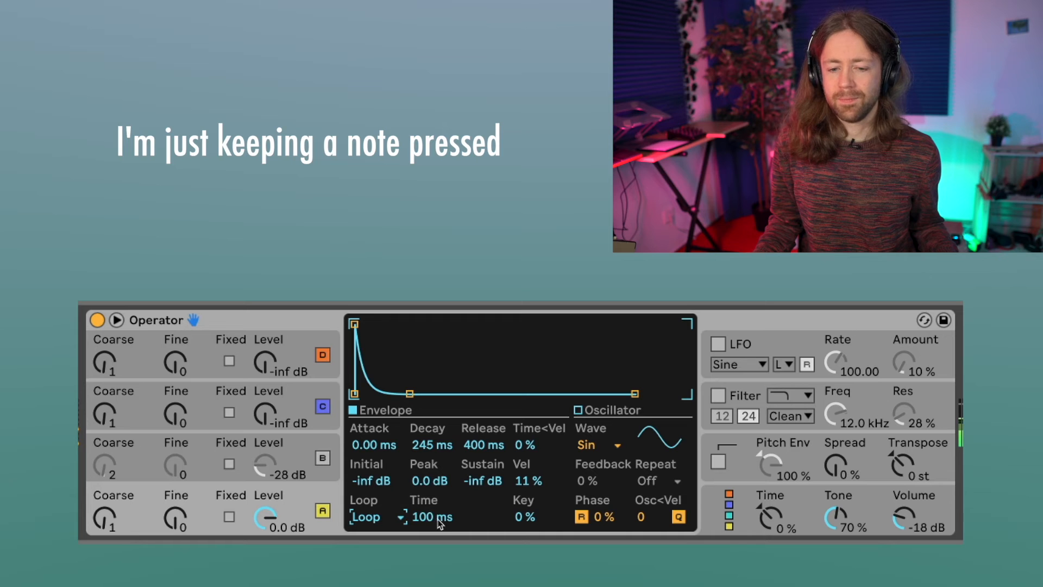
mouse_move(438, 518)
left_mouse_down()
mouse_move(438, 478)
mouse_move(438, 554)
mouse_move(441, 523)
left_mouse_up()
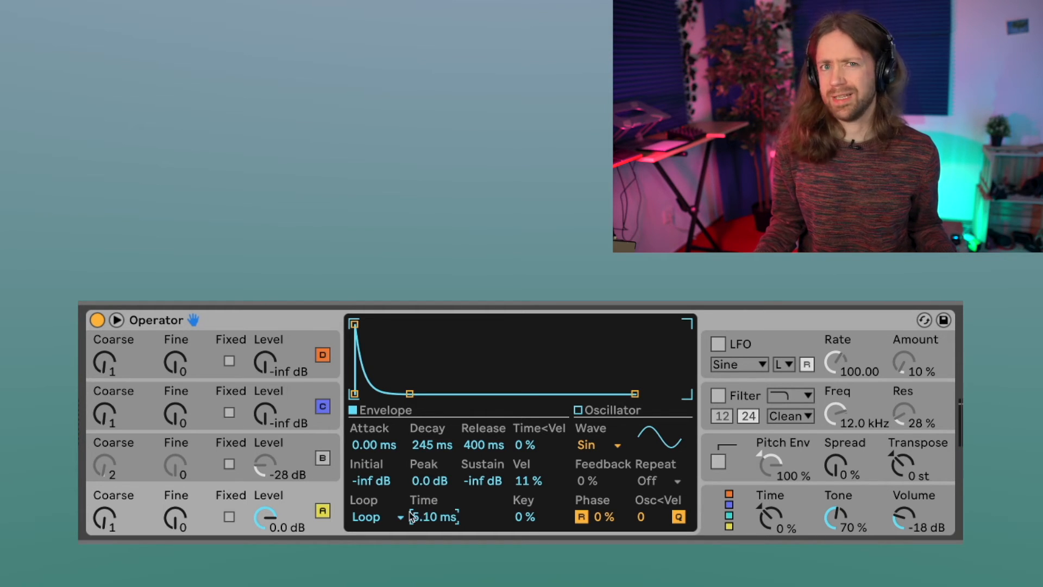
- Change oscillator A's envelope loop mode to Beat at 1/16 and lengthen the decay to 1.47 s
left_click(360, 517)
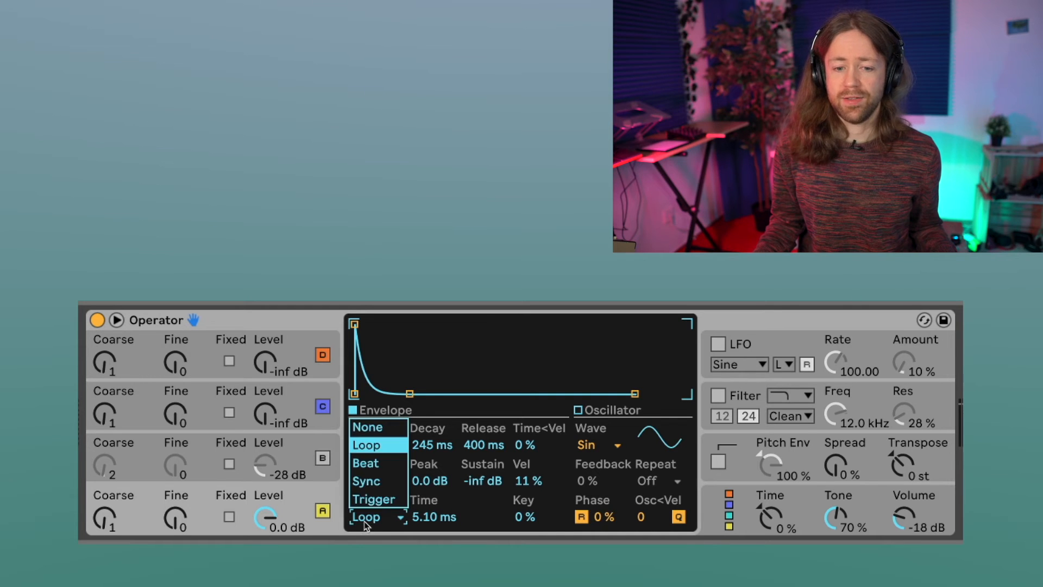
left_click(376, 471)
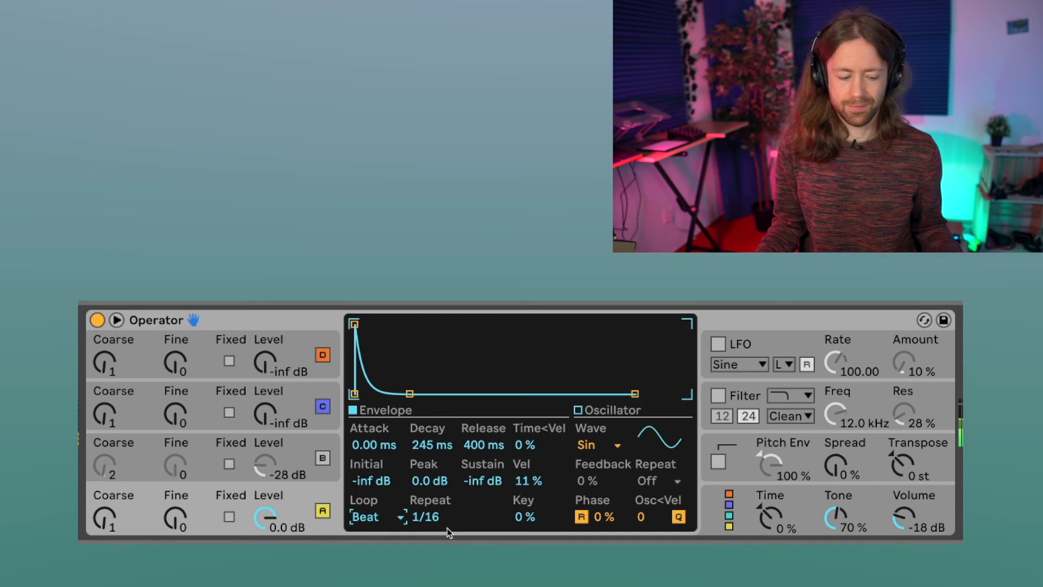
left_click_drag(410, 393, 424, 395)
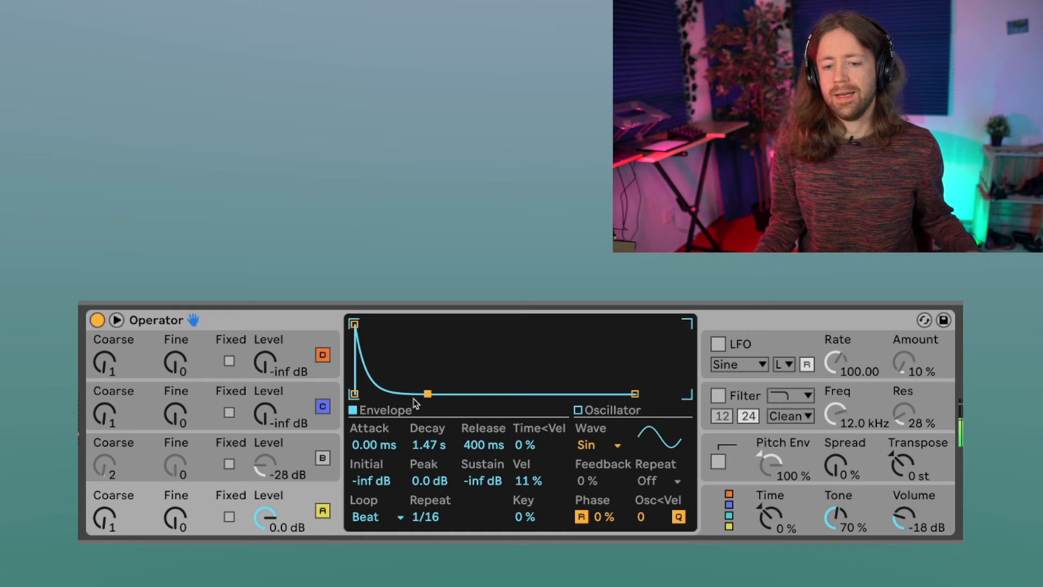
- Switch oscillator A's envelope loop mode to Sync
left_click(386, 517)
left_click(387, 484)
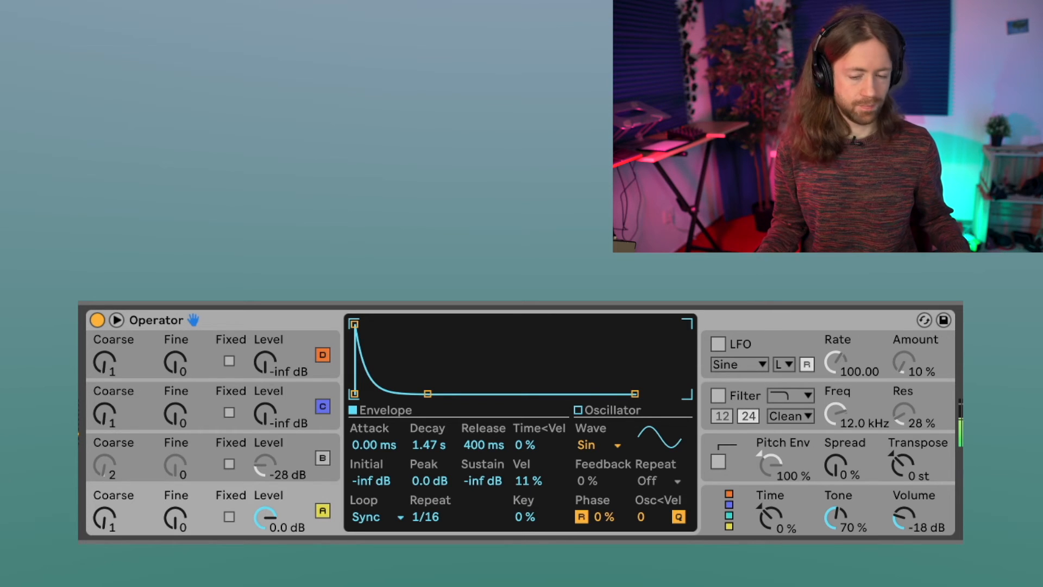
- Set oscillator A's envelope loop mode to Trigger, raise its sustain to 0.0 dB and shorten the decay
left_click(376, 520)
left_click(380, 498)
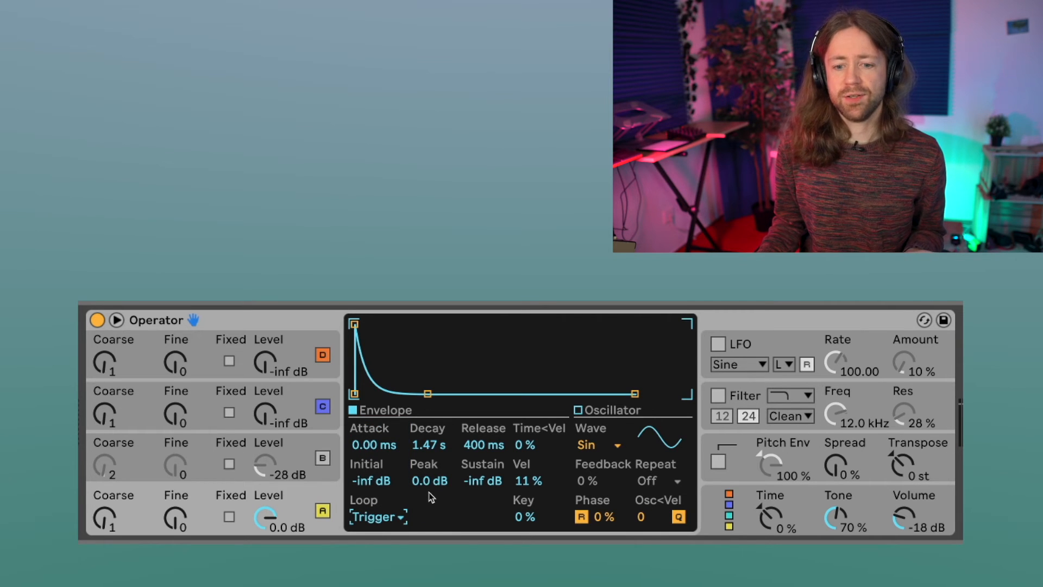
left_click_drag(483, 481, 482, 443)
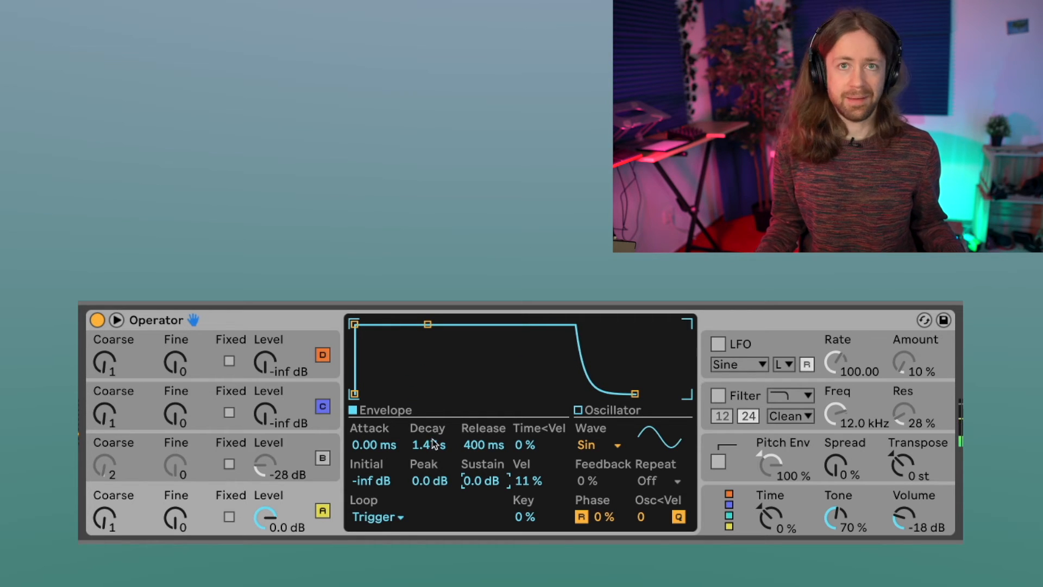
left_click_drag(435, 438, 434, 499)
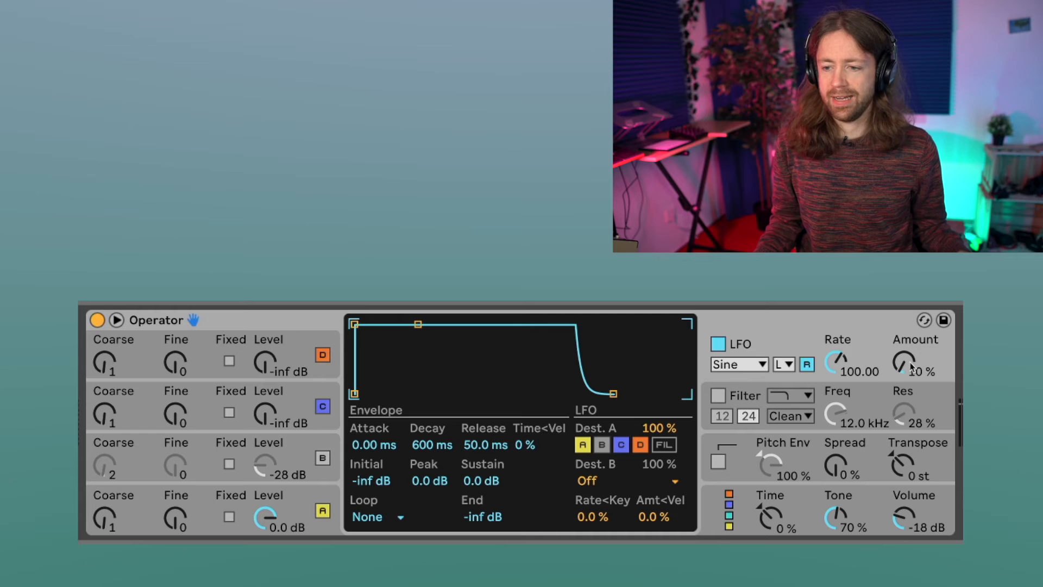
- Raise the LFO amount to 50 % and adjust its rate to 60.52
left_click_drag(904, 362, 905, 344)
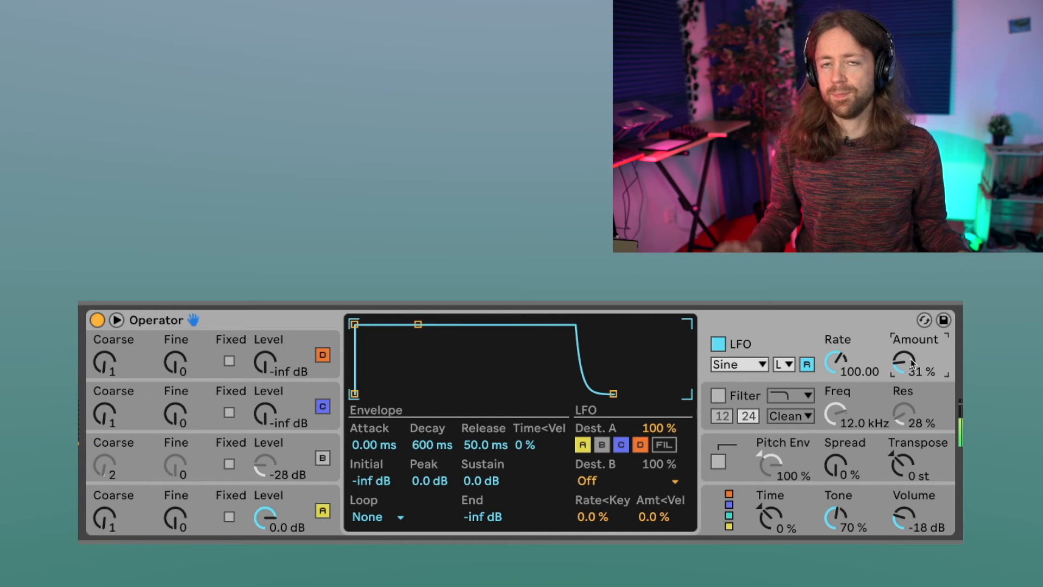
left_click_drag(832, 370, 831, 391)
left_click_drag(905, 361, 904, 349)
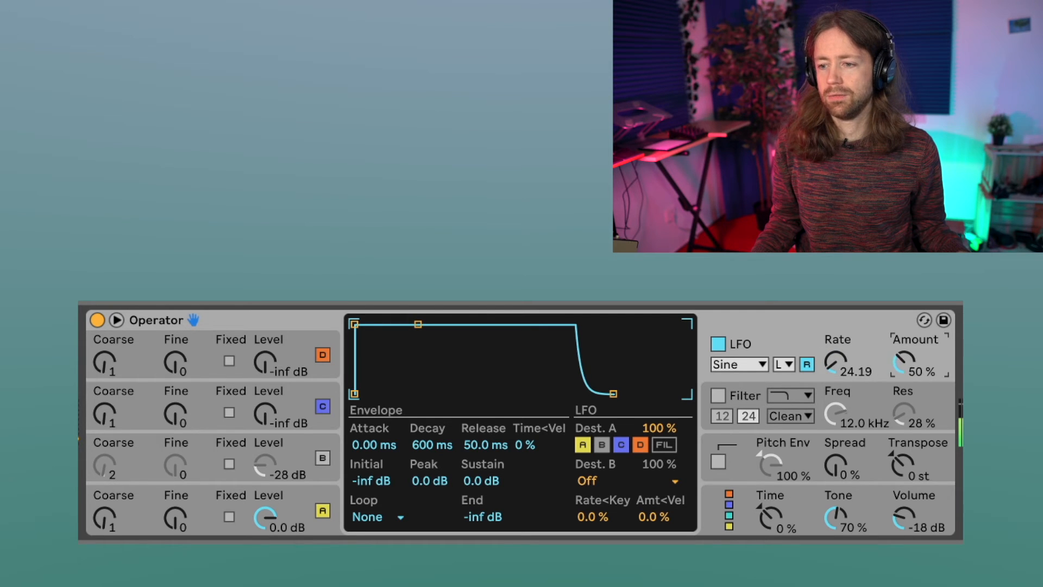
mouse_move(843, 370)
left_mouse_down()
mouse_move(843, 353)
mouse_move(844, 370)
left_mouse_up()
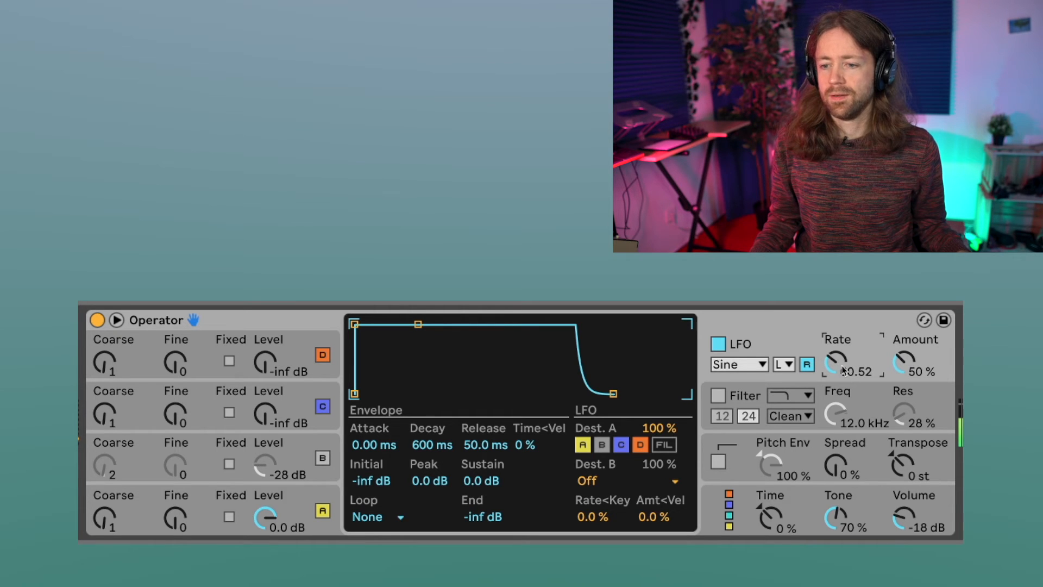
- Try the Square, Triangle and SwUp waveforms on the LFO
left_click(757, 366)
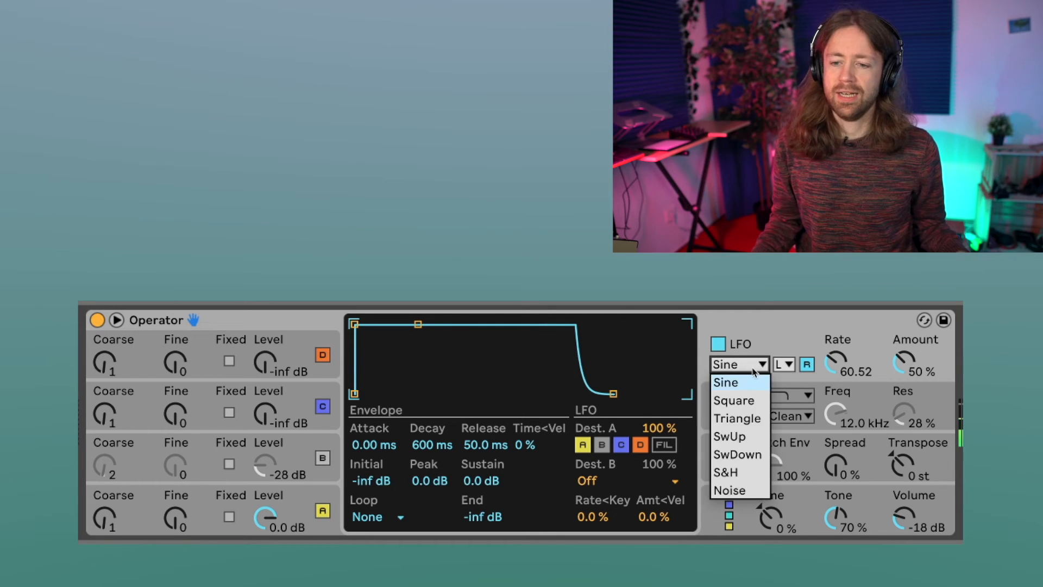
left_click(752, 401)
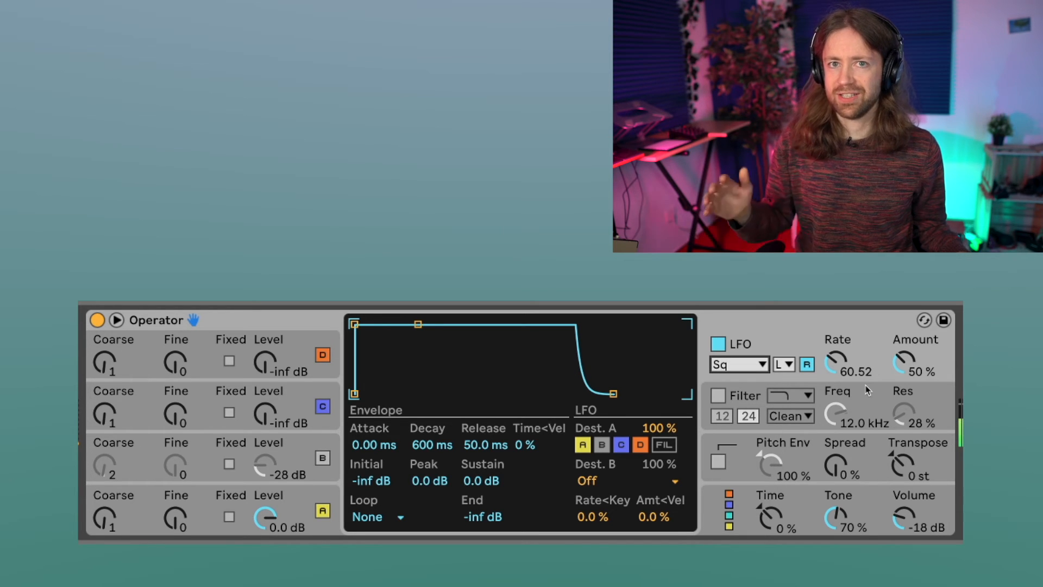
left_click(763, 364)
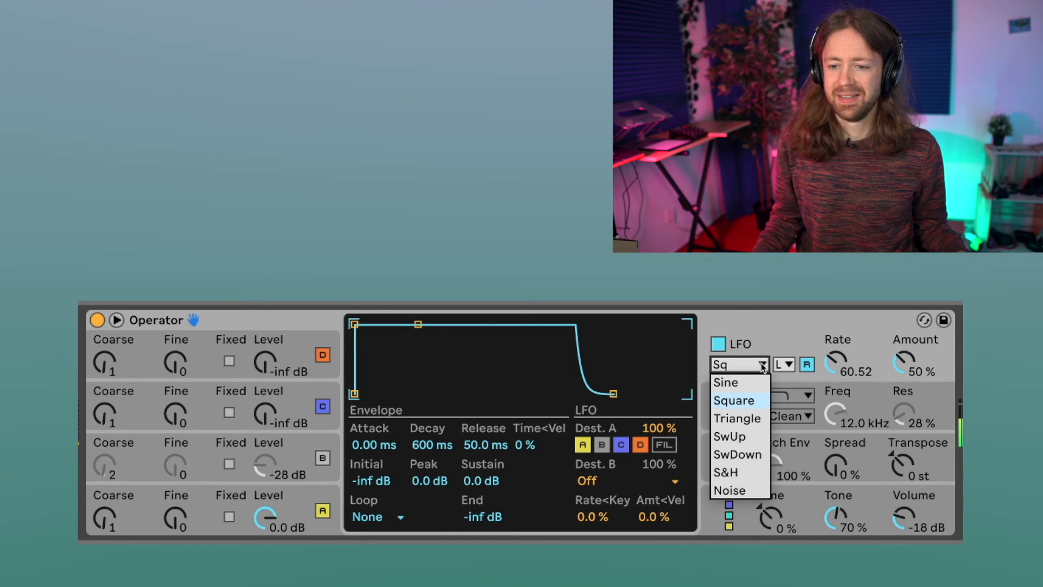
left_click(749, 418)
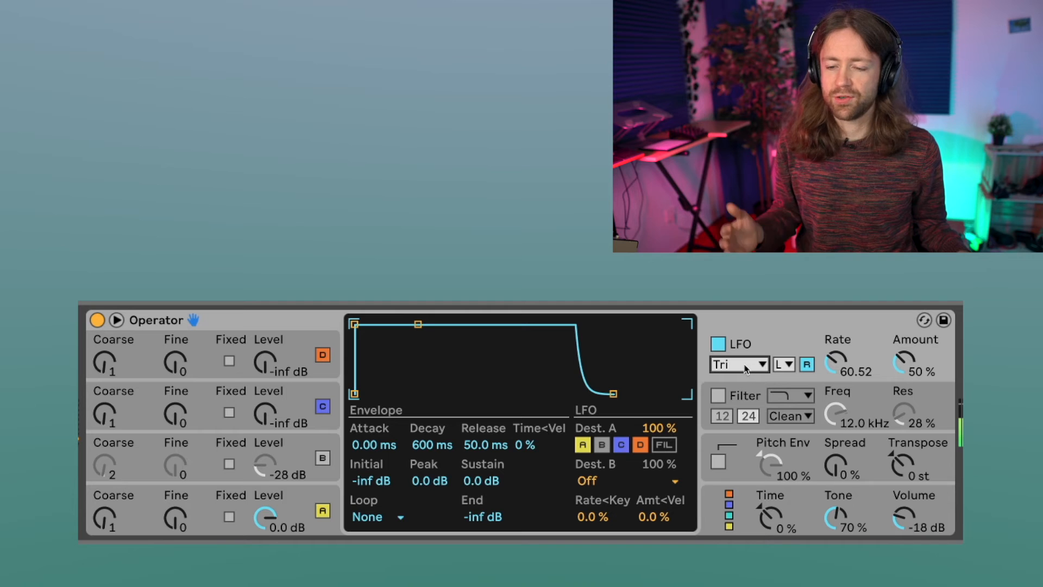
left_click(745, 369)
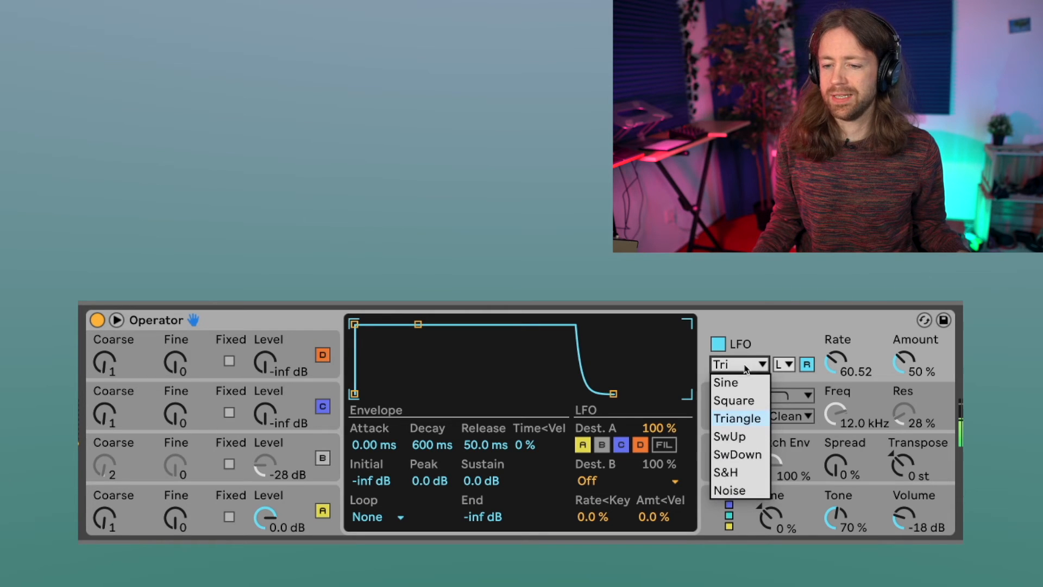
left_click(742, 441)
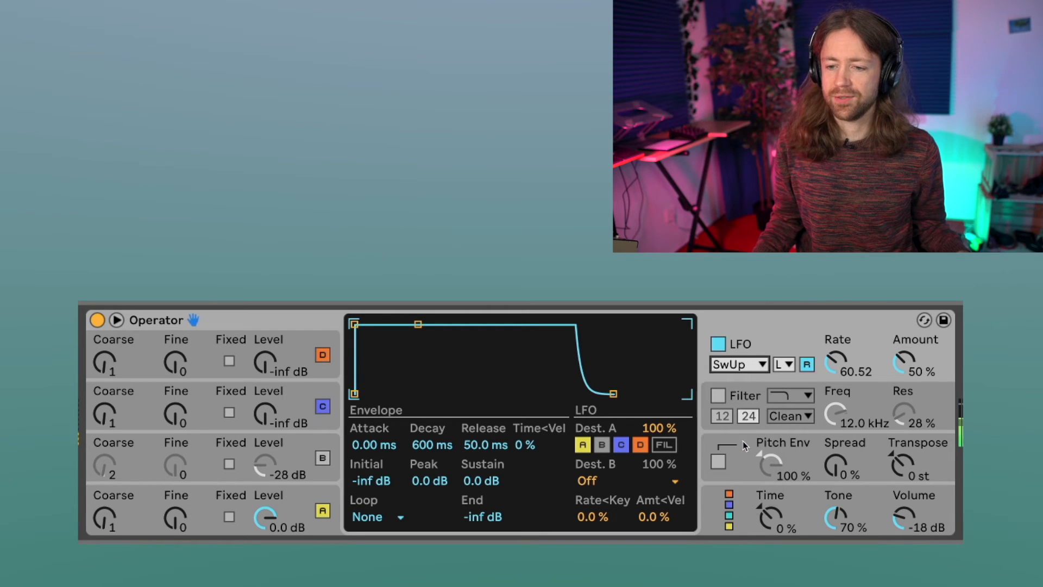
- Switch the LFO waveform to S&H and raise its rate to 89.71
left_click(746, 370)
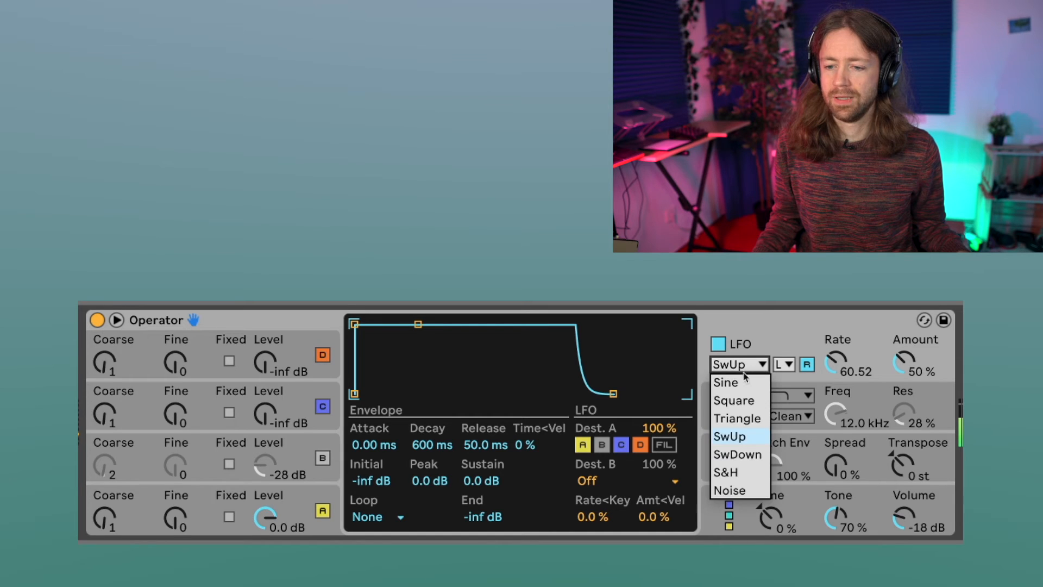
left_click(738, 472)
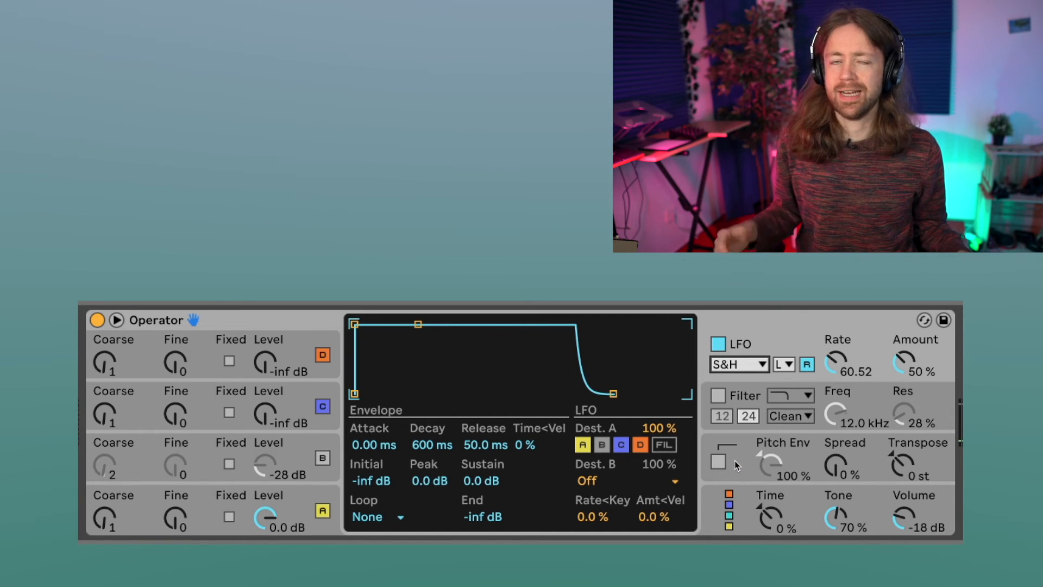
left_click_drag(827, 340, 827, 316)
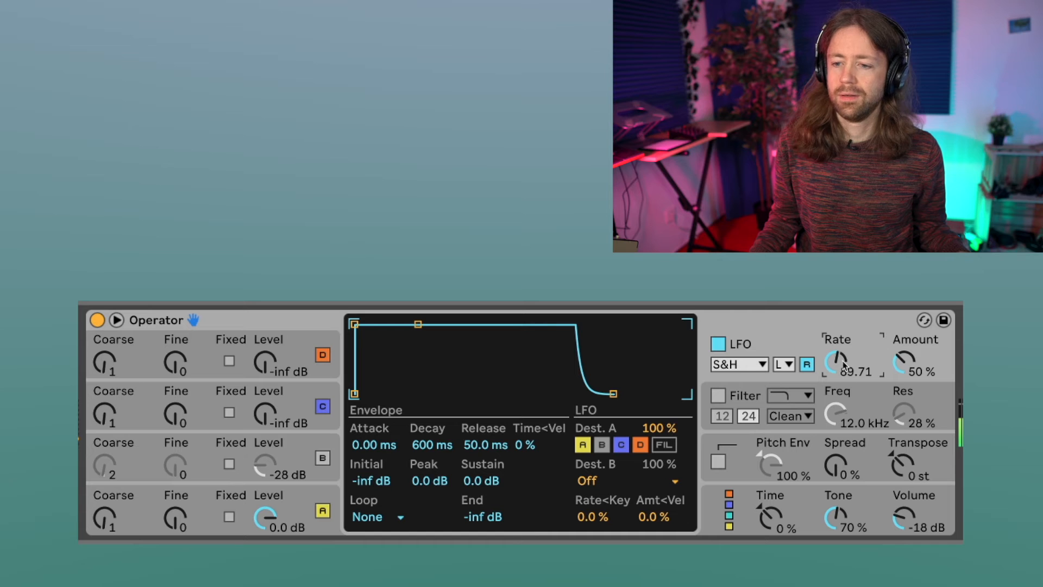
- Try the Noise waveform on the LFO with a 78 % amount and a rate of 127.00
left_click(763, 367)
left_click(731, 492)
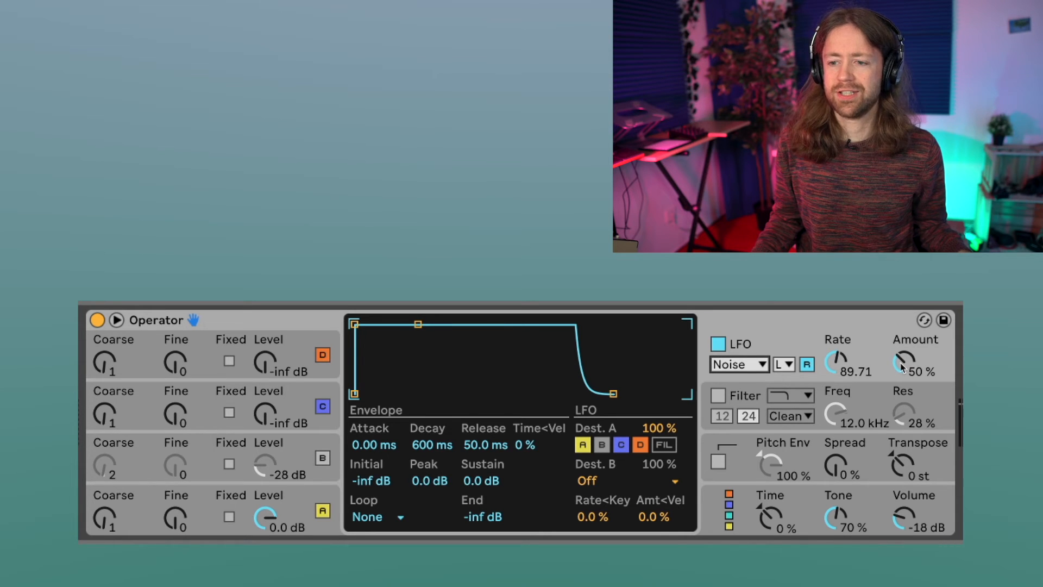
left_click_drag(902, 368, 842, 347)
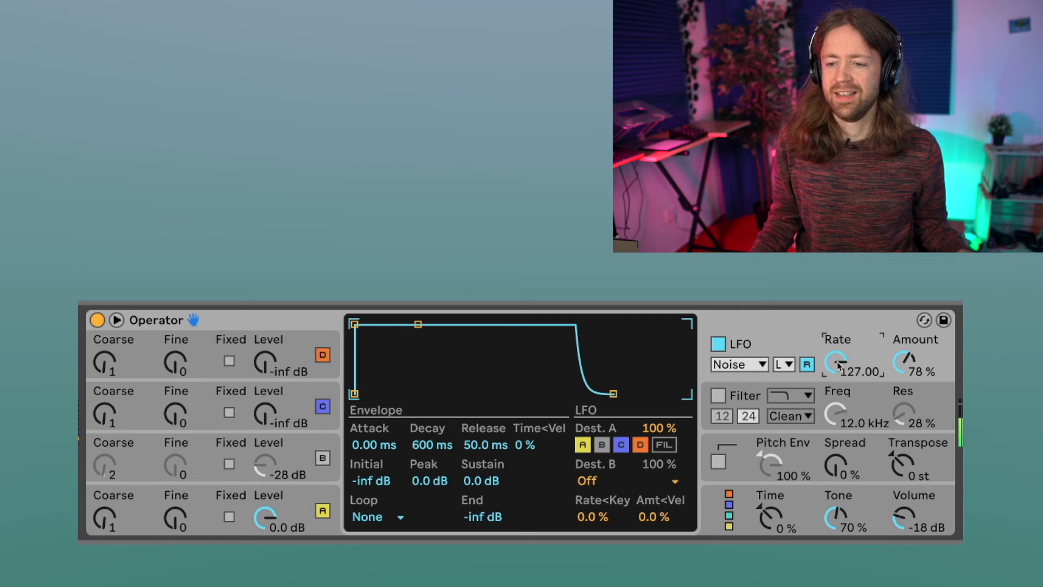
- Switch the LFO's frequency range to High and lower its rate to 45.36
left_click(786, 364)
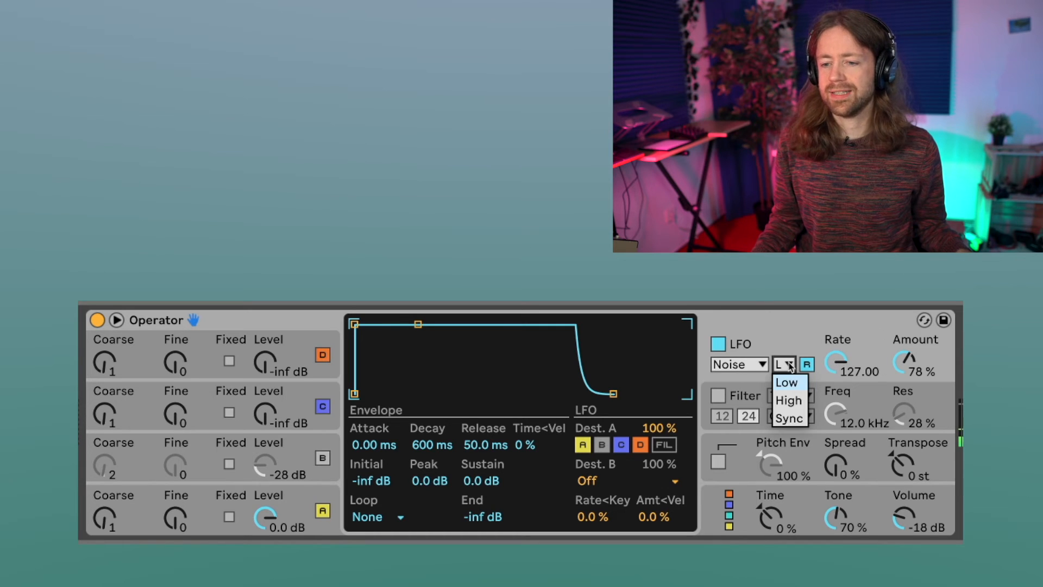
left_click(798, 403)
left_click_drag(835, 375, 836, 406)
- Try the S&H waveform in the LFO's High range with the rate at 53.42
left_click(741, 366)
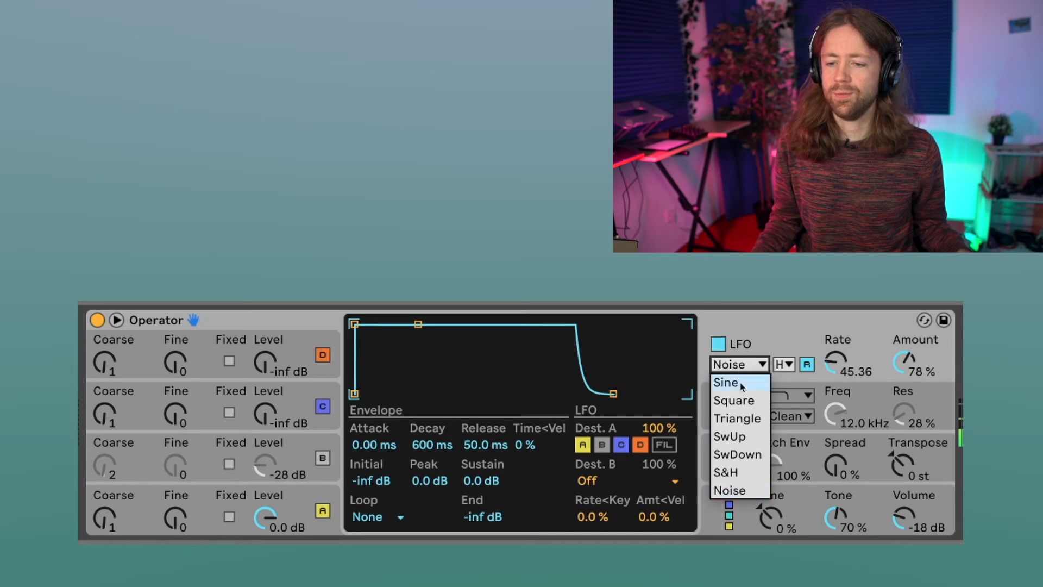
left_click(745, 475)
mouse_move(836, 363)
left_mouse_down()
mouse_move(836, 340)
mouse_move(835, 356)
left_mouse_up()
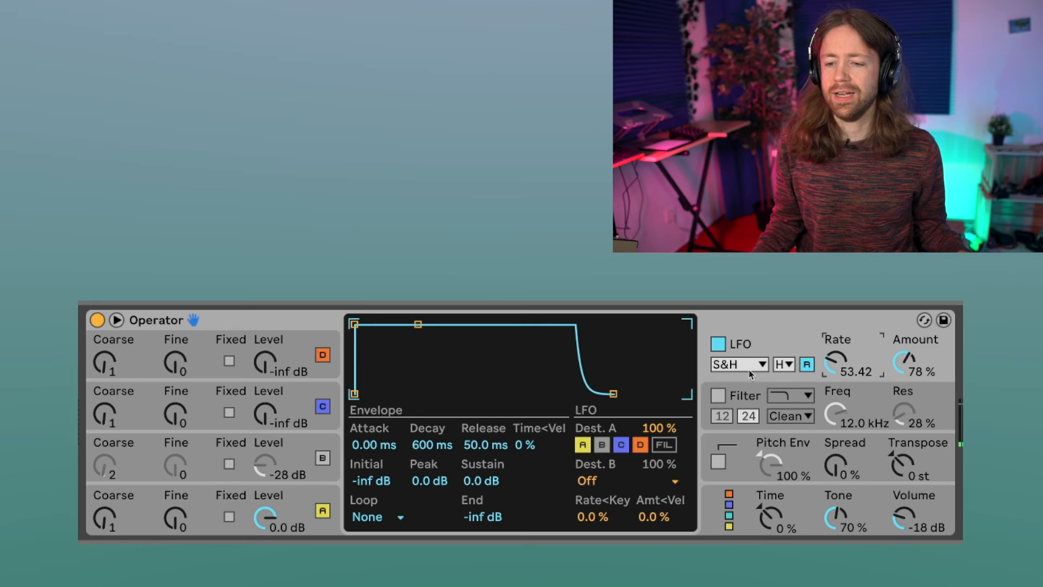
- Check the LFO waveform choices and switch its frequency range to Sync
left_click(759, 372)
left_click(747, 371)
left_click(781, 364)
left_click(785, 421)
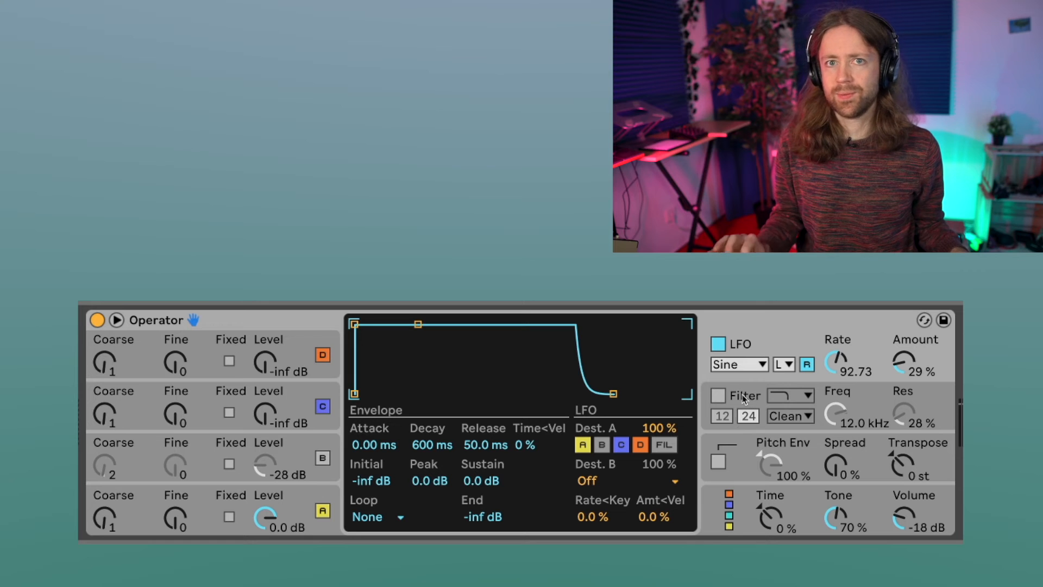
- Browse the LFO's Dest. B targets, then test its modulation with Amt<Vel at 100 % and a raised Rate<Key
left_click(662, 482)
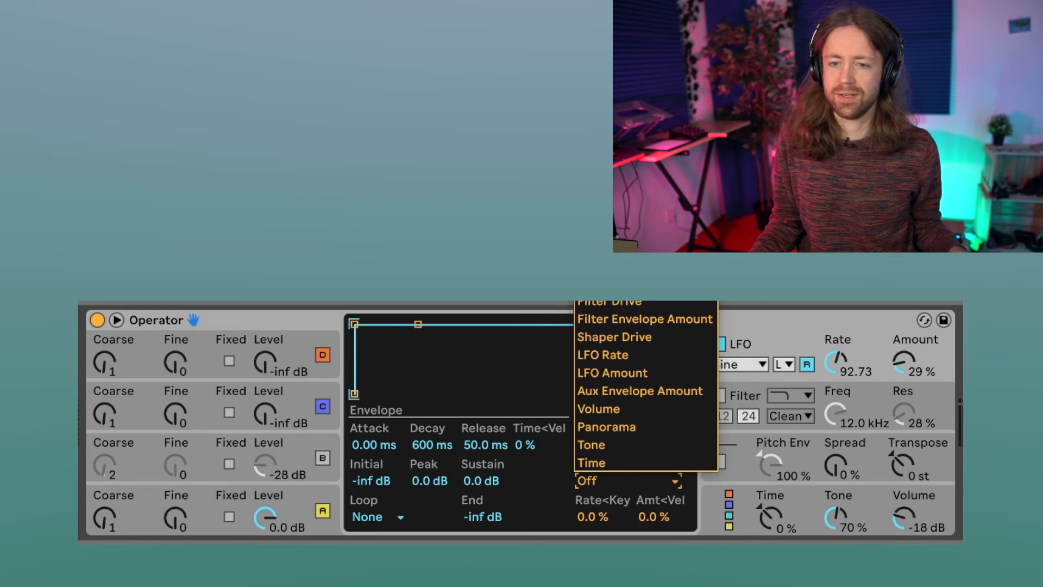
left_click(549, 302)
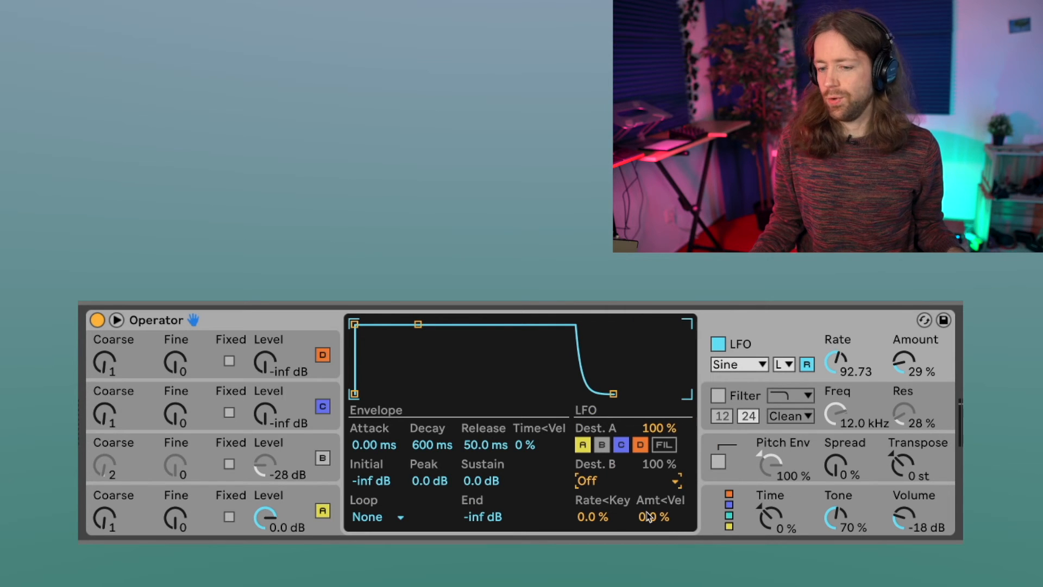
left_click_drag(659, 524, 659, 413)
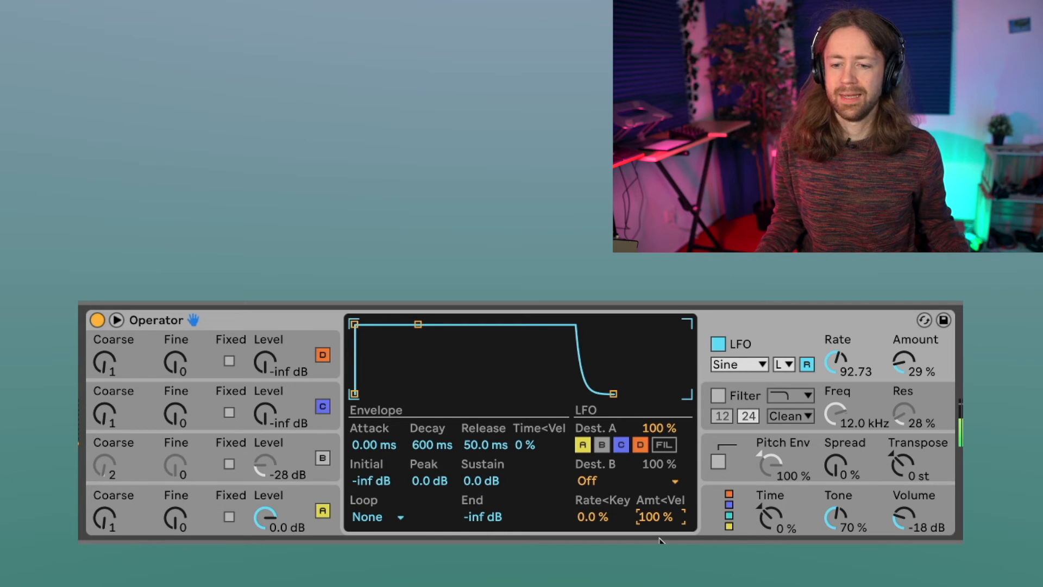
double_click(652, 520)
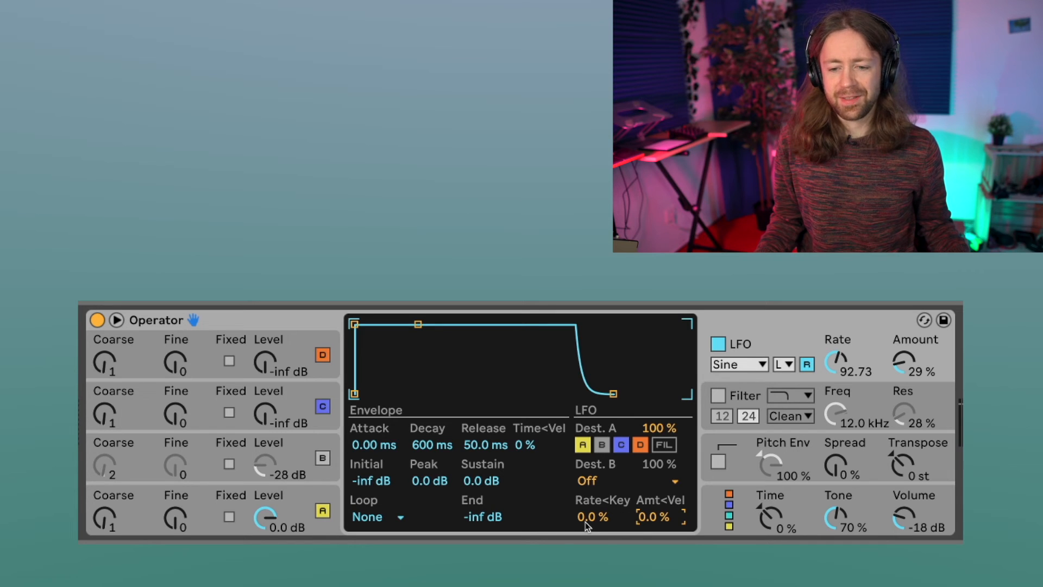
left_click_drag(597, 520, 597, 435)
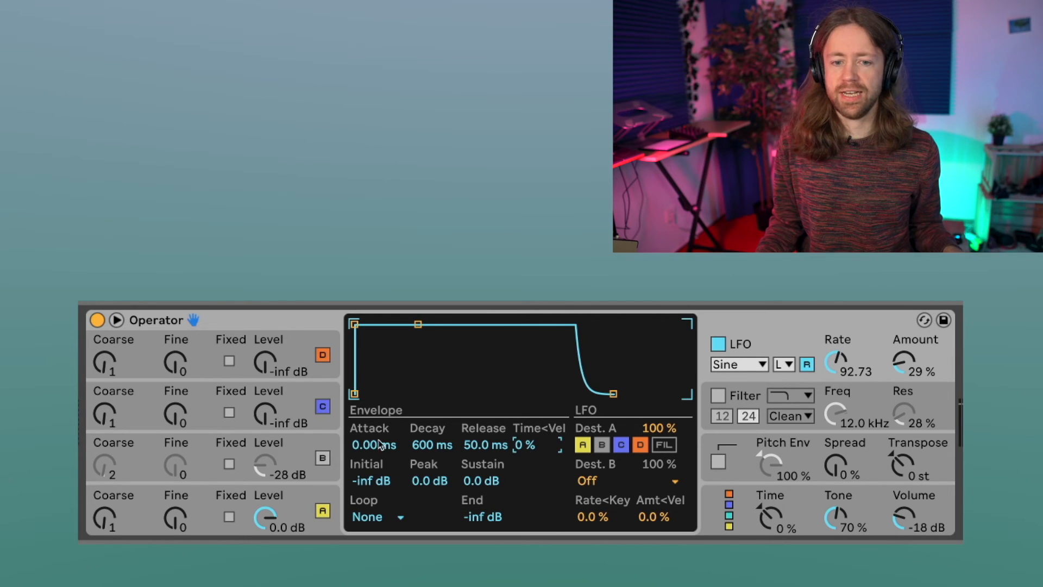
- Try a slow LFO envelope attack of 2.45 s and reset it to 0.00 ms
left_click_drag(379, 448, 379, 424)
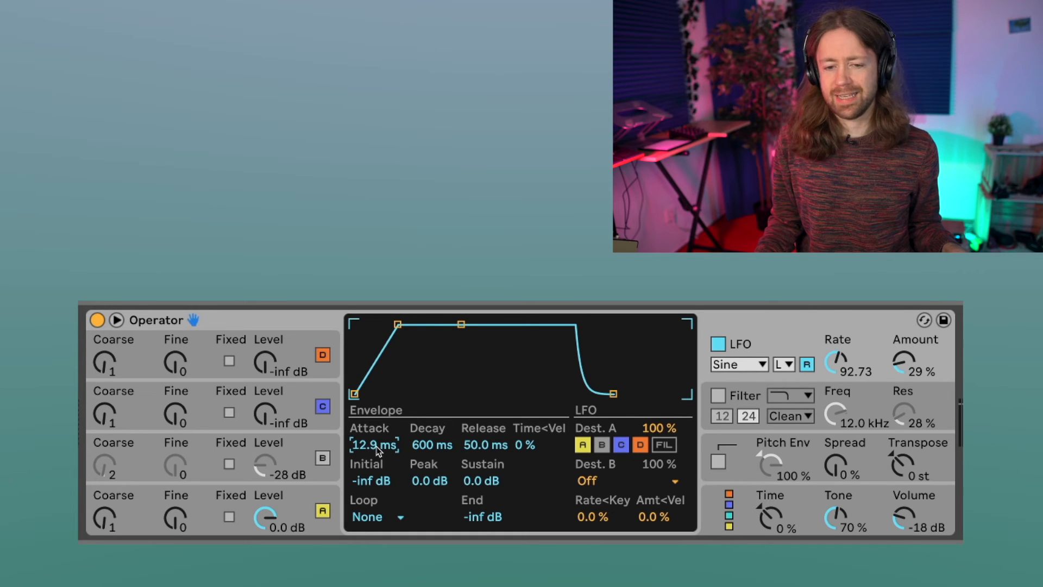
mouse_move(379, 451)
left_mouse_down()
mouse_move(379, 402)
mouse_move(378, 450)
left_mouse_up()
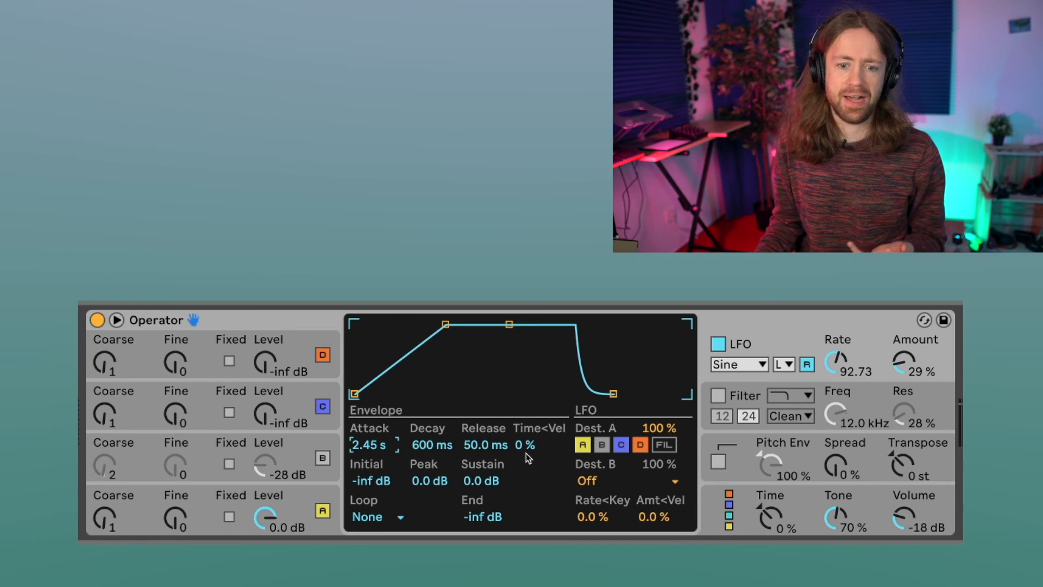
double_click(388, 446)
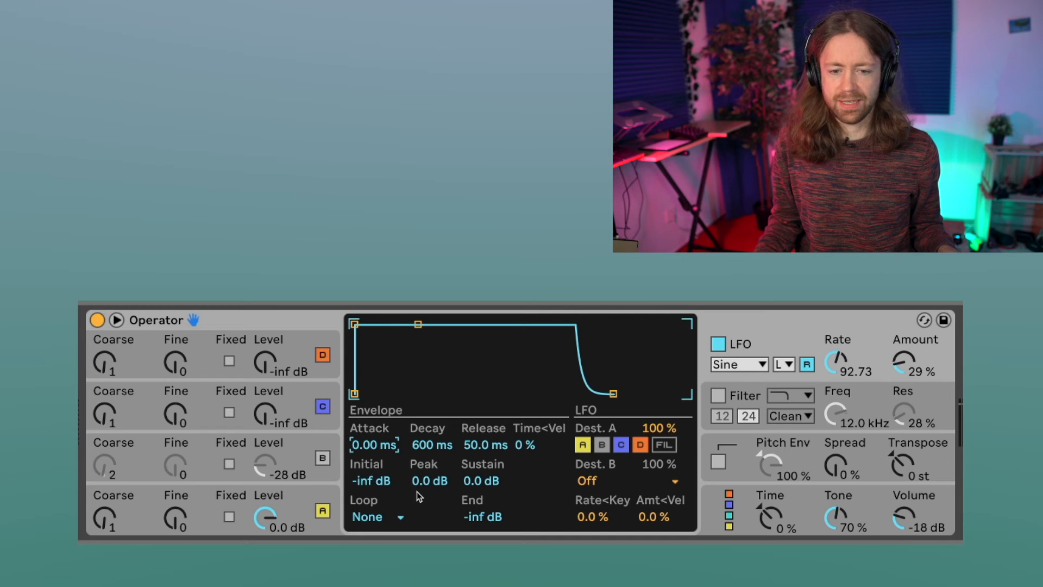
- View the LFO envelope's loop modes, and try its End level at 0.0 dB before returning it to -inf dB
left_click(392, 517)
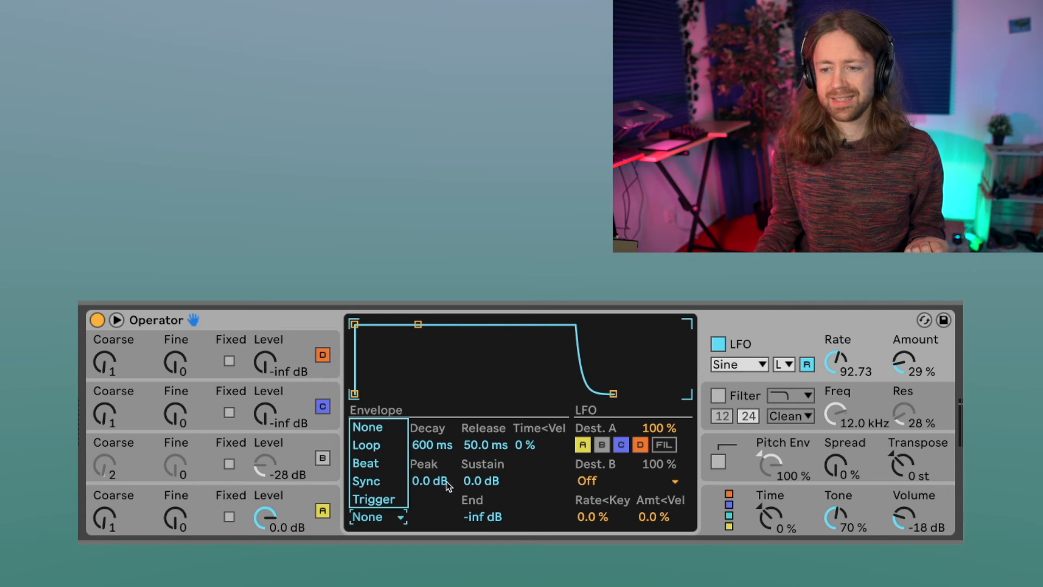
left_click(424, 497)
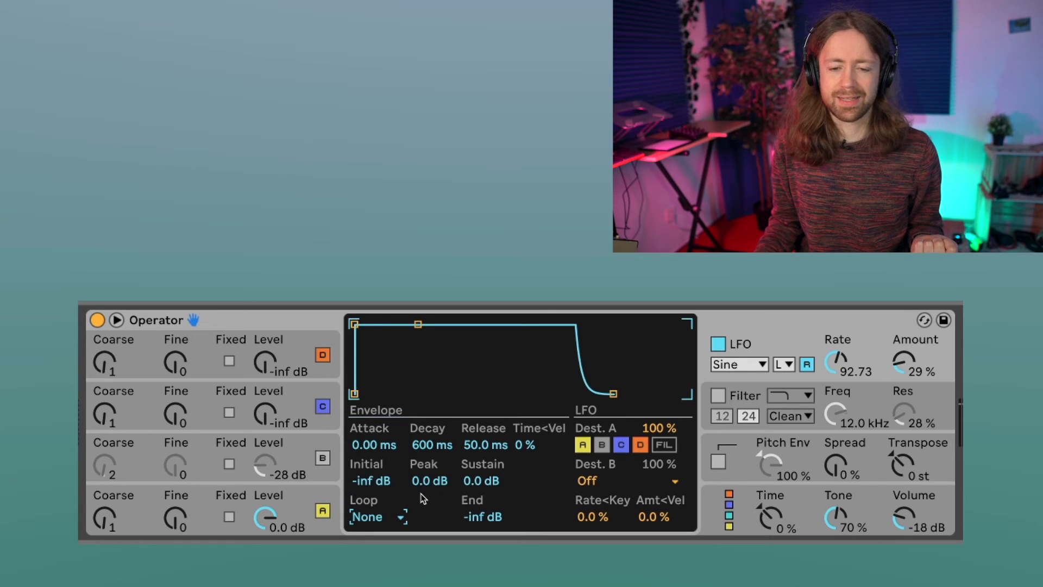
left_click_drag(470, 523, 470, 467)
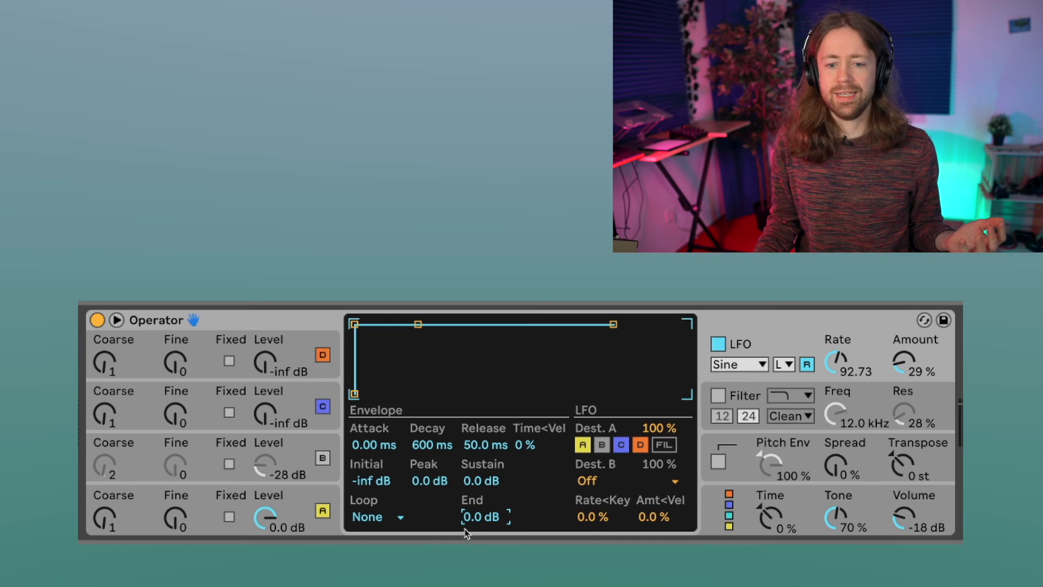
left_click_drag(472, 518, 472, 571)
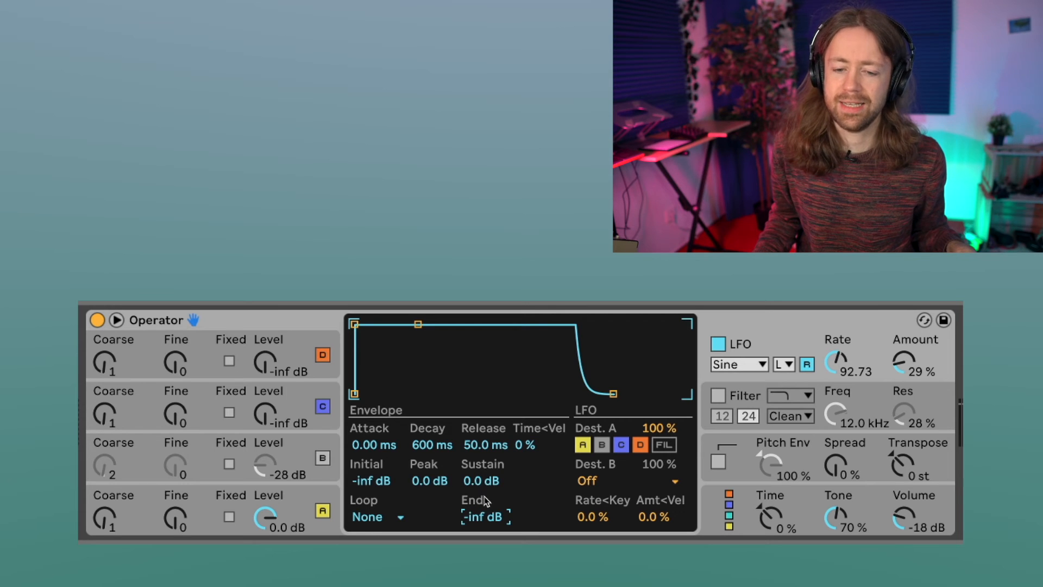
- Set the LFO envelope's End level to 0.0 dB and turn off the LFO's retrigger
left_click_drag(482, 517, 482, 489)
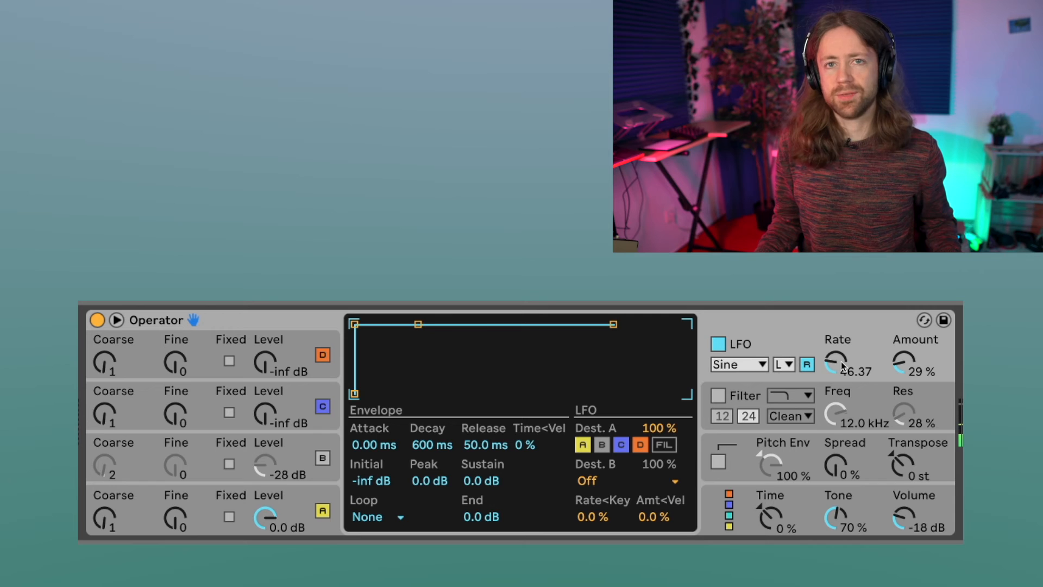
left_click(807, 365)
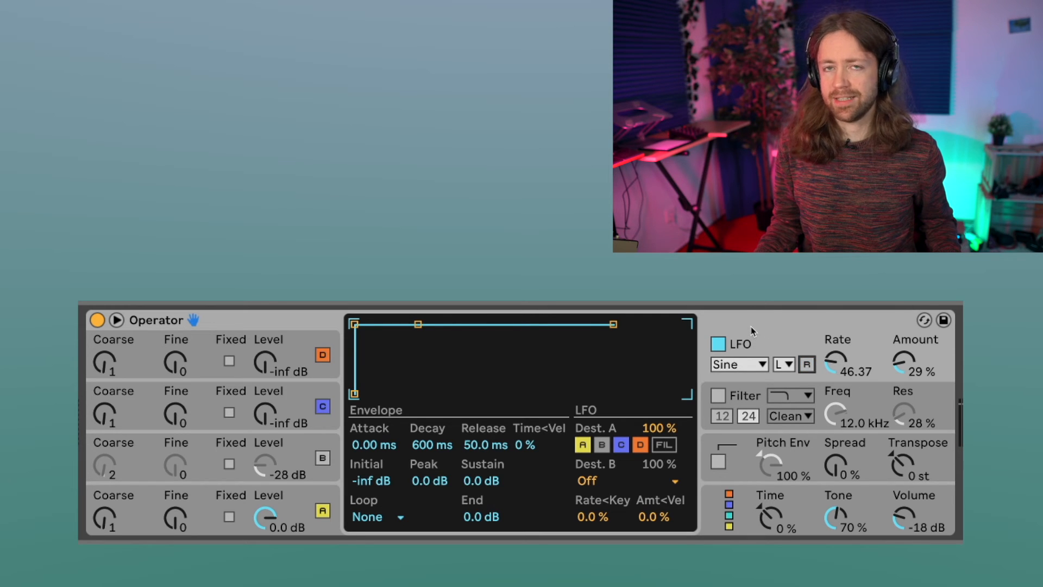
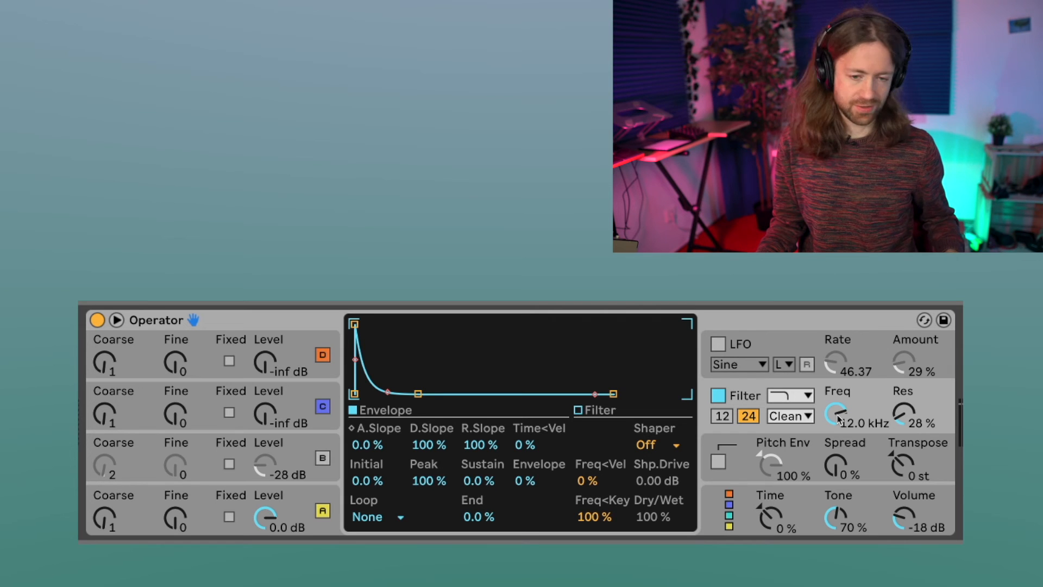
- Turn on oscillator B and lower the low-pass filter's frequency to 447 Hz
left_click(324, 459)
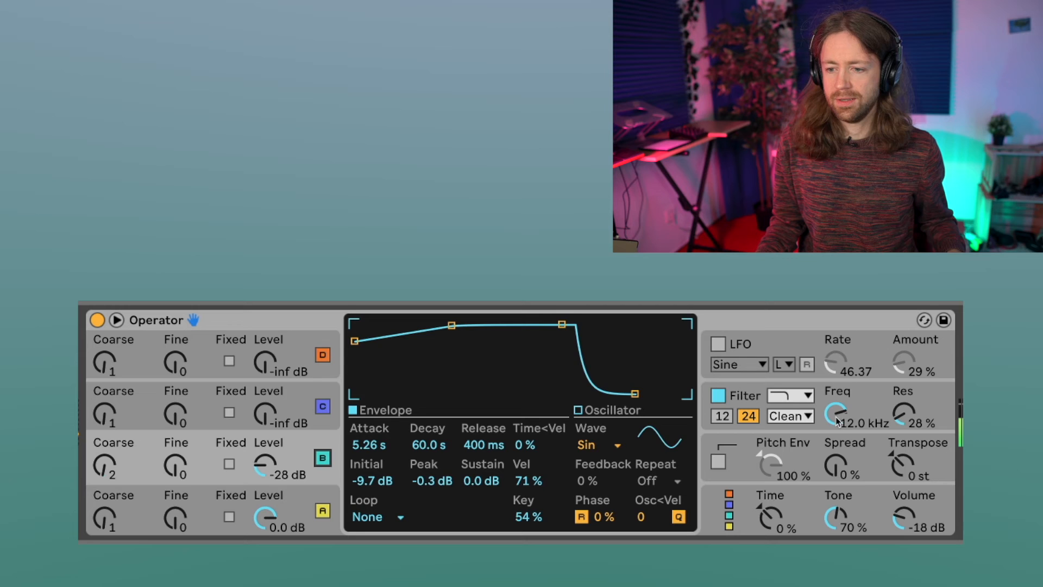
left_click(826, 396)
left_click_drag(836, 414, 835, 466)
left_click_drag(854, 418, 854, 447)
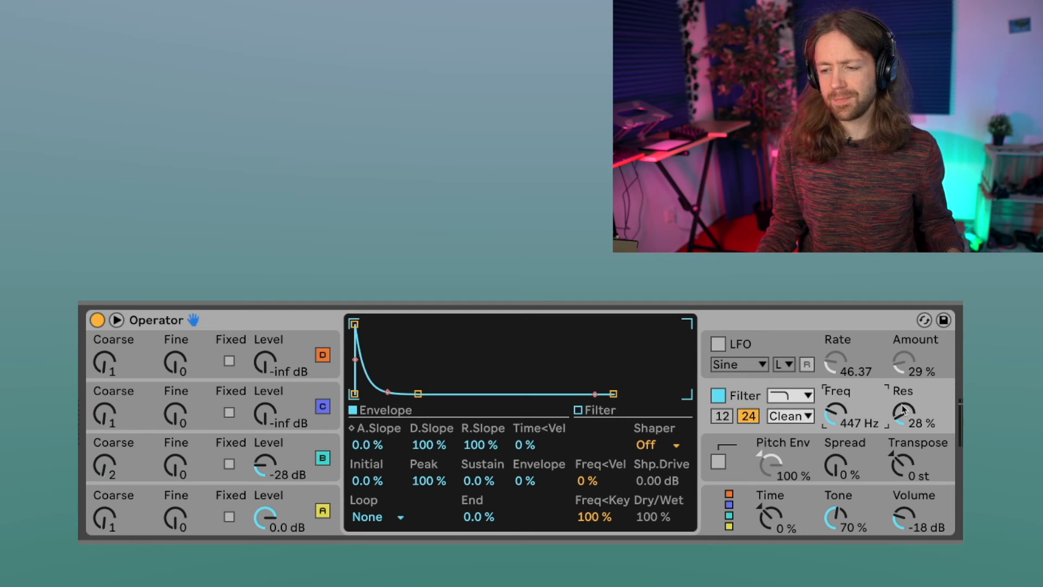
- Try the low-pass filter's resonance at 65 % and 18 %, and lower its frequency to 329 Hz
left_click_drag(904, 424, 905, 412)
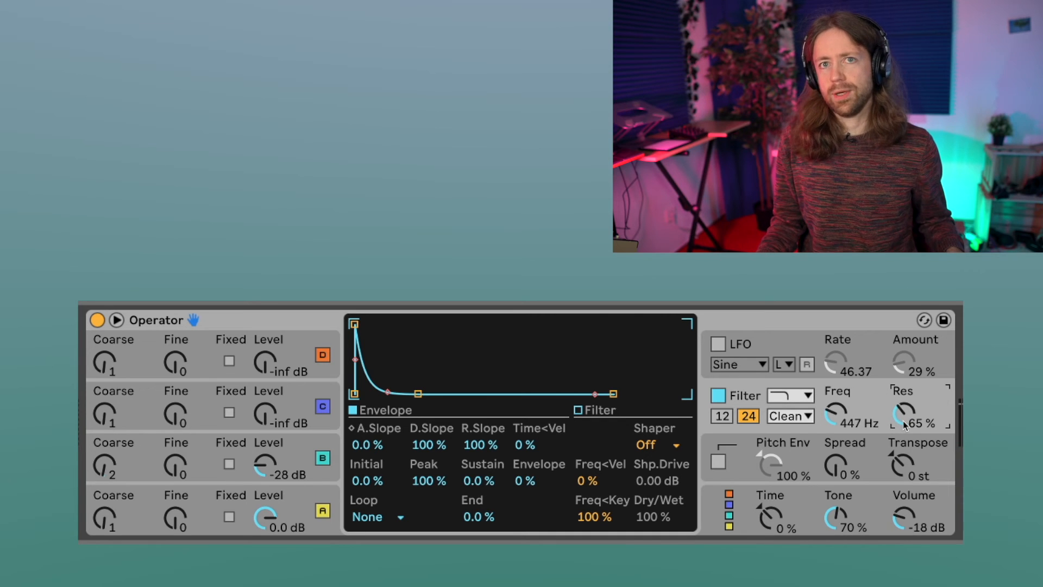
left_click_drag(900, 413, 900, 433)
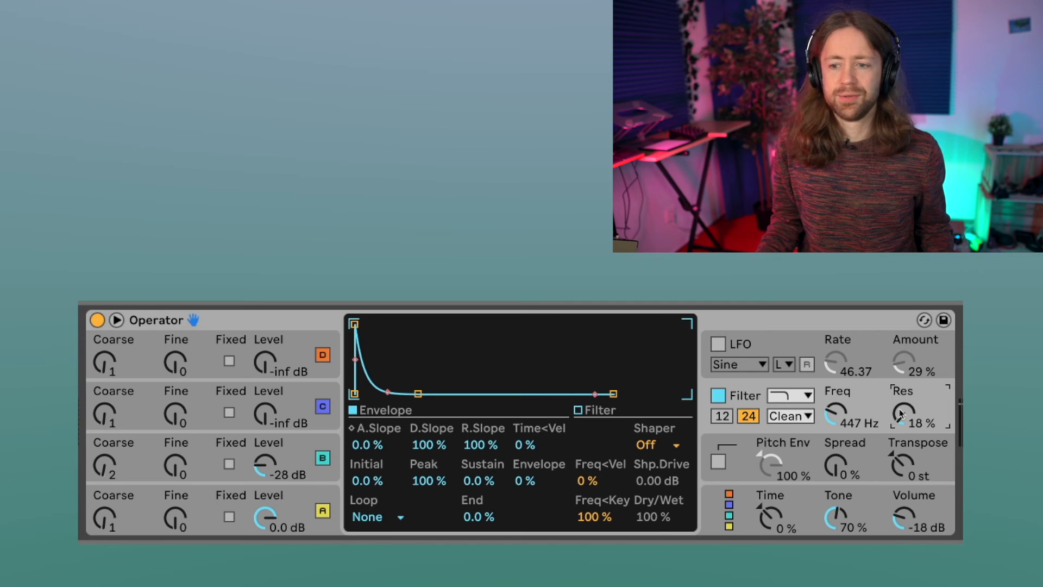
left_click(792, 395)
left_click(792, 397)
mouse_move(841, 415)
left_mouse_down()
mouse_move(841, 378)
mouse_move(841, 430)
left_mouse_up()
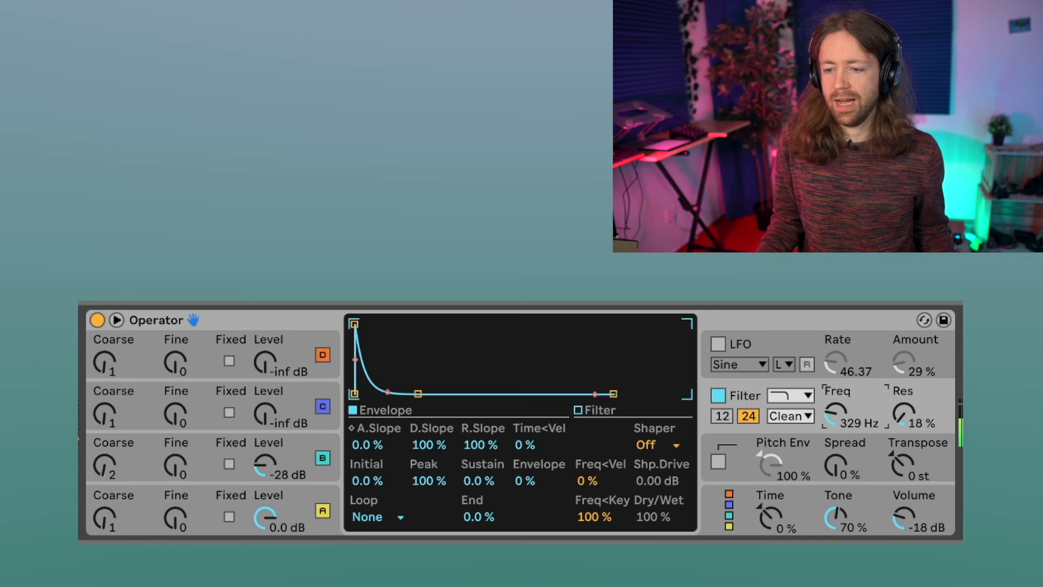
- Try the high-pass filter type at 577 Hz, then the band-pass type at 2.17 kHz
left_click(794, 396)
left_click(788, 433)
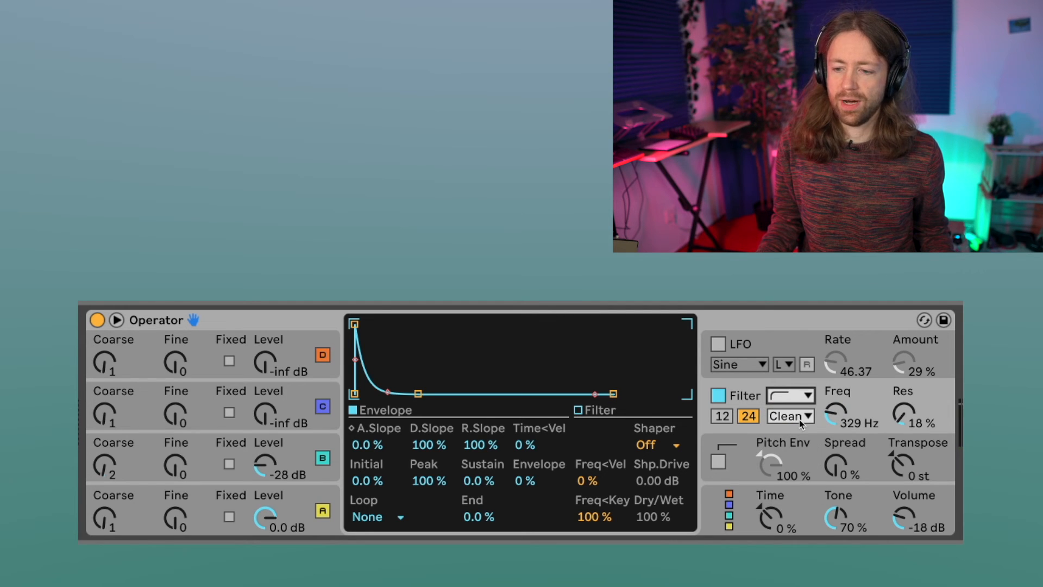
mouse_move(849, 424)
left_mouse_down()
mouse_move(849, 405)
mouse_move(849, 416)
left_mouse_up()
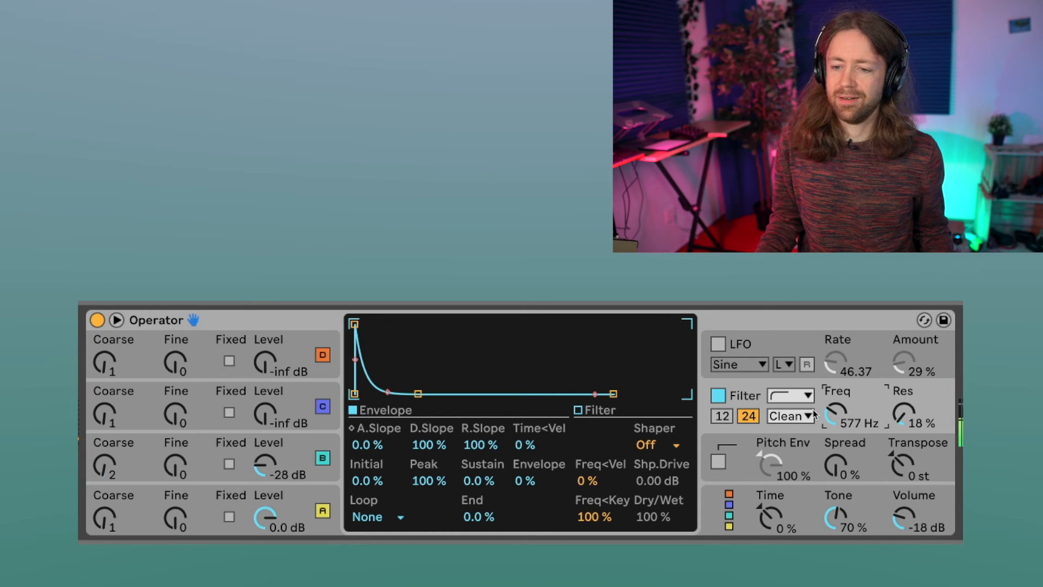
left_click(795, 398)
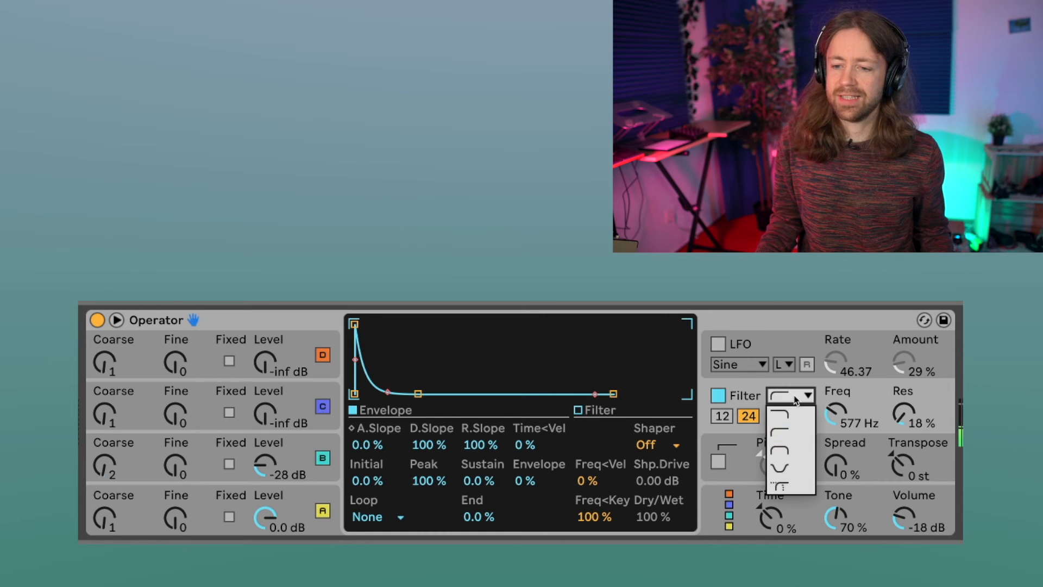
left_click(792, 453)
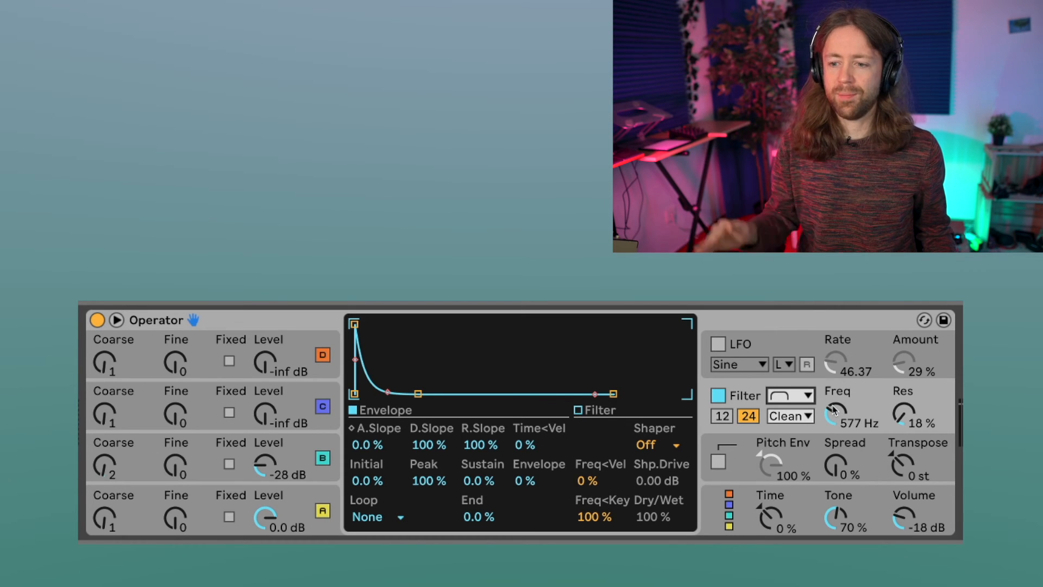
mouse_move(829, 414)
left_mouse_down()
mouse_move(830, 394)
mouse_move(829, 424)
mouse_move(829, 401)
left_mouse_up()
- Try the notch filter type at 639 Hz, then the morph type with Morph at 56 bp/hp
left_click(790, 396)
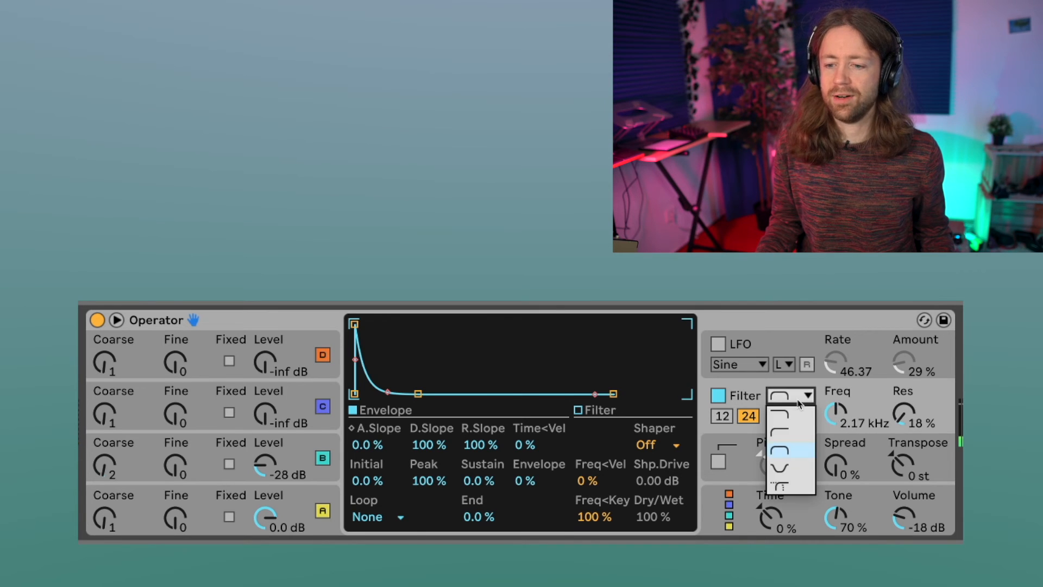
left_click(786, 468)
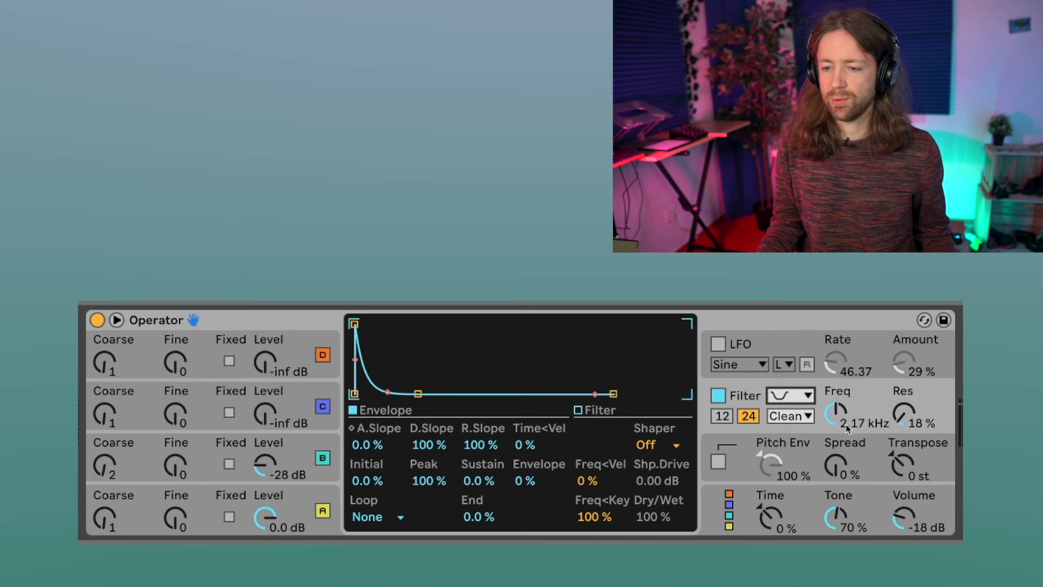
left_click_drag(837, 423, 837, 444)
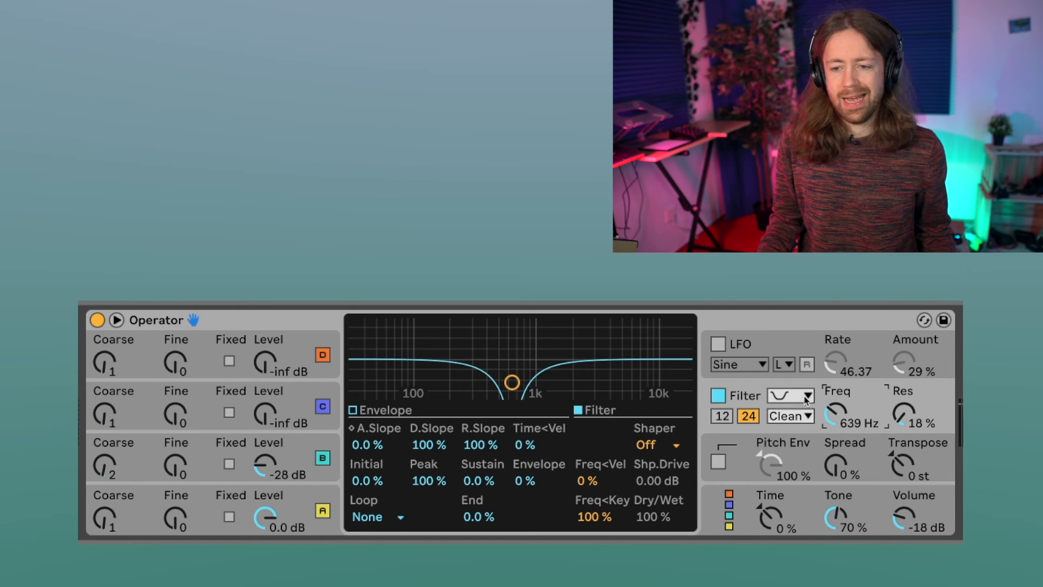
left_click(807, 398)
left_click(791, 487)
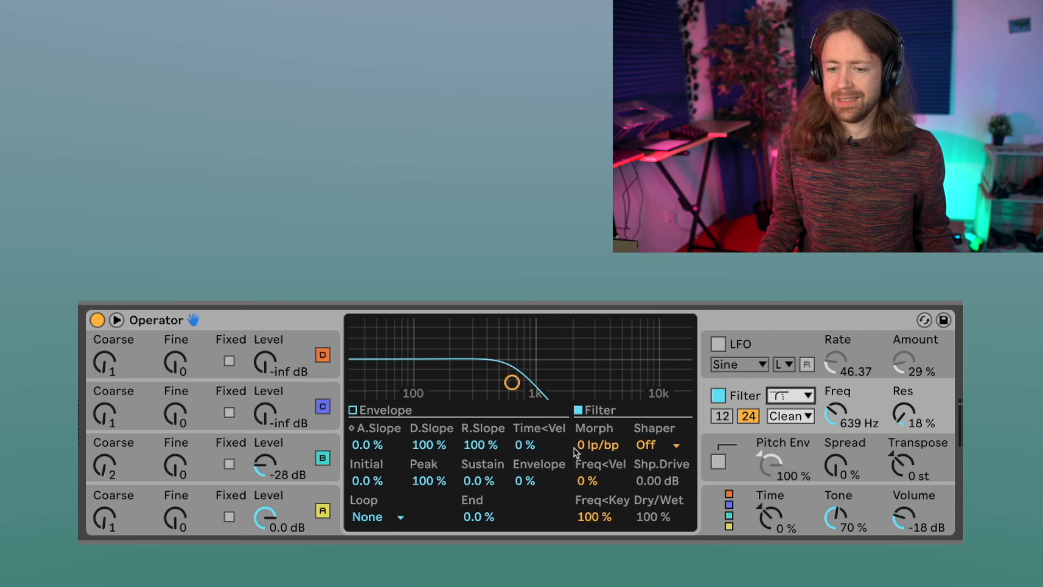
mouse_move(579, 451)
left_mouse_down()
mouse_move(580, 431)
mouse_move(590, 446)
mouse_move(583, 429)
mouse_move(580, 452)
left_mouse_up()
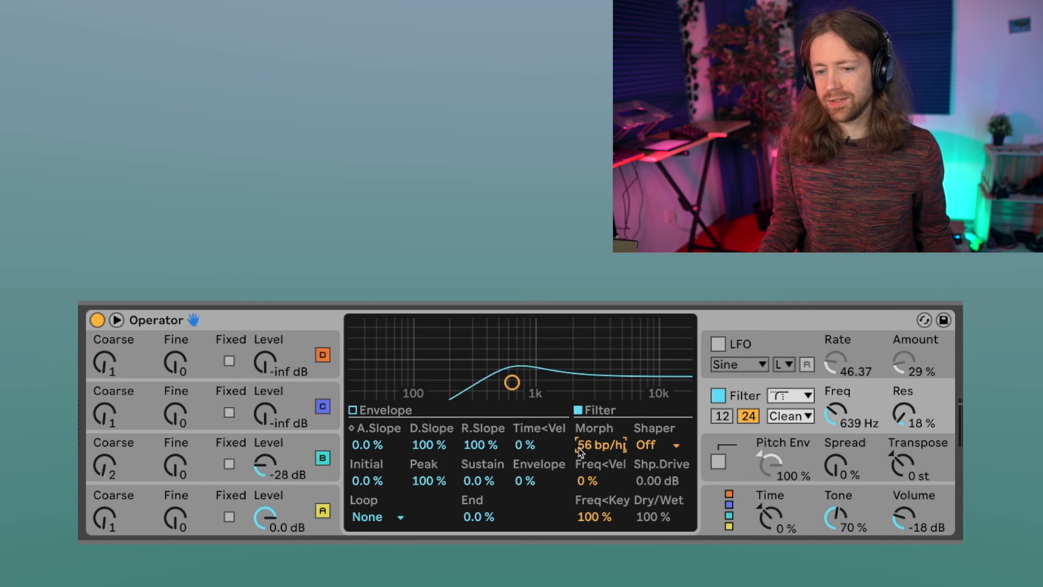
- Turn on the LFO and browse its Dest. B modulation targets
left_click(786, 343)
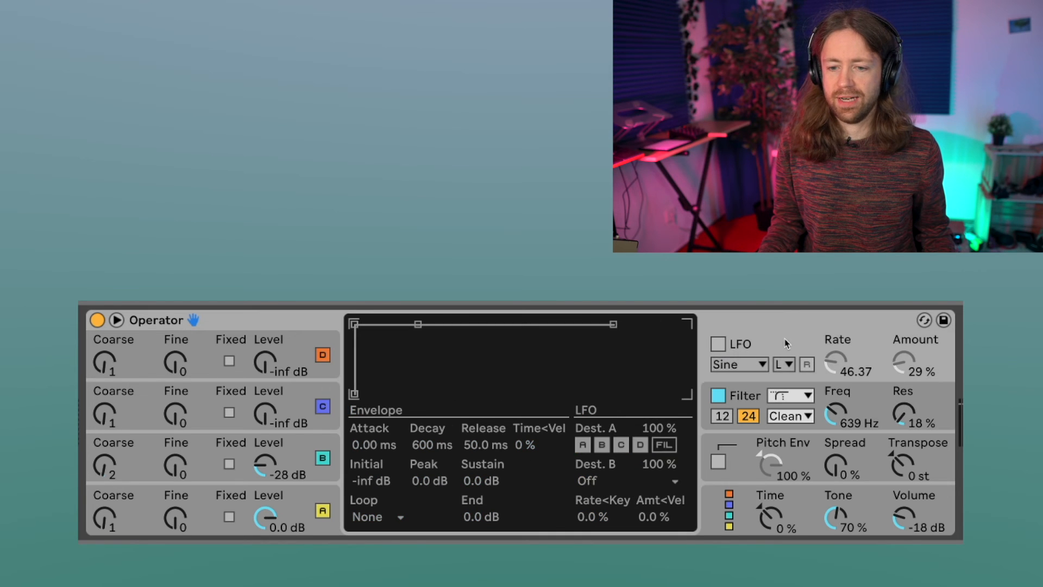
left_click(592, 482)
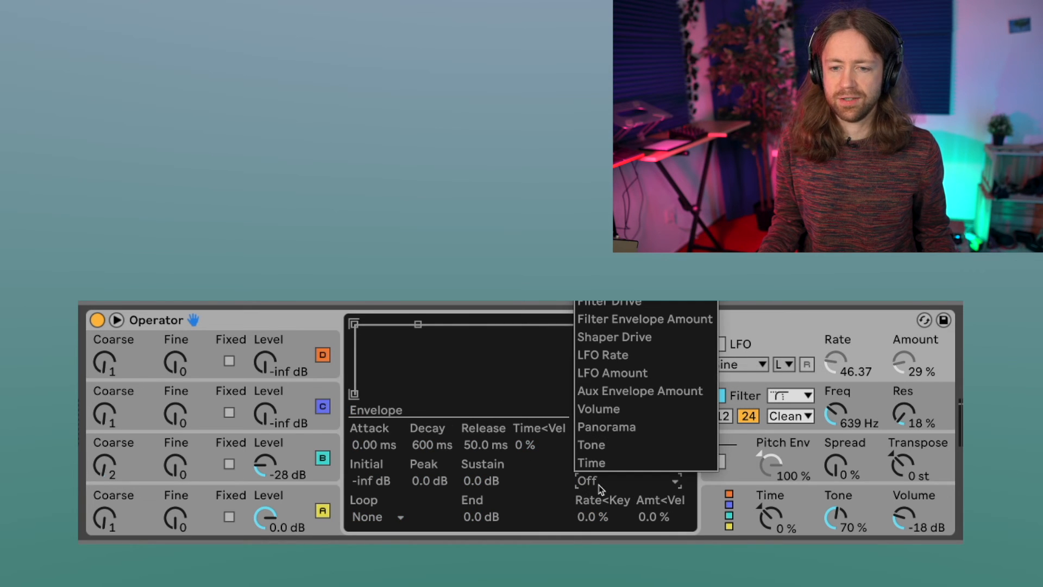
left_click(608, 476)
left_click(719, 343)
left_click(627, 476)
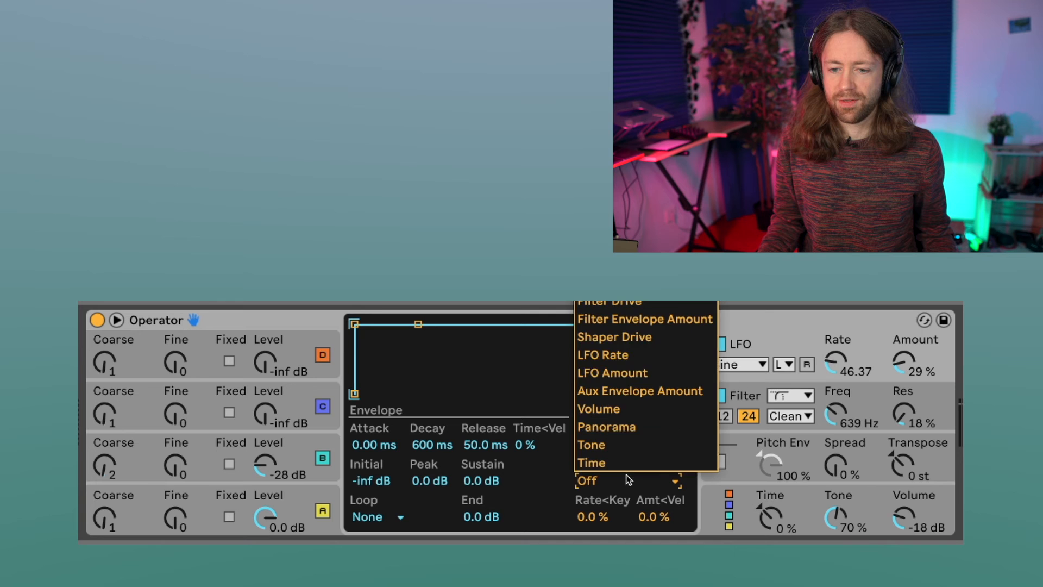
left_click(673, 401)
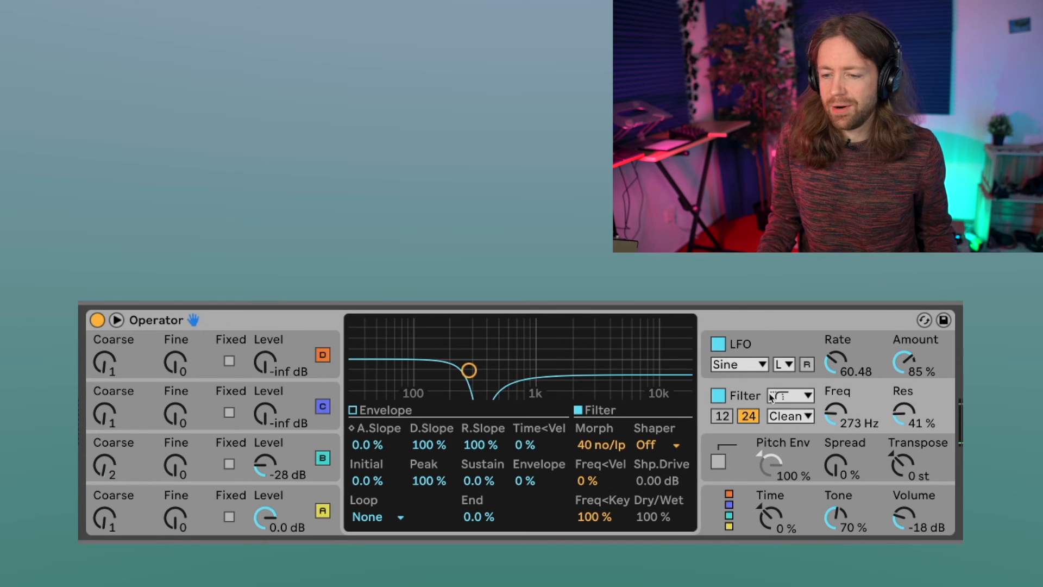
- Try the morph filter with Morph at 75 no/lp, then switch back to low-pass at 471 Hz with 42 % resonance
left_click_drag(905, 421, 857, 439)
left_click_drag(617, 434, 617, 415)
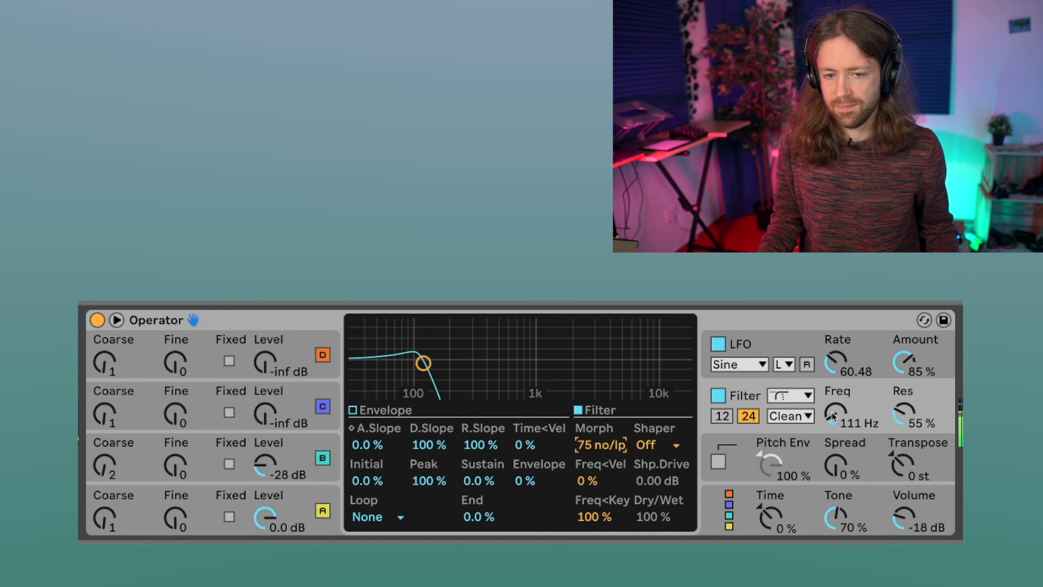
left_click(790, 416)
left_click(798, 436)
left_click_drag(600, 444, 601, 518)
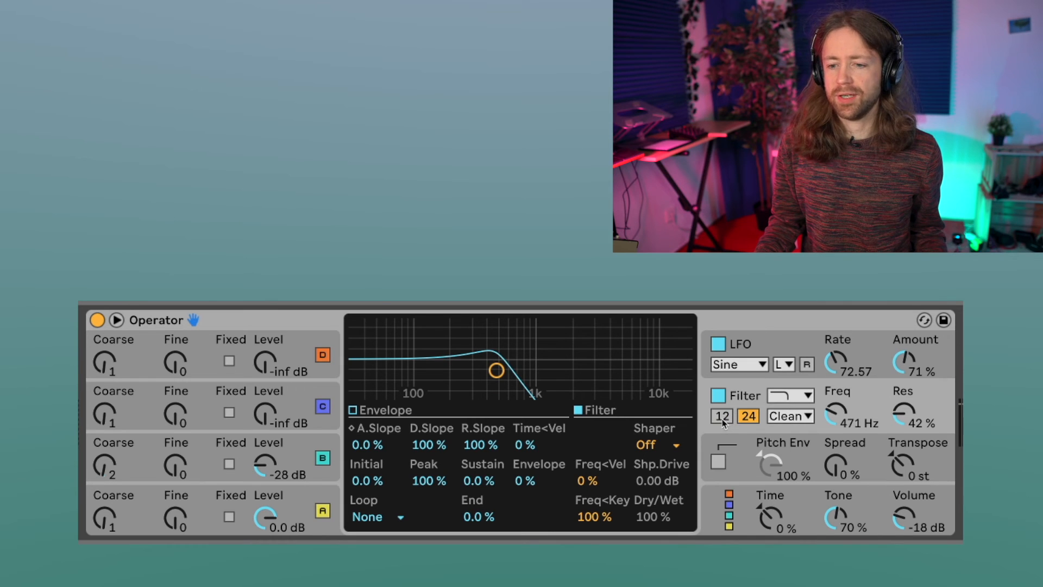
- Compare the filter's 12 and 24 dB slopes at 298 Hz, ending on 12 with the resonance at 27 %
left_click(723, 419)
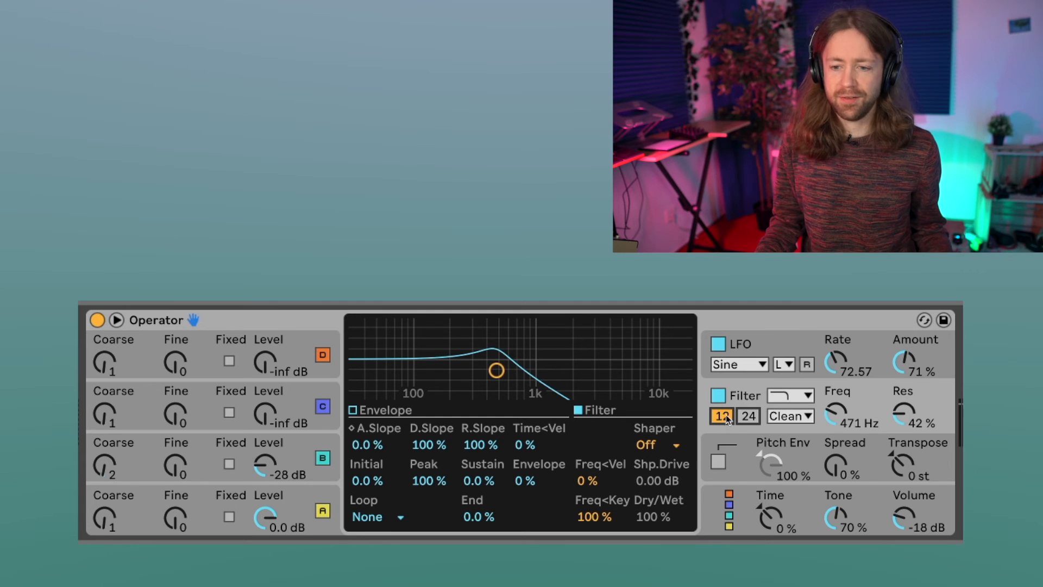
left_click_drag(843, 419, 843, 430)
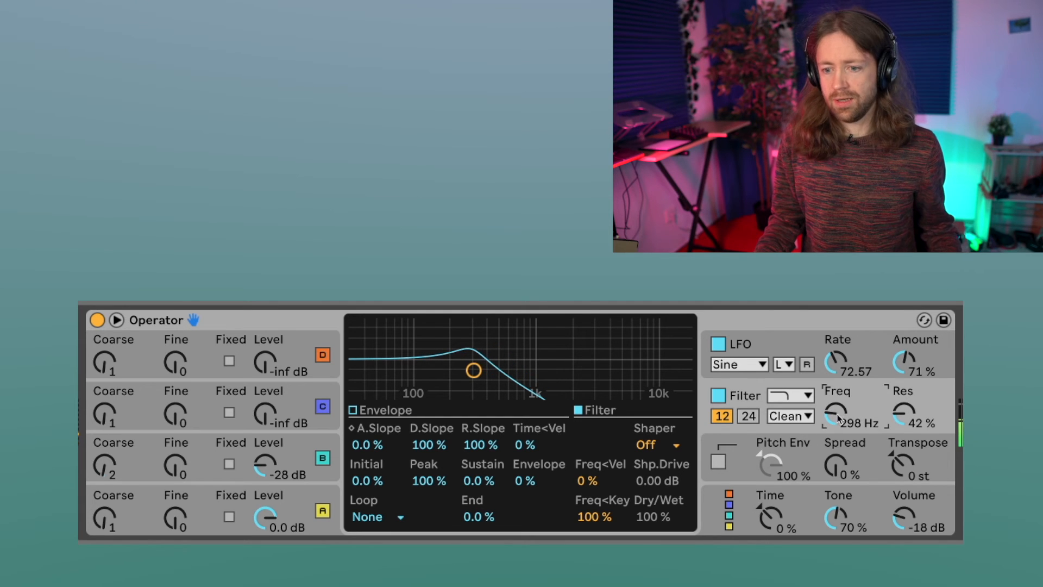
left_click(750, 420)
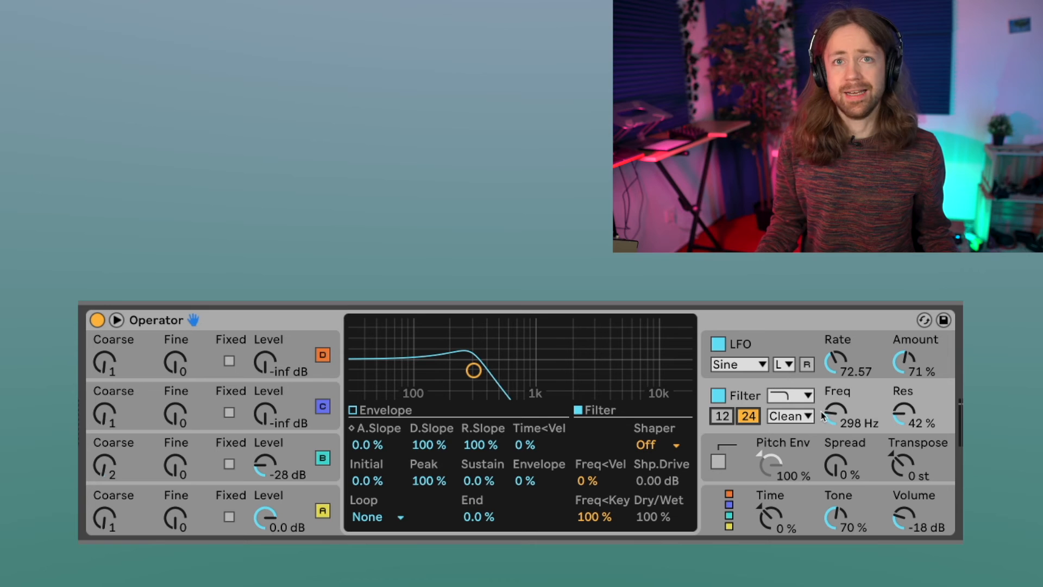
left_click(722, 417)
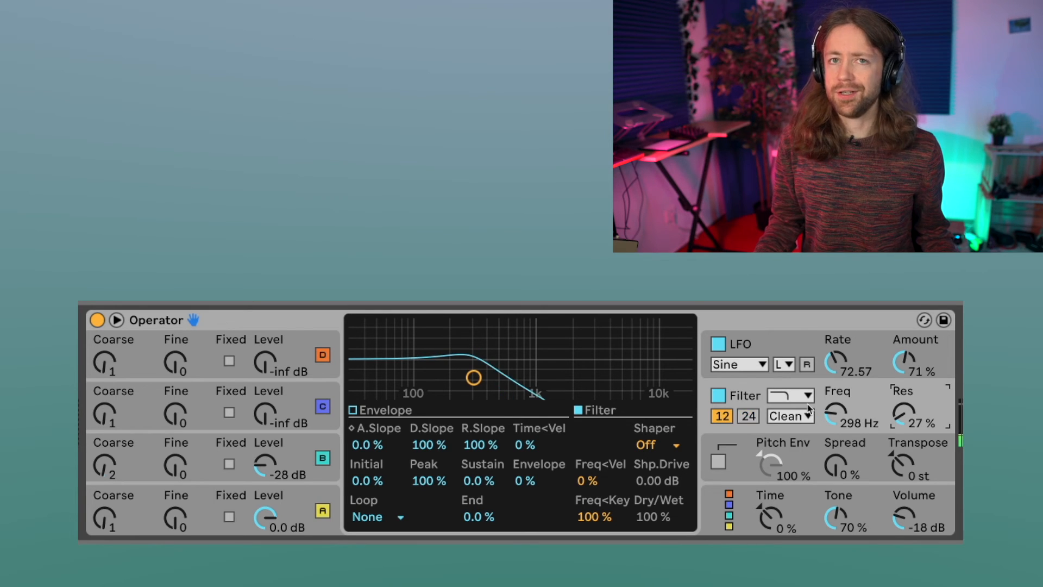
- Switch the filter circuit to PRD with 24.0 dB filter drive and raise the frequency to 524 Hz
left_click(795, 422)
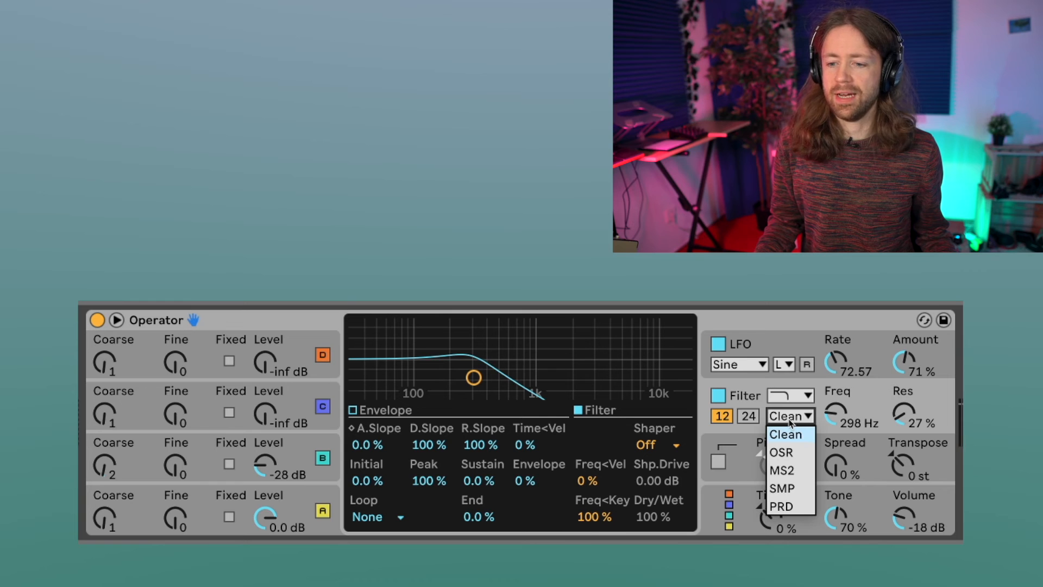
left_click(791, 507)
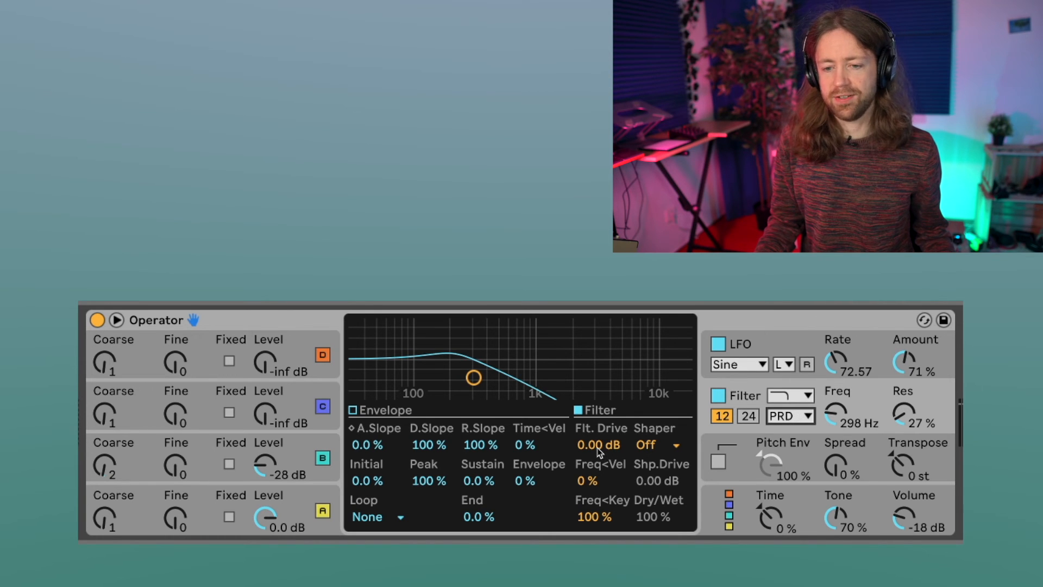
left_click_drag(599, 451, 599, 435)
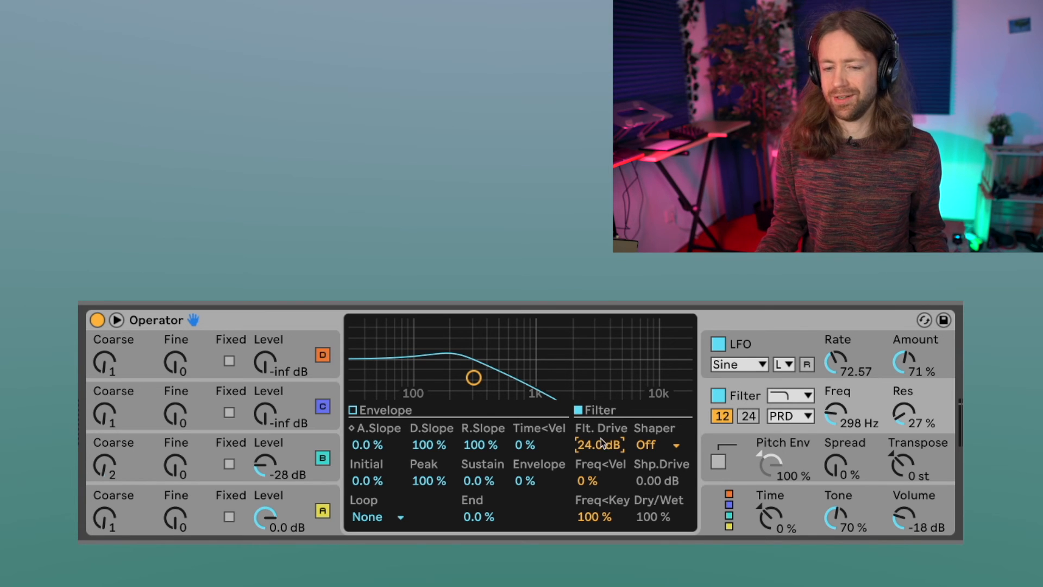
left_click_drag(837, 414, 837, 393)
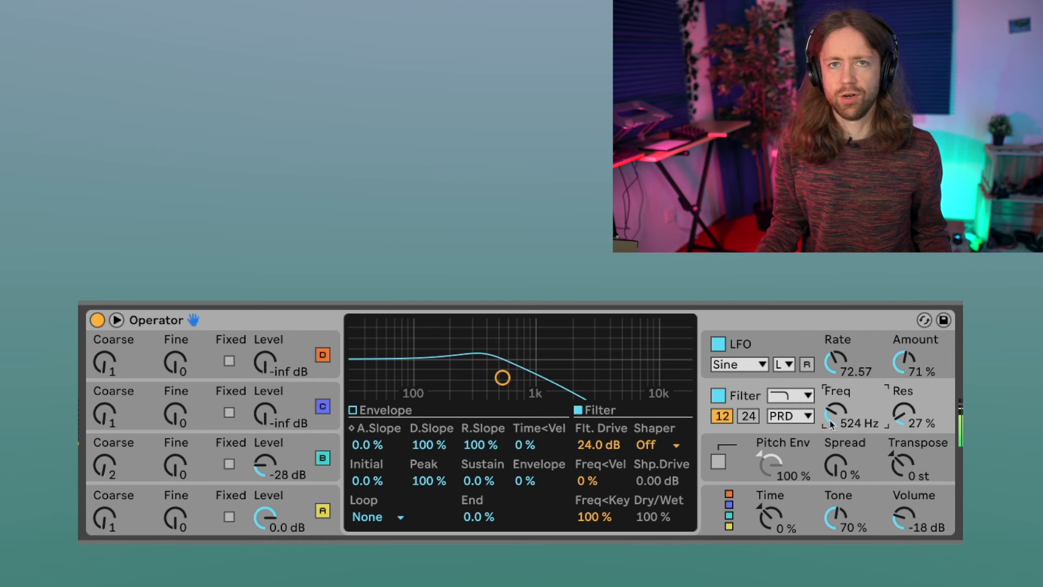
- Compare the filter's Shaper set to Soft and Off, then set it to Hard
left_click(656, 448)
left_click(659, 481)
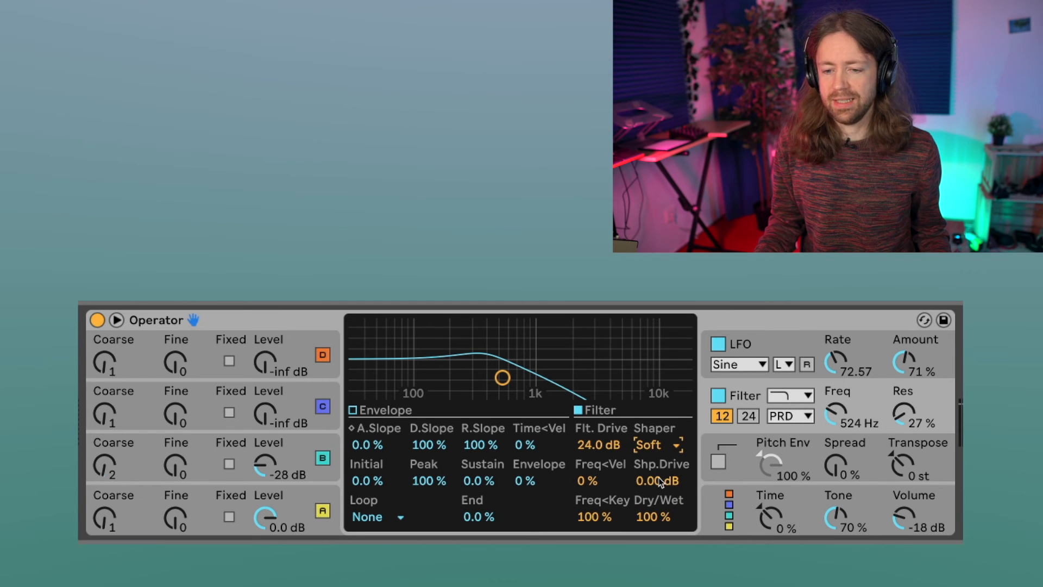
left_click(668, 449)
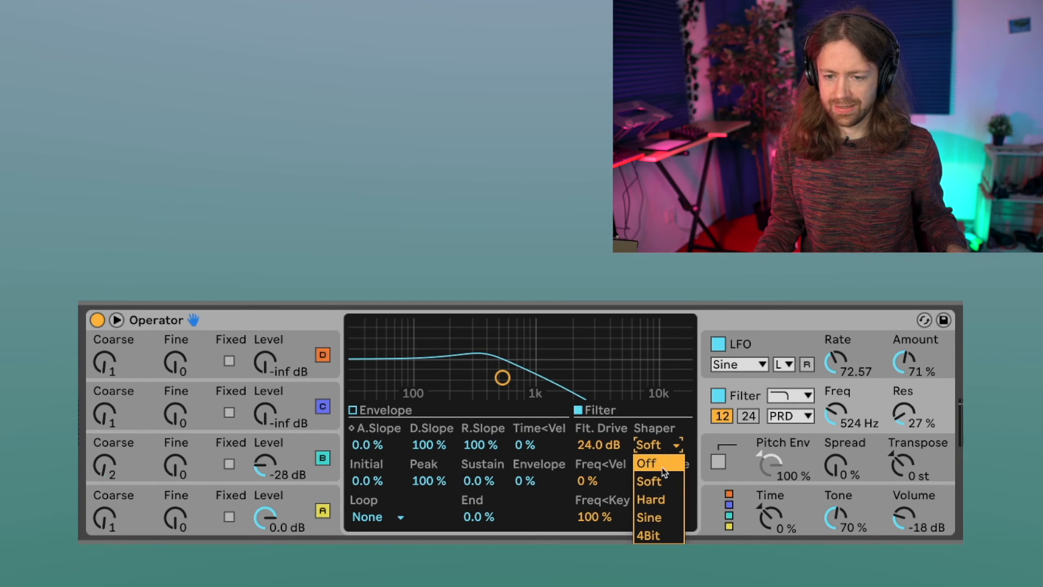
left_click(665, 449)
left_click(665, 449)
left_click(665, 463)
left_click(667, 449)
left_click(659, 481)
left_click(667, 446)
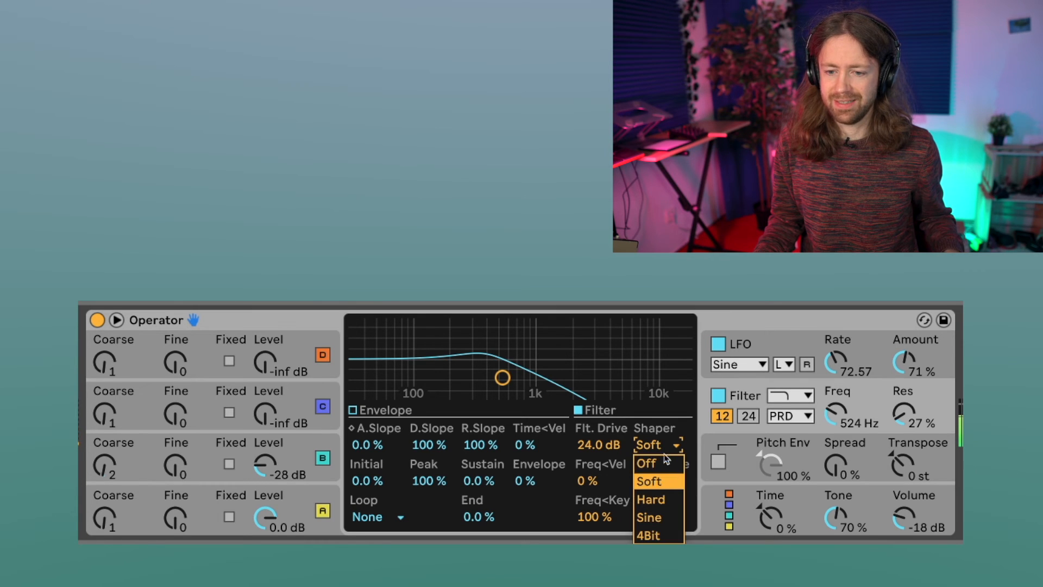
left_click(659, 499)
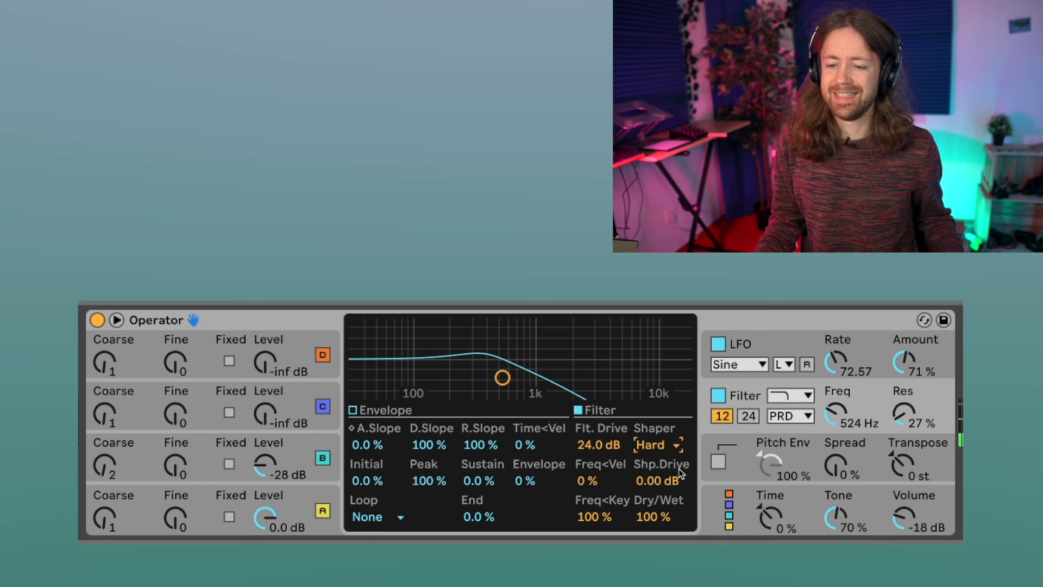
- Lower the master Volume to -31 dB and raise the filter's Shp.Drive to 12.0 dB
left_click_drag(898, 524, 898, 538)
left_click(875, 469)
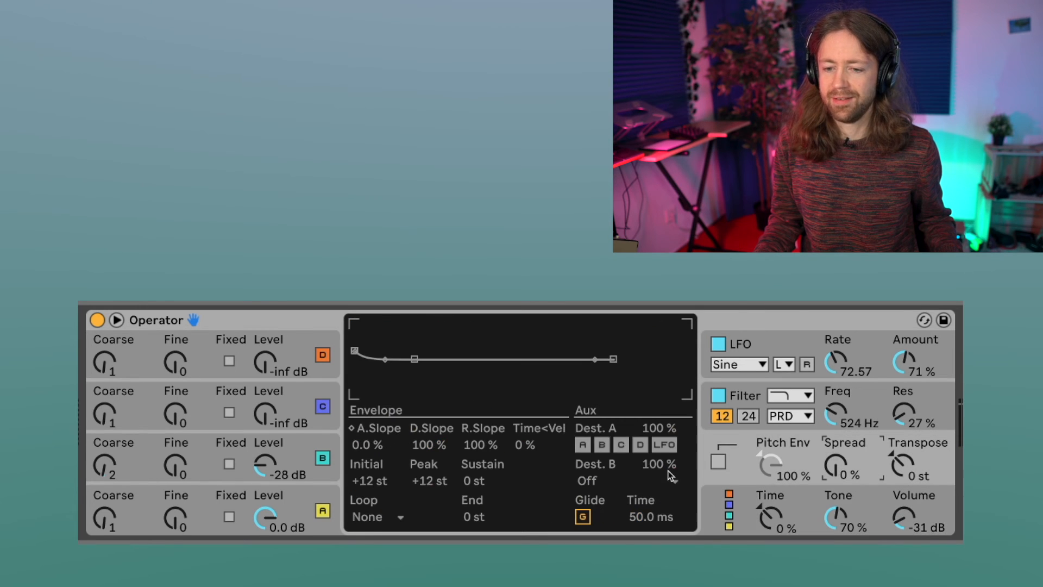
left_click(757, 404)
left_click_drag(657, 480, 657, 446)
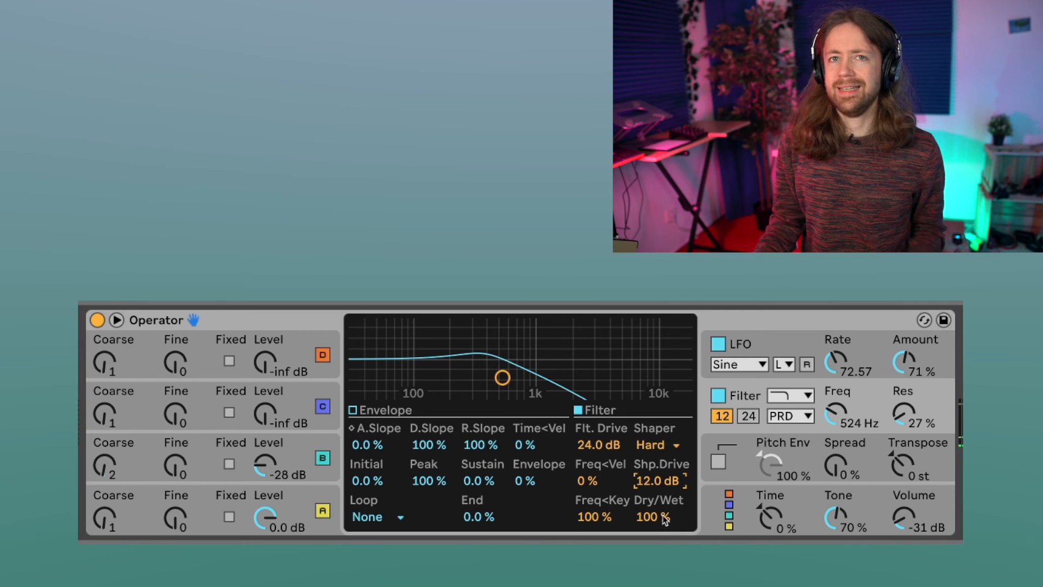
- Reset the filter's Shp.Drive to 0.00 dB with the Shaper off, and raise the master Volume to -15 dB
double_click(666, 479)
left_click(654, 447)
left_click(652, 462)
left_click_drag(902, 519, 903, 480)
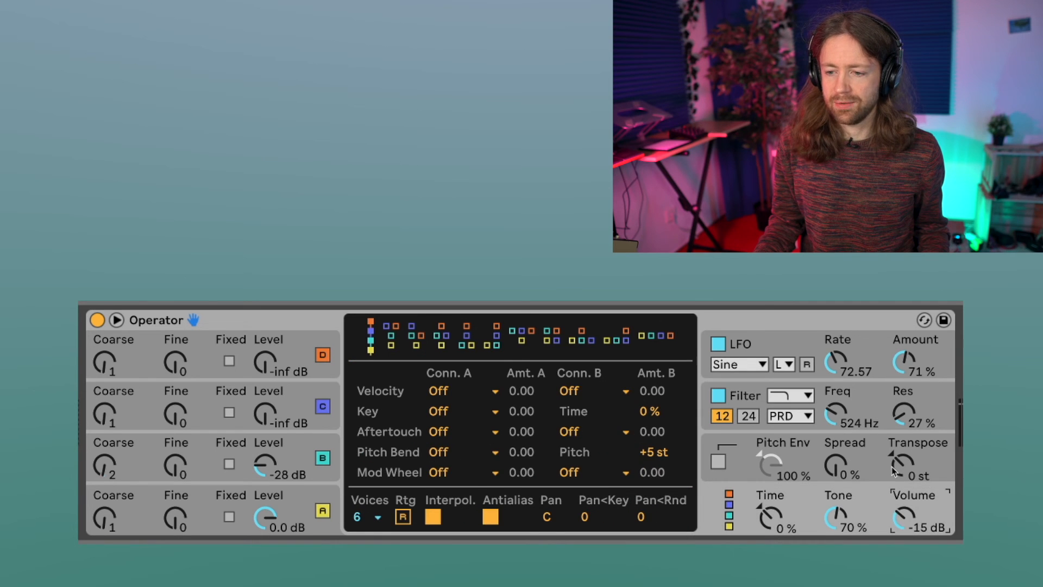
- Try the filter's Freq<Vel at 100 % and reset it to 0 %
left_click(881, 429)
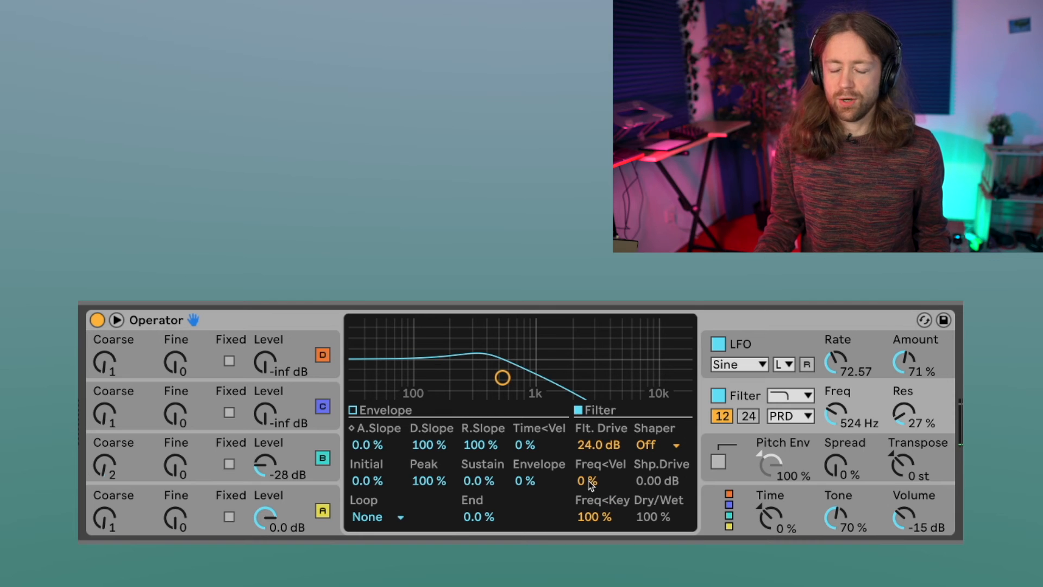
left_click_drag(590, 481, 589, 446)
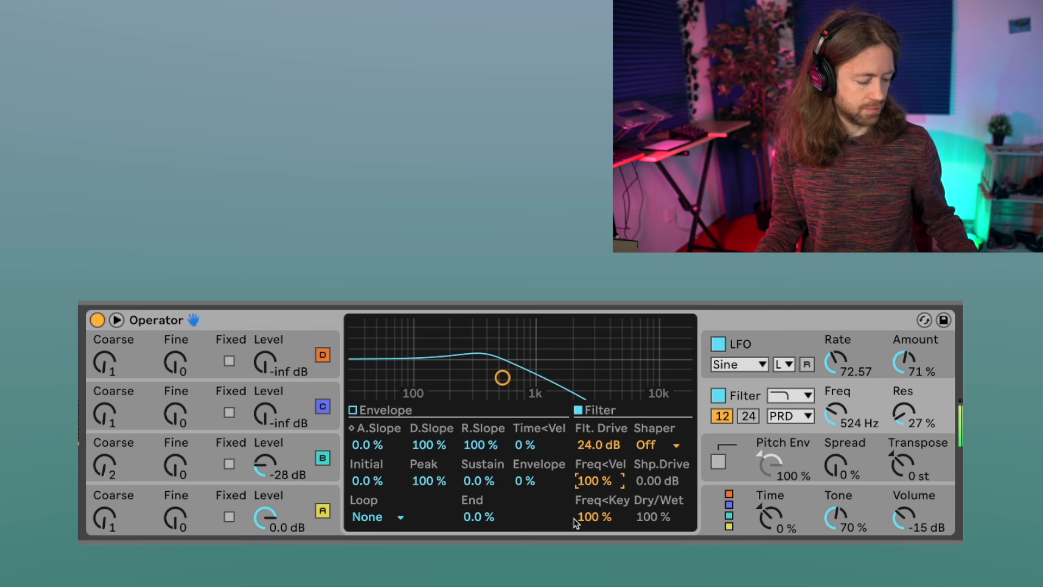
double_click(591, 482)
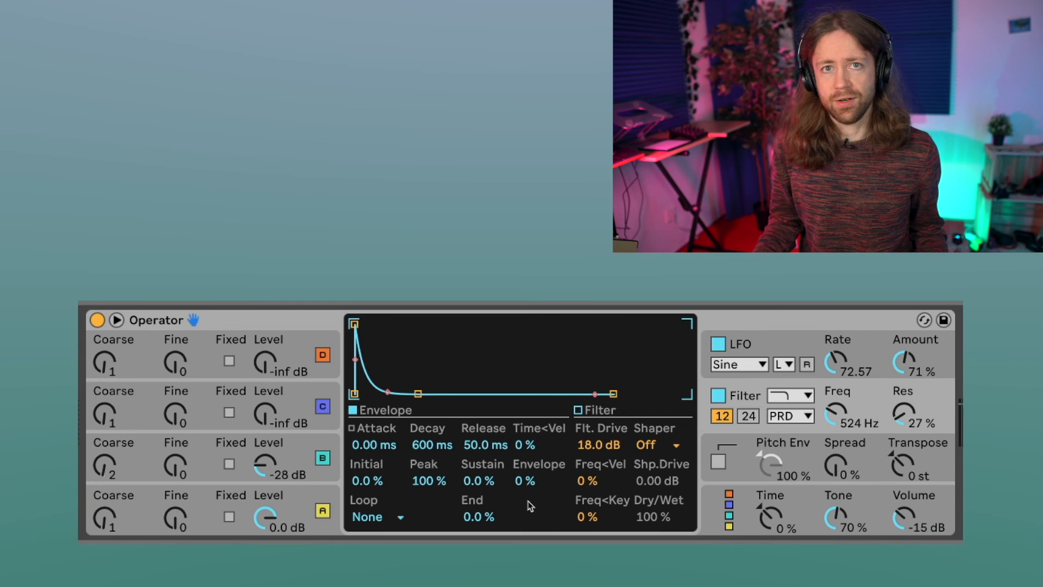
- Raise the filter's Envelope amount to 100 % and lower the filter frequency to 170 Hz
left_click_drag(526, 481, 525, 466)
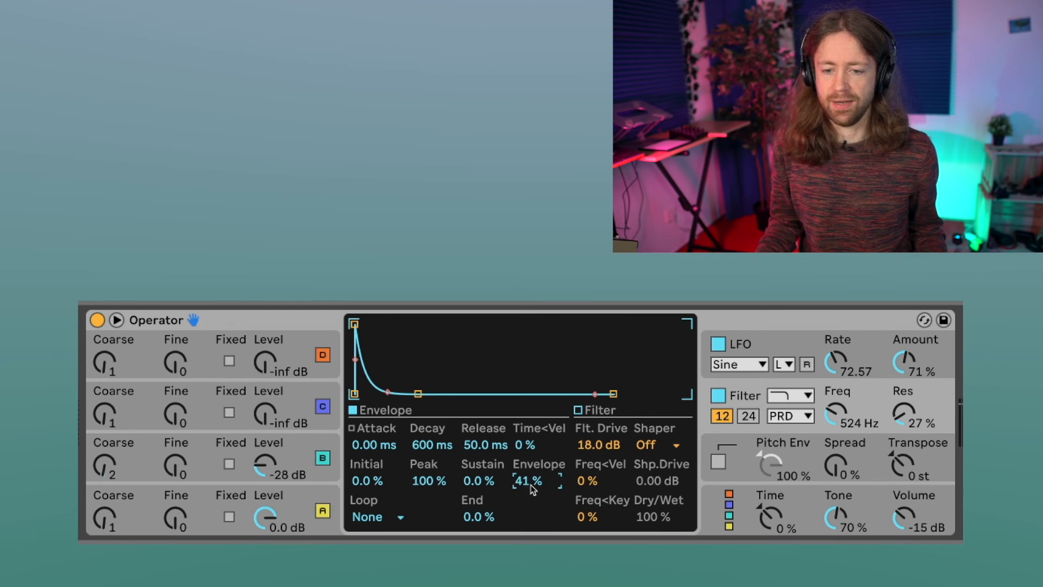
left_click_drag(531, 481, 532, 467)
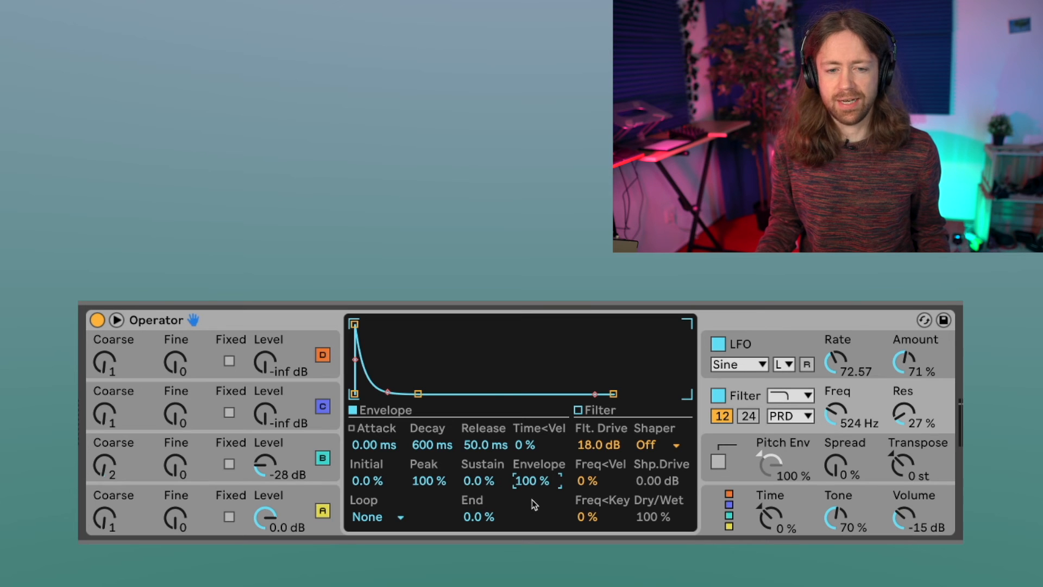
left_click_drag(847, 411, 843, 418)
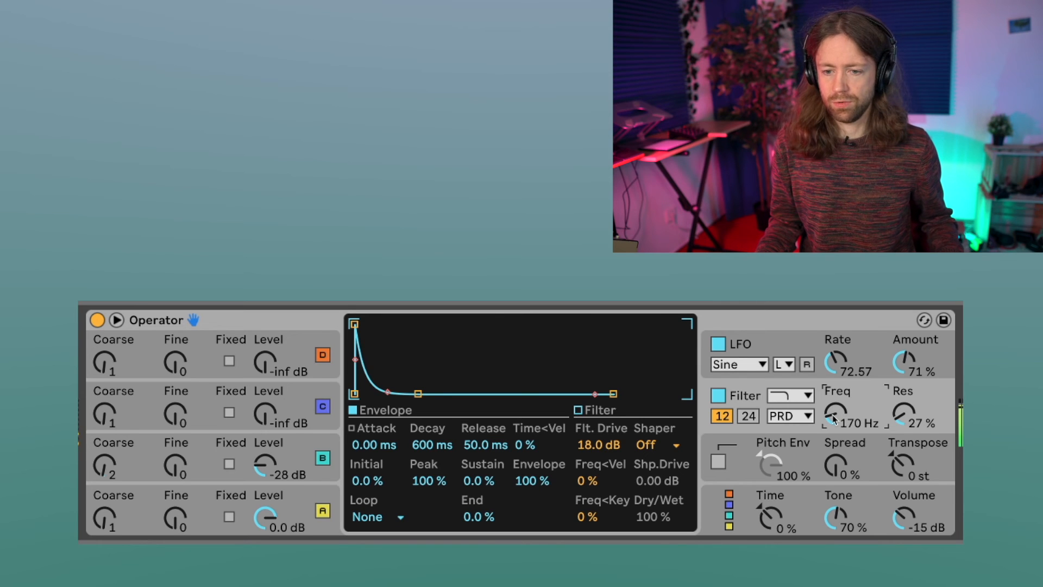
- Set the filter envelope's decay to 2.49 s, its Envelope amount to 75 % and its attack to 2.41 ms
left_click_drag(434, 444, 434, 425)
left_click_drag(532, 481, 533, 494)
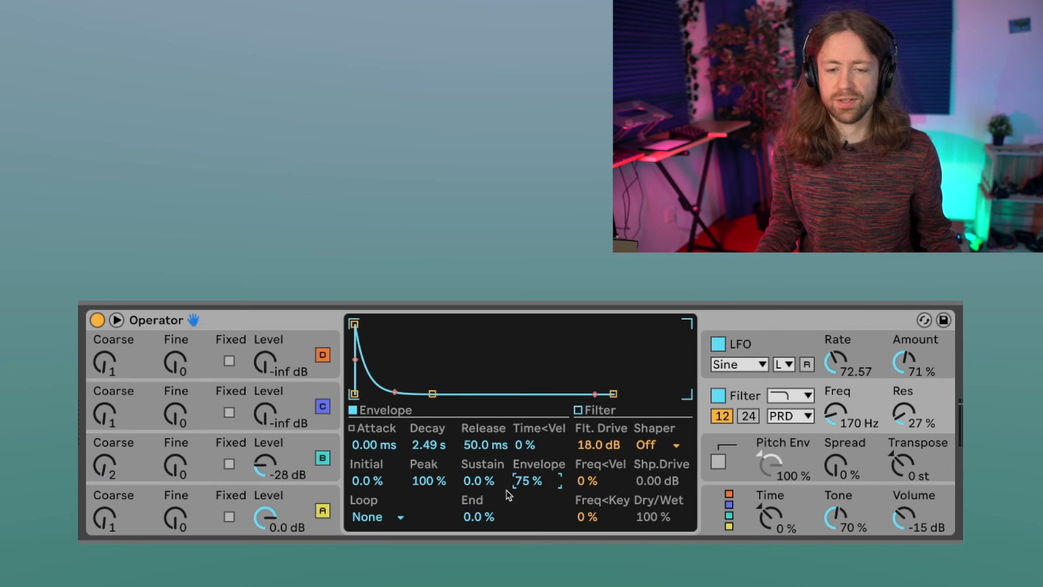
left_click(352, 428)
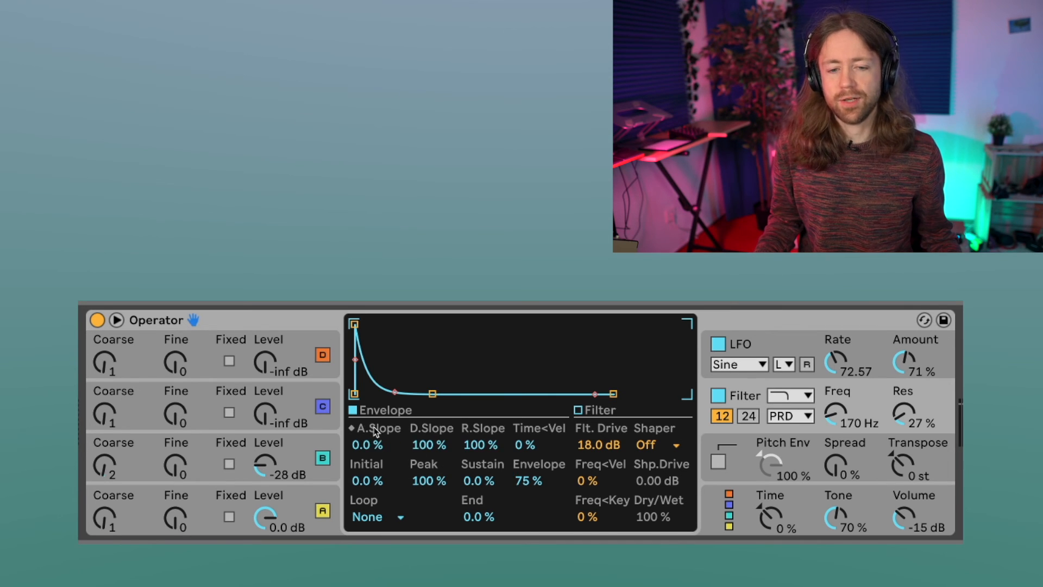
left_click_drag(359, 332, 385, 328)
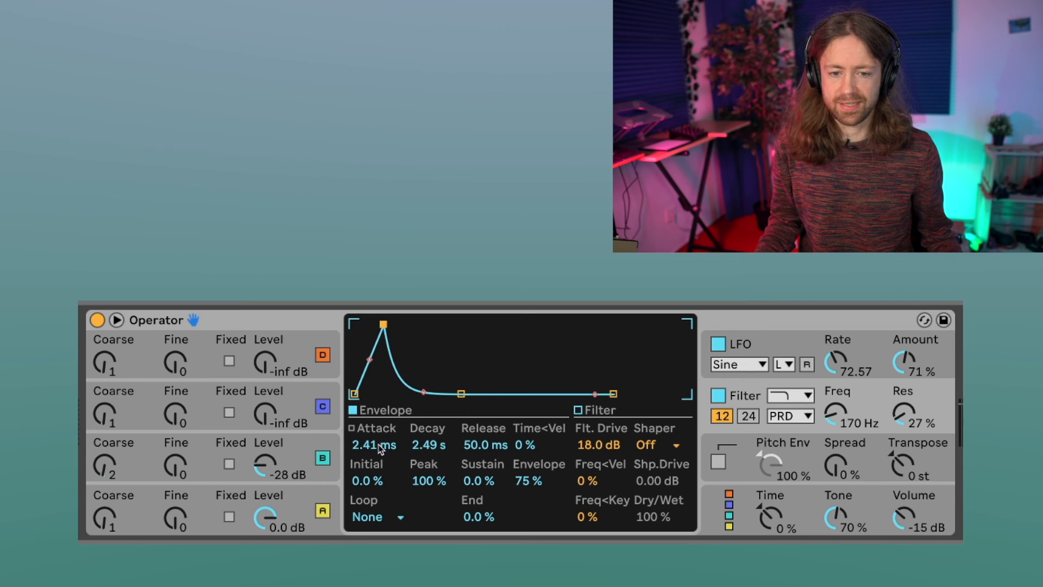
- Bend the filter envelope's curves with an attack slope of -19 % and a decay slope of -27 %
left_click(351, 428)
left_click_drag(362, 444, 424, 513)
left_click(424, 445)
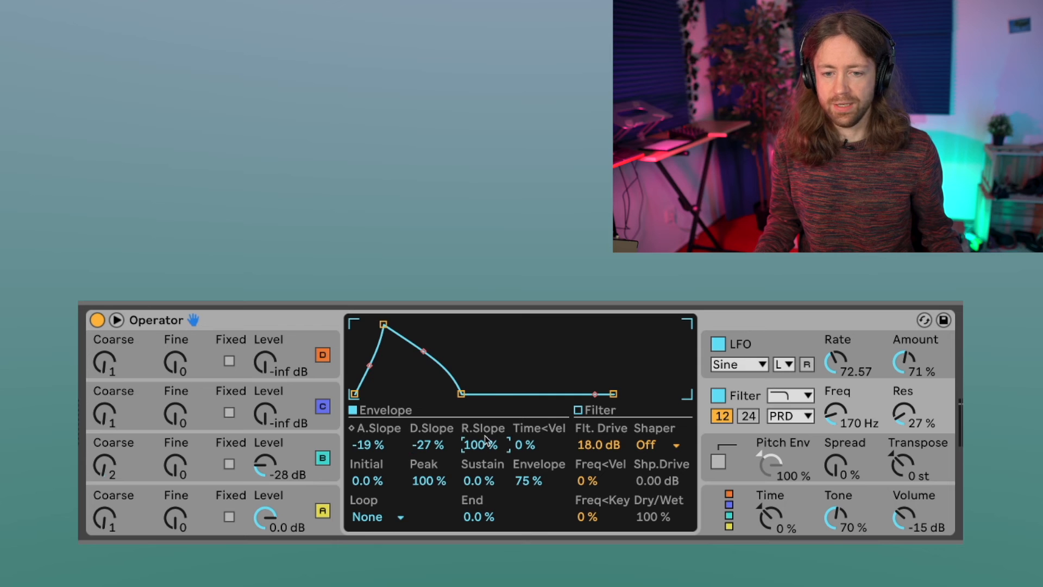
- Set the filter envelope's sustain to 52 % and try out its Peak, Initial and End levels
left_click_drag(473, 481, 480, 517)
mouse_move(441, 481)
left_mouse_down()
mouse_move(441, 507)
mouse_move(441, 482)
left_mouse_up()
left_click_drag(372, 476, 372, 476)
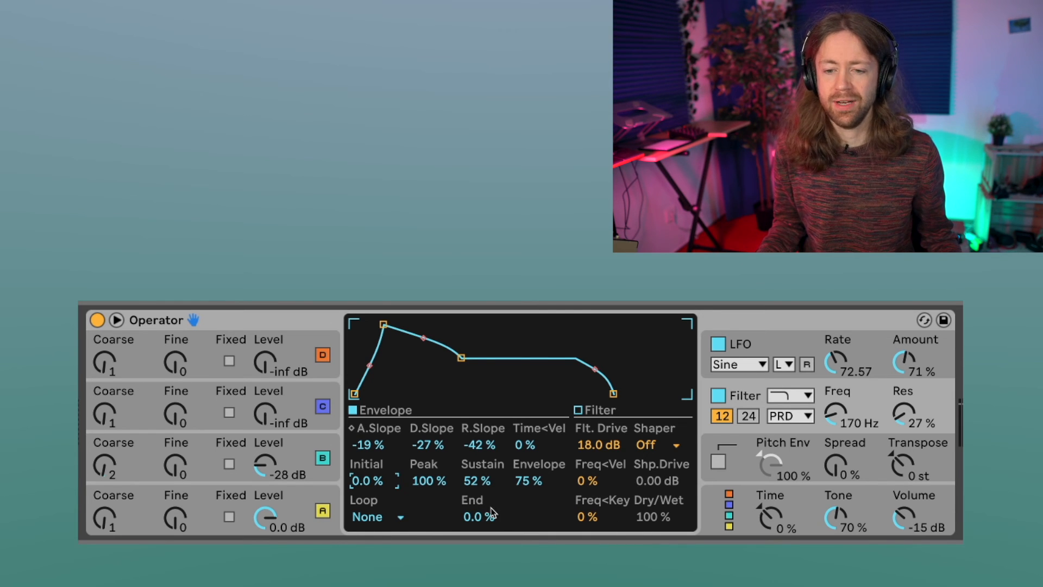
left_click_drag(491, 510, 490, 470)
left_click_drag(491, 512, 490, 472)
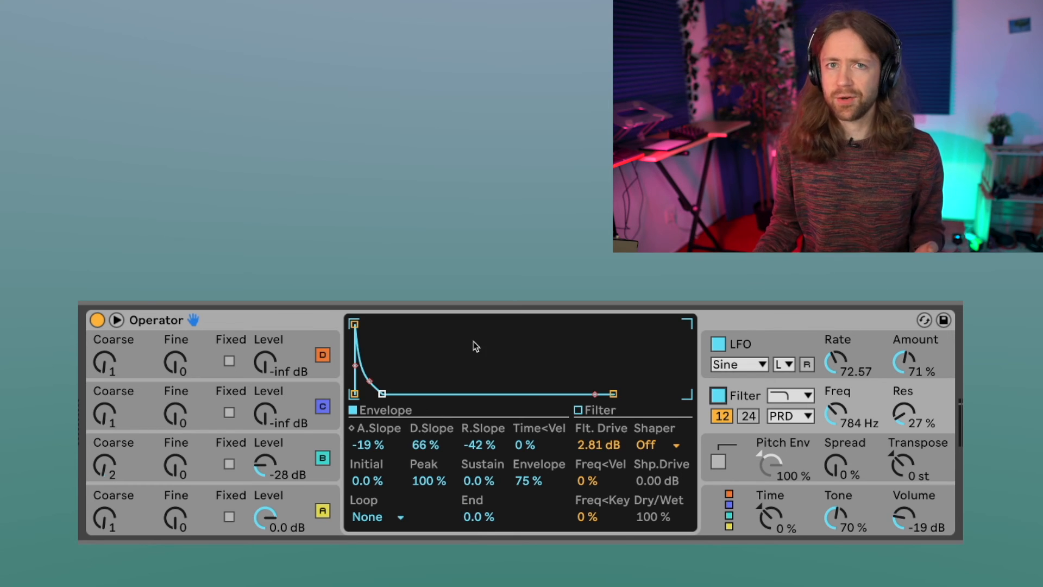
- Lengthen the filter envelope's attack to 2.10 s and raise its Envelope amount to 90 %
left_click_drag(354, 324, 444, 324)
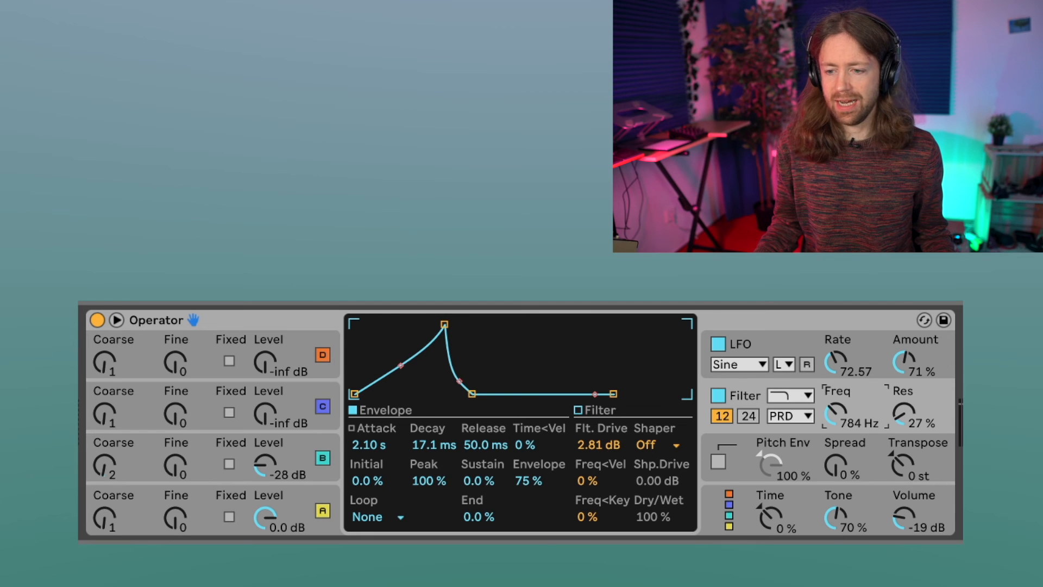
left_click_drag(528, 481, 528, 473)
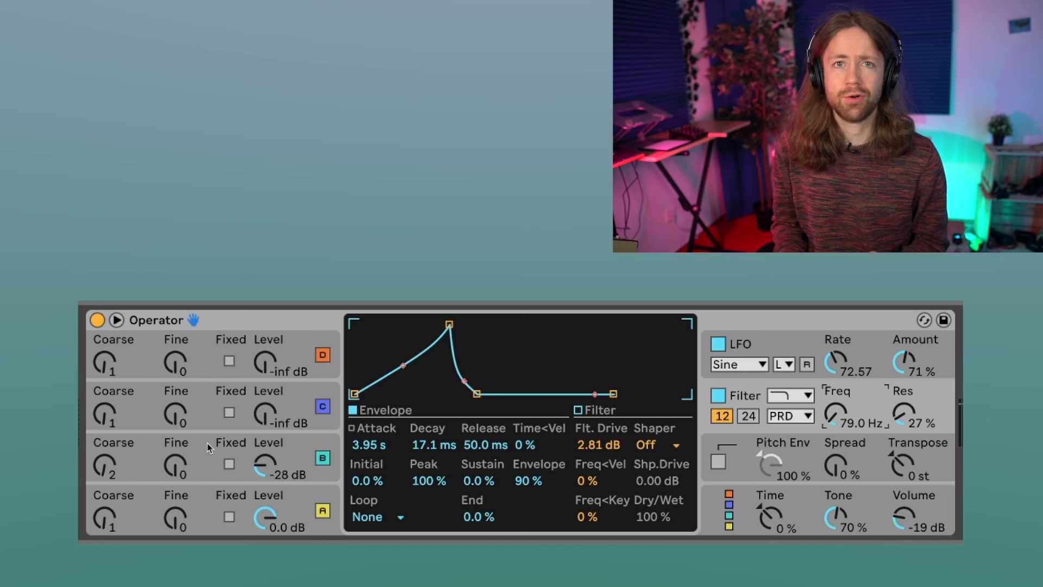
- Turn on the pitch envelope and give it a +48 st peak with a 22.1 ms decay
left_click(734, 465)
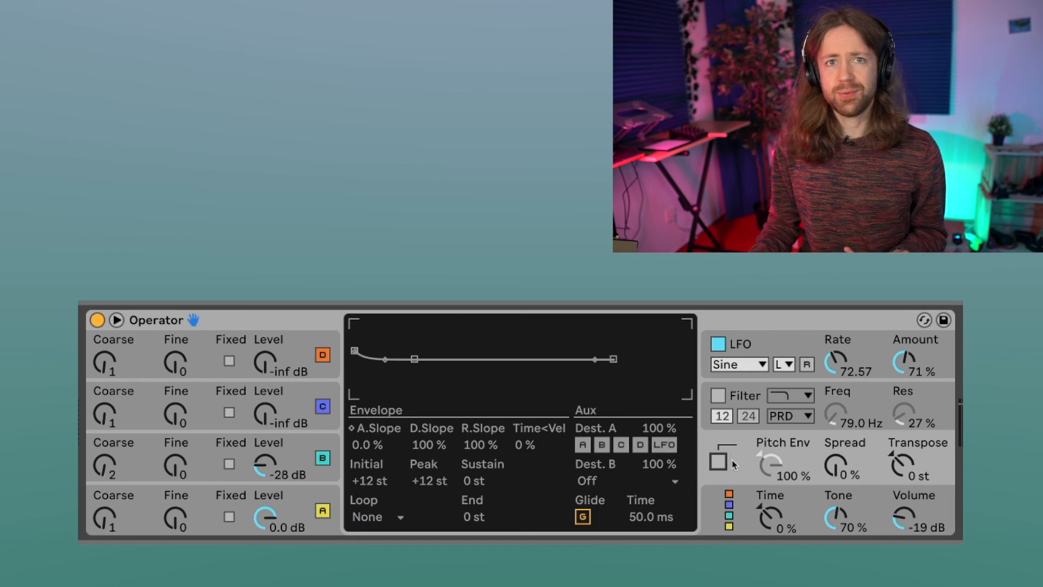
left_click(719, 462)
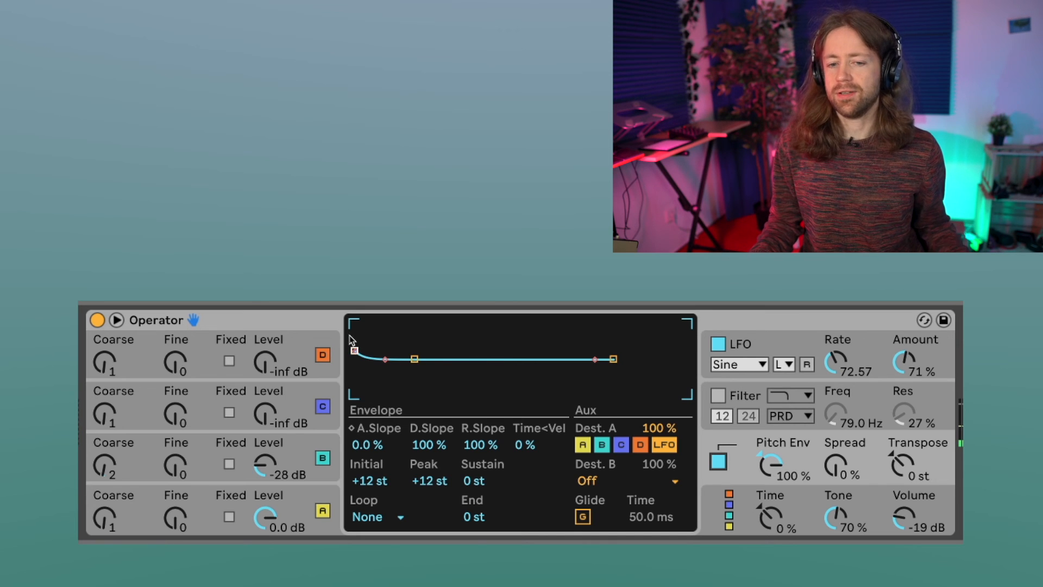
left_click_drag(354, 350, 354, 324)
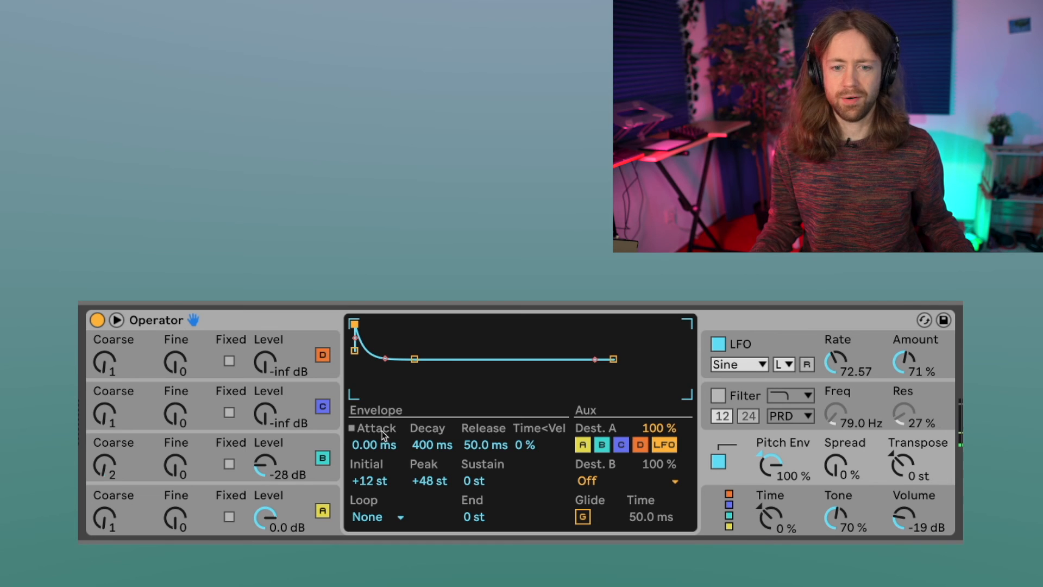
mouse_move(425, 477)
left_mouse_down()
mouse_move(430, 462)
mouse_move(430, 473)
left_mouse_up()
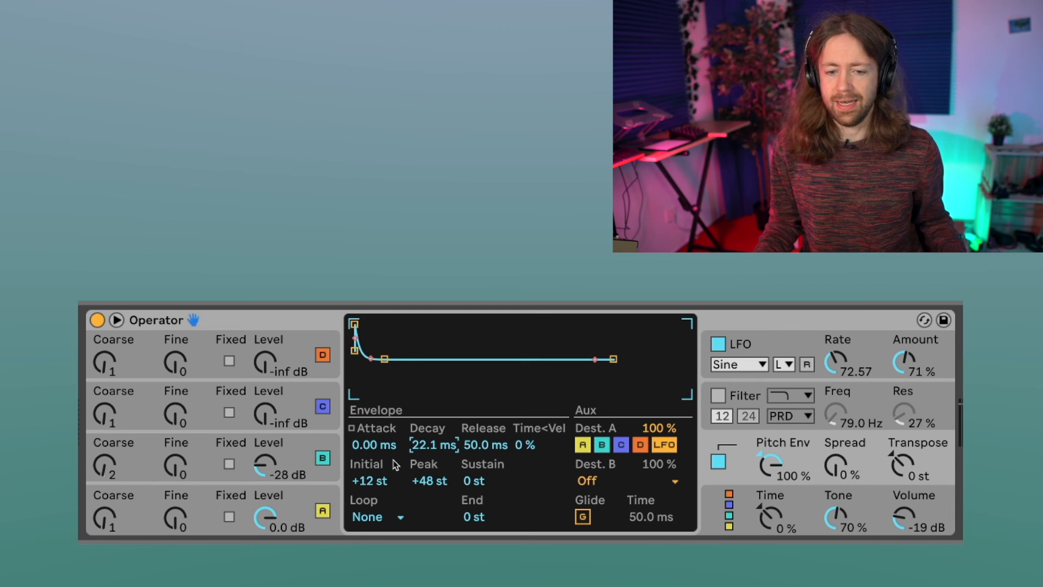
- Try the pitch envelope's Loop mode on Beat and return it to None
left_click(386, 523)
left_click(368, 463)
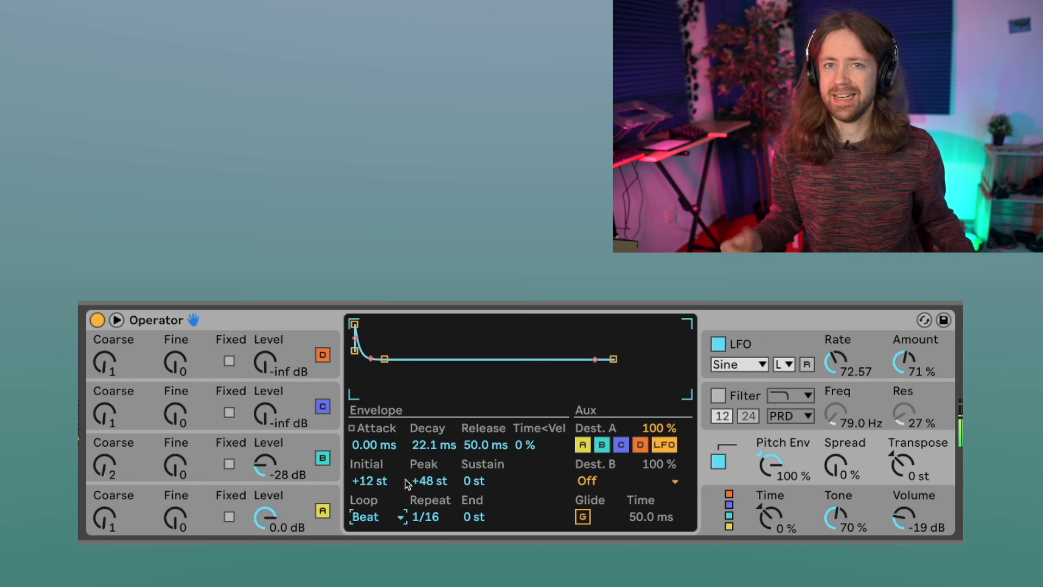
left_click(375, 519)
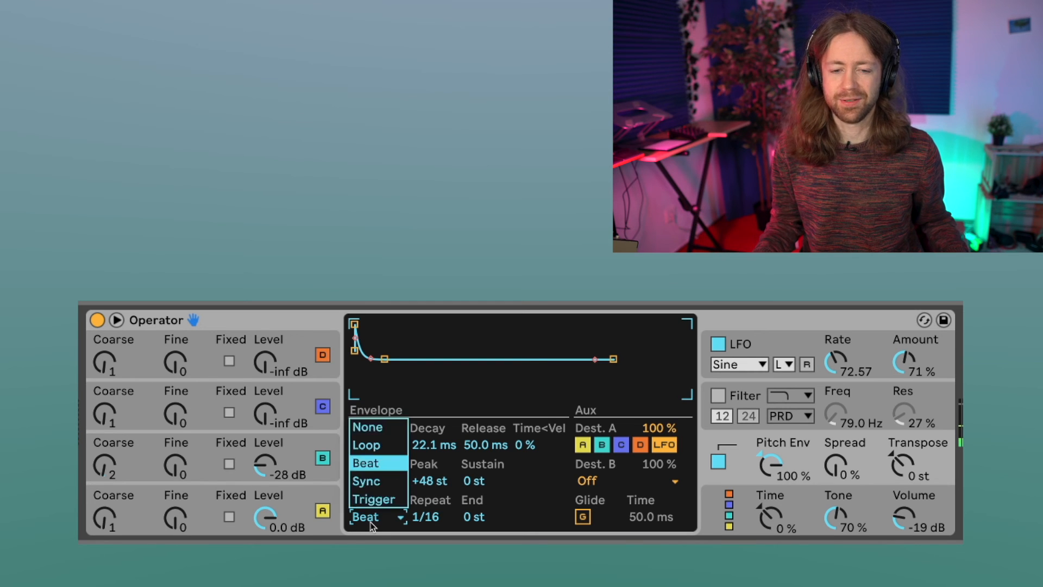
left_click(372, 428)
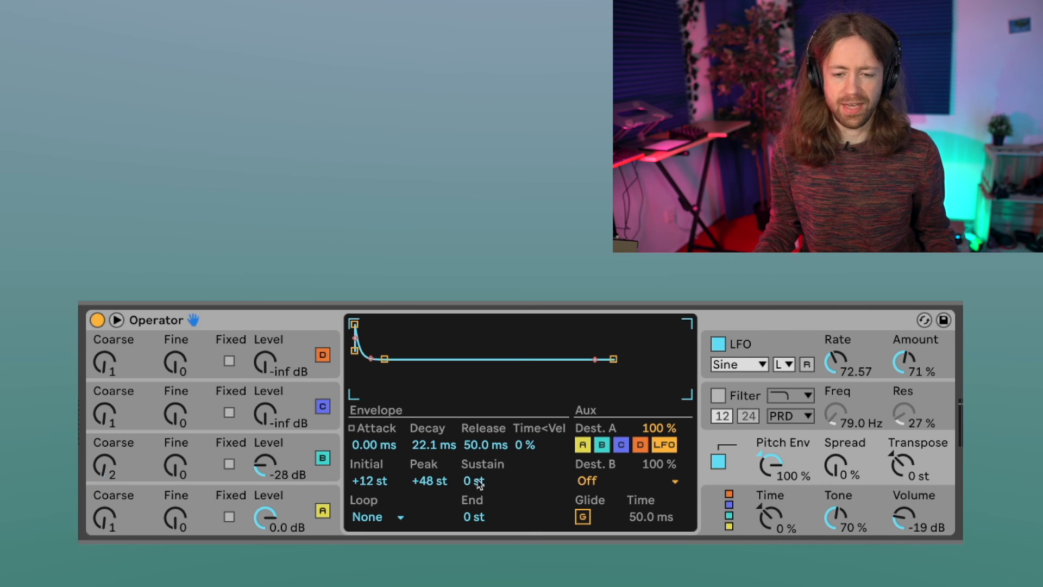
- Try the pitch envelope with Sustain at -48 st and its End level pulled down to the minimum
left_click_drag(476, 483, 476, 509)
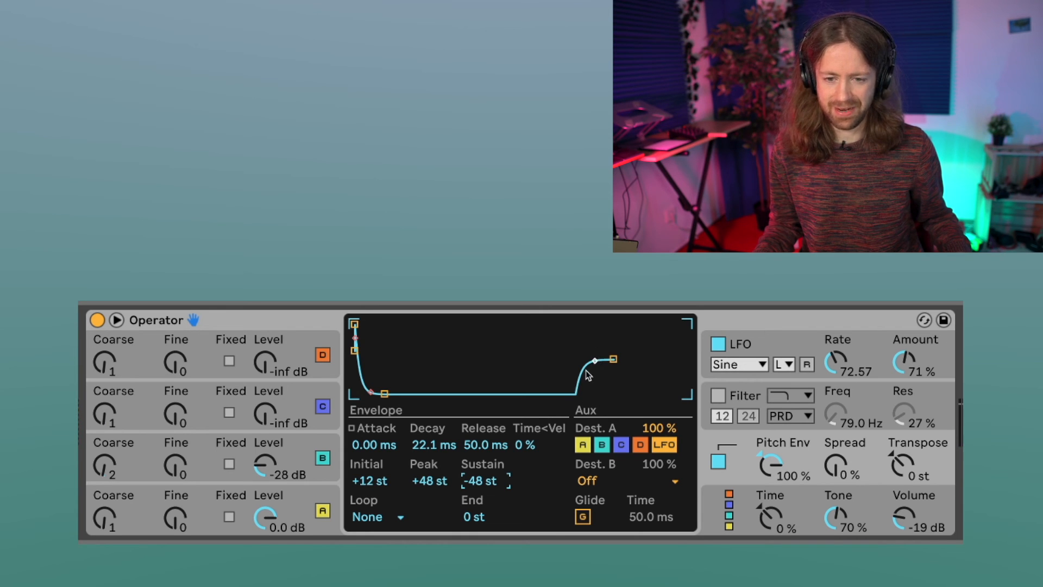
left_click_drag(612, 359, 617, 393)
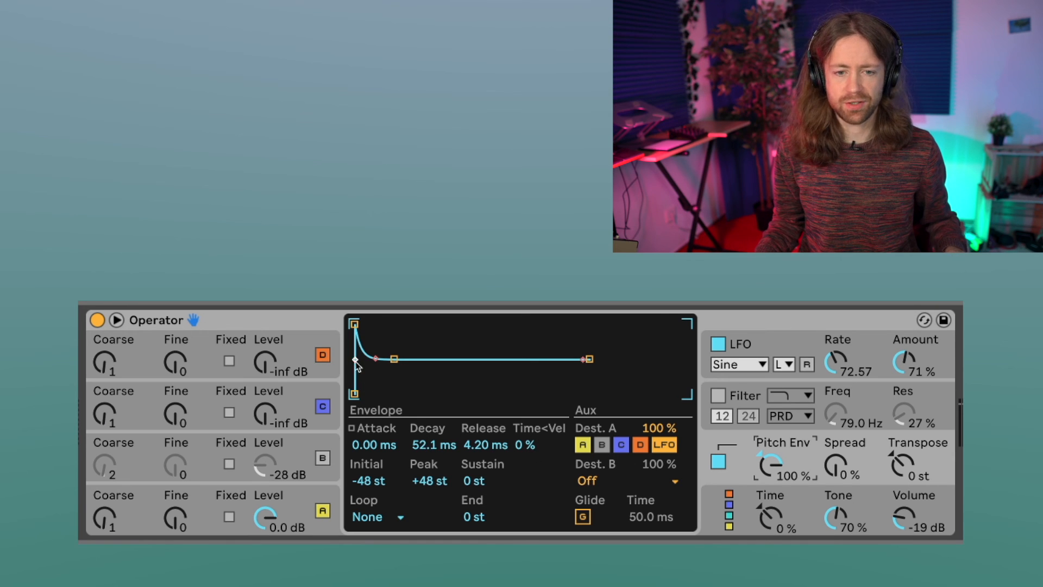
- Check oscillator A's envelope settings and turn off the LFO
left_click(210, 498)
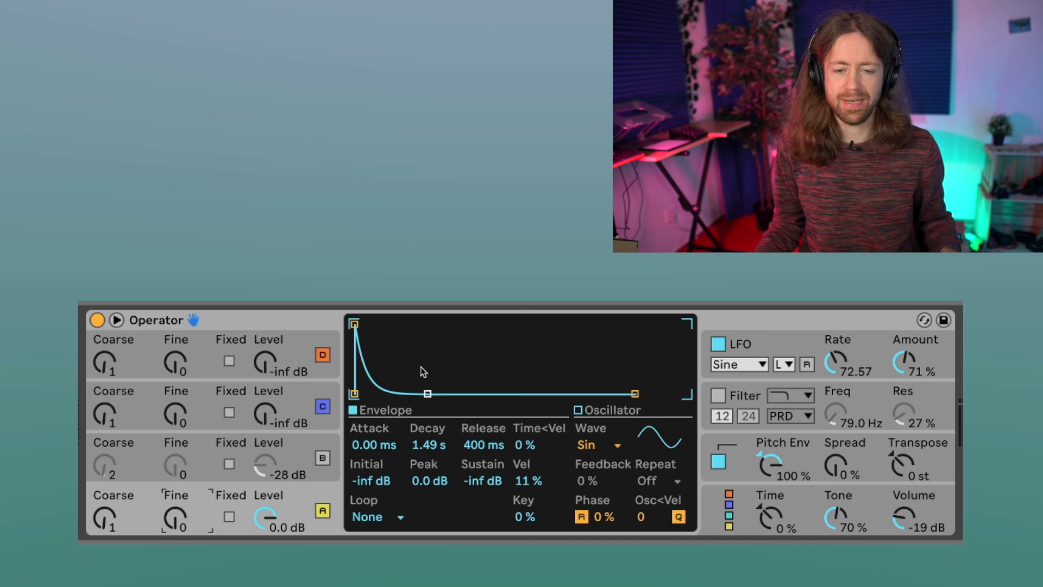
left_click(718, 343)
- Lengthen the pitch envelope's attack to 1.08 s and its decay to 1.31 s
left_click(747, 451)
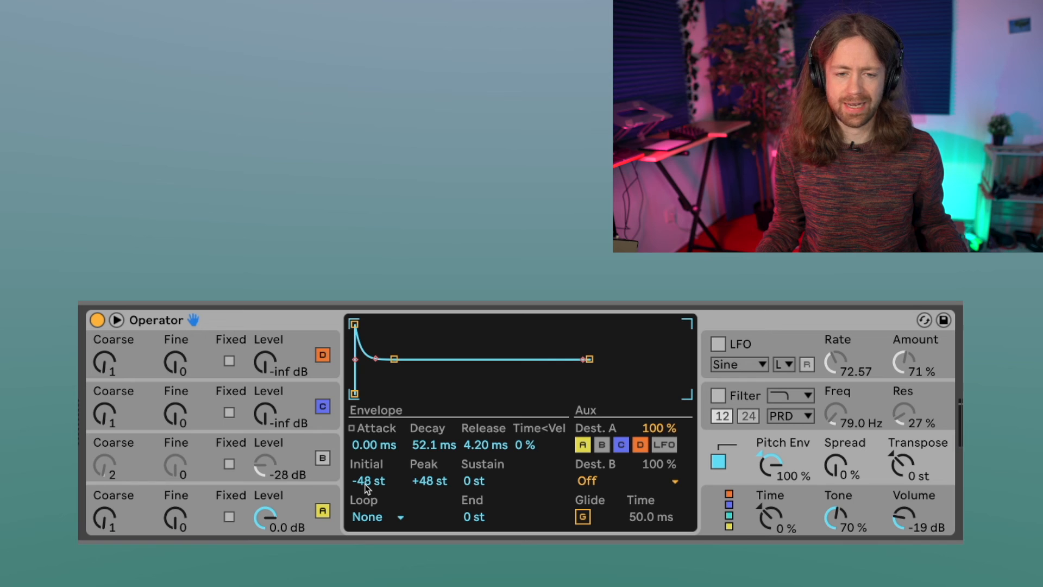
left_click_drag(354, 324, 384, 324)
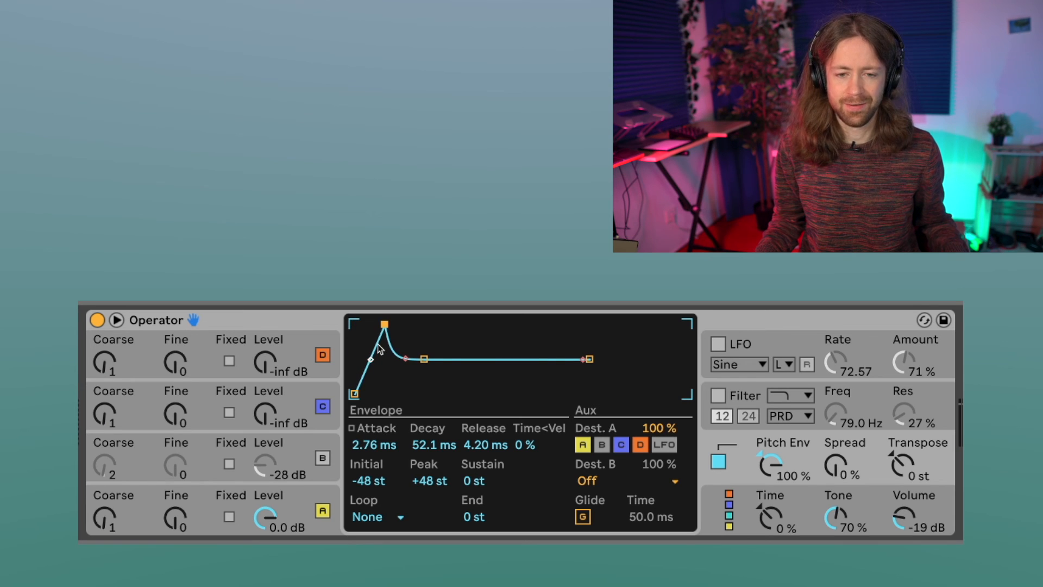
left_click_drag(384, 324, 405, 324)
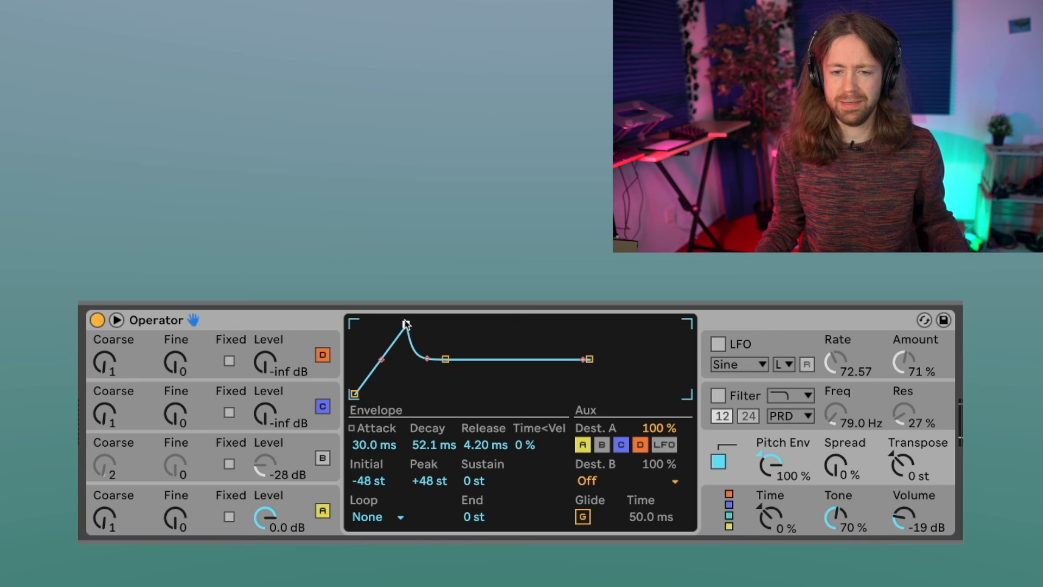
left_click_drag(445, 359, 478, 359)
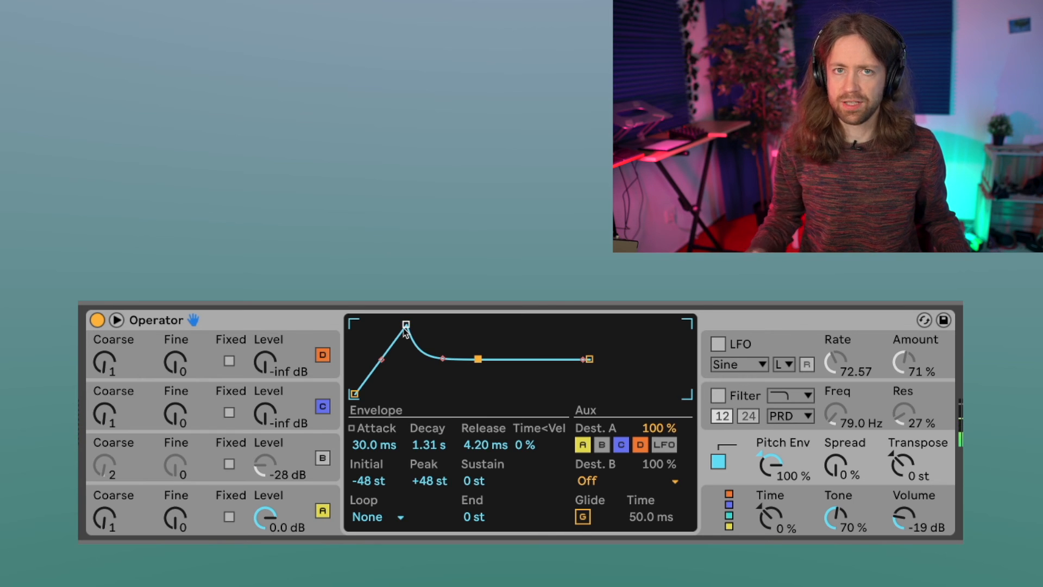
left_click_drag(406, 324, 434, 330)
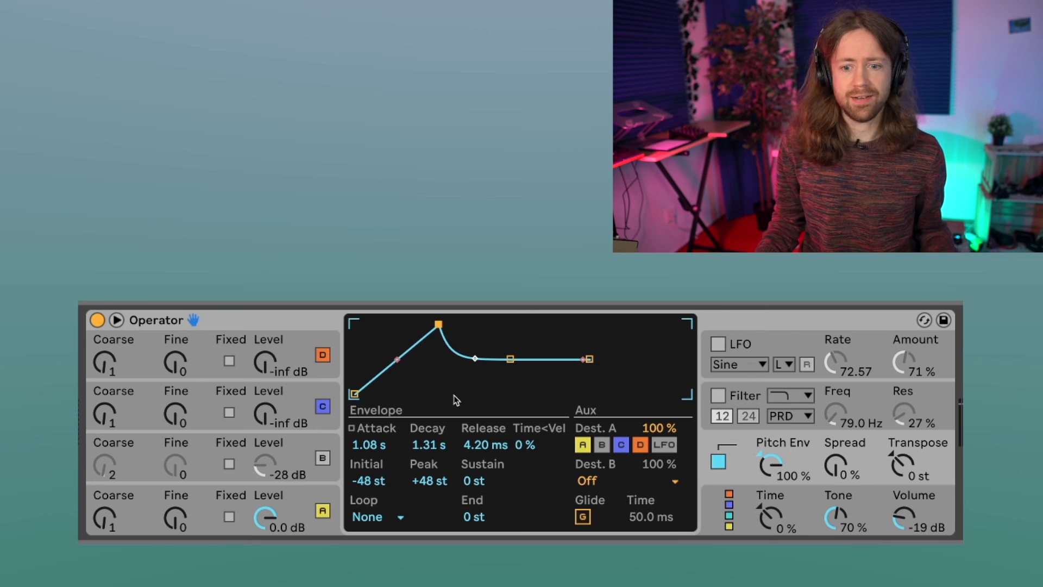
- Remove oscillators A, C and D from the pitch envelope's Dest. A and look at the Dest. B options
left_click(583, 444)
left_click(621, 444)
left_click(640, 445)
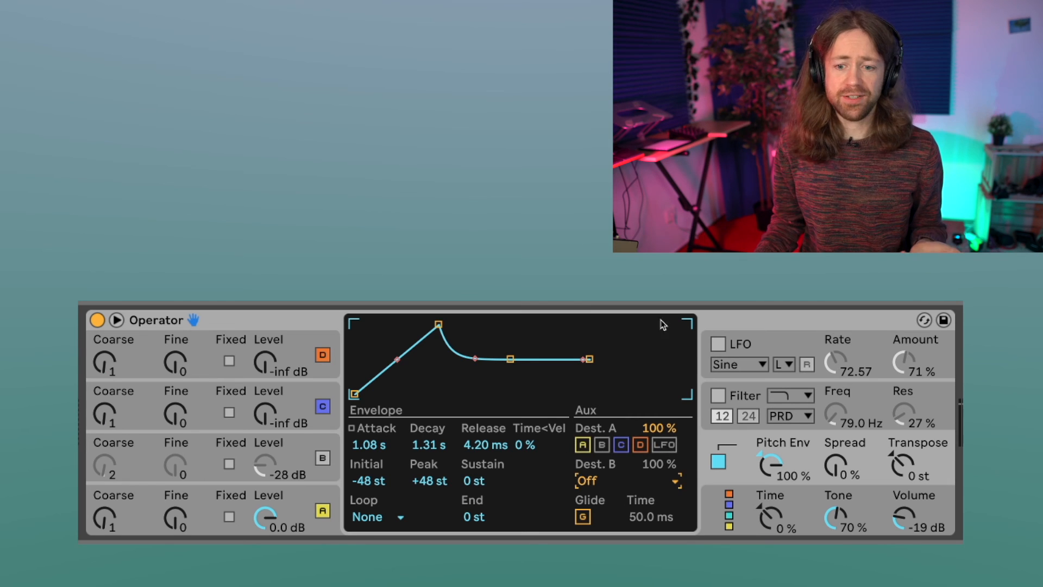
left_click(659, 480)
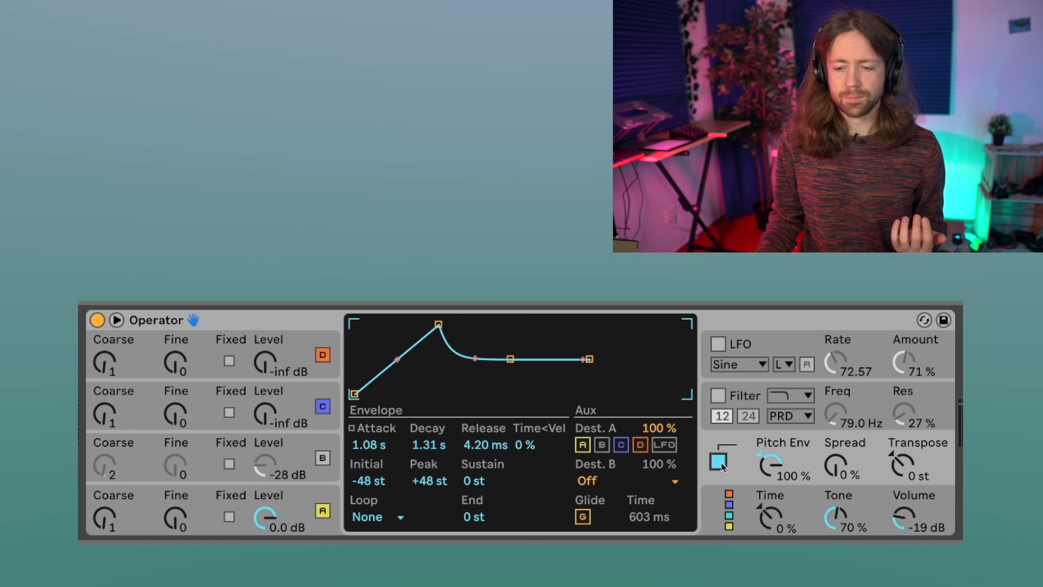
- Turn off the pitch envelope and turn on Glide, comparing glide times of 89.1 ms and 851 ms and ending on 851 ms
left_click(722, 466)
left_click(582, 516)
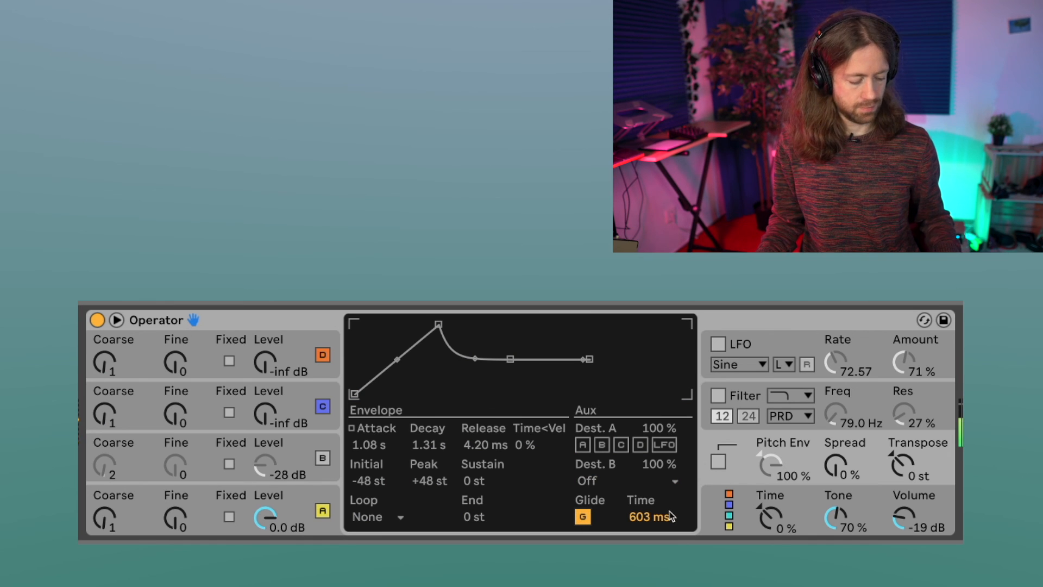
left_click_drag(660, 515, 660, 562)
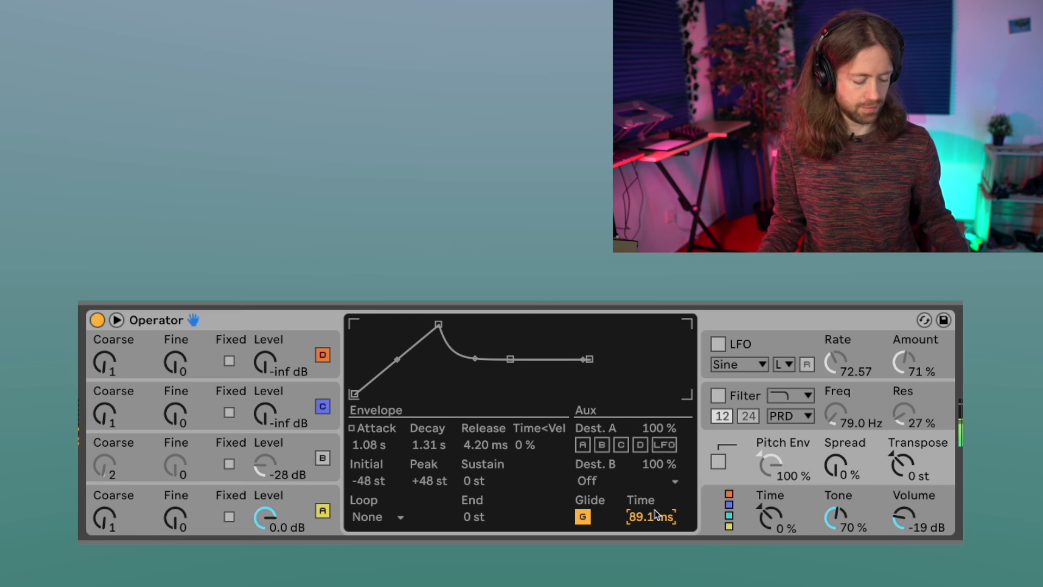
mouse_move(664, 515)
left_mouse_down()
mouse_move(664, 484)
mouse_move(662, 526)
left_mouse_up()
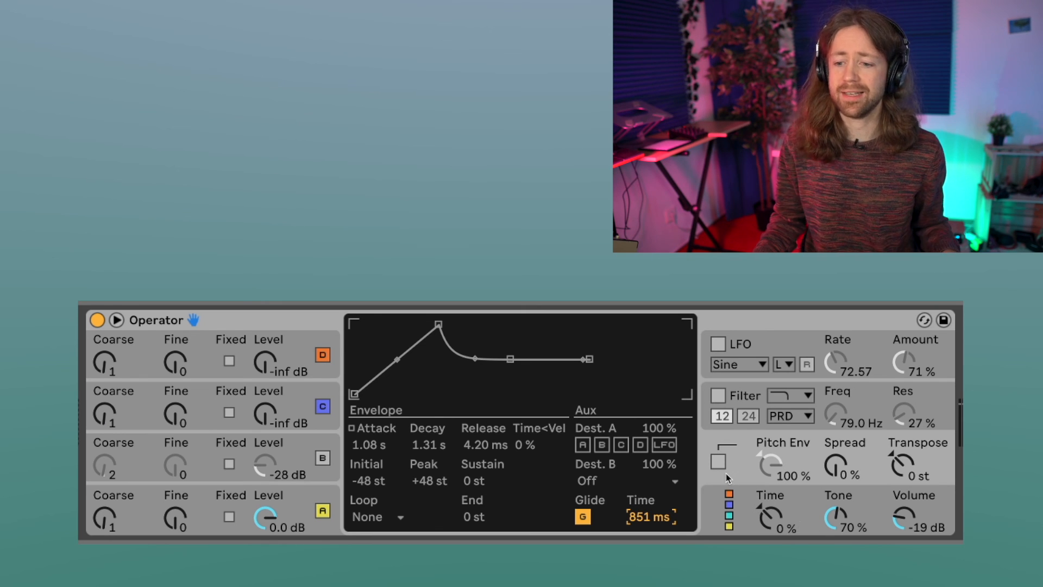
- Turn off Glide and try Spread at 66 %, 54 % and 35 % before resetting it to 0 %
left_click(582, 517)
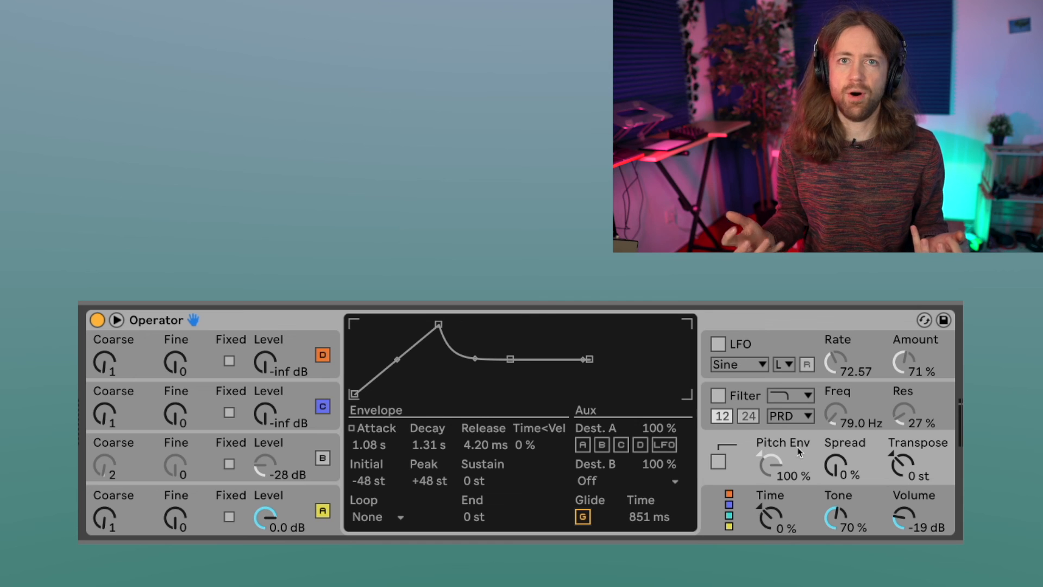
left_click_drag(836, 436, 836, 402)
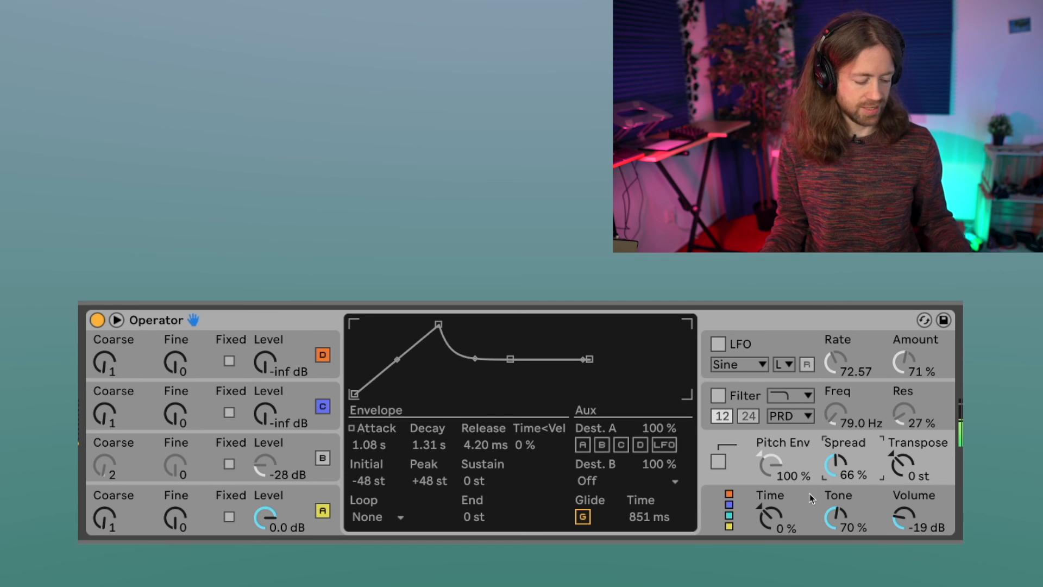
left_click_drag(837, 461, 836, 467)
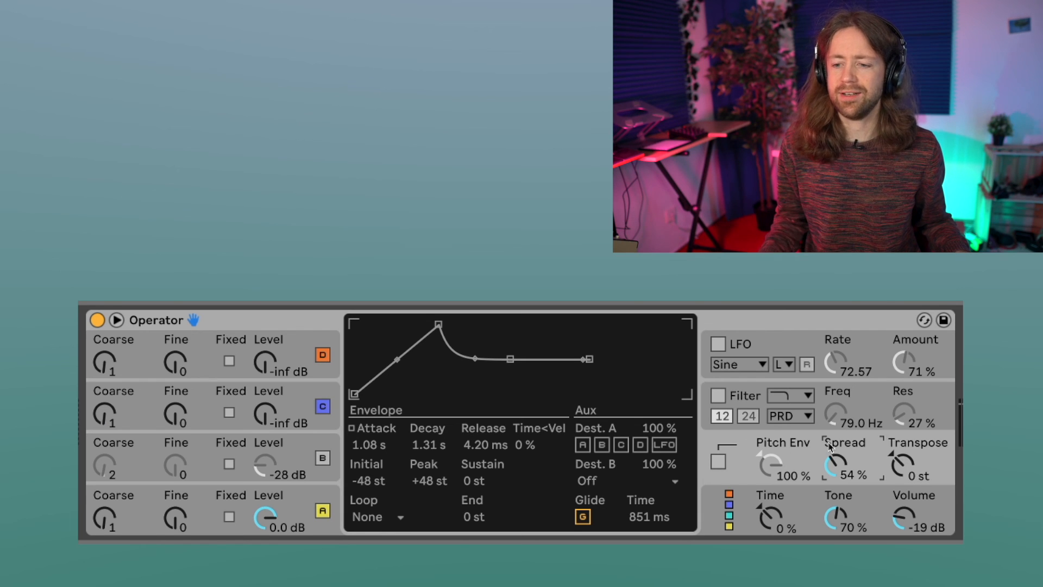
left_click_drag(846, 468, 846, 482)
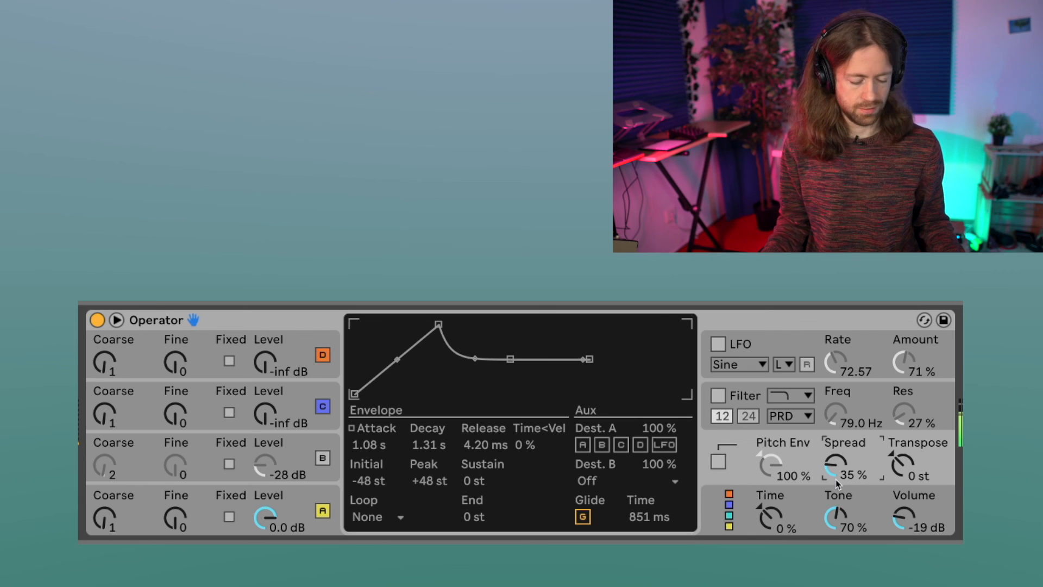
double_click(836, 476)
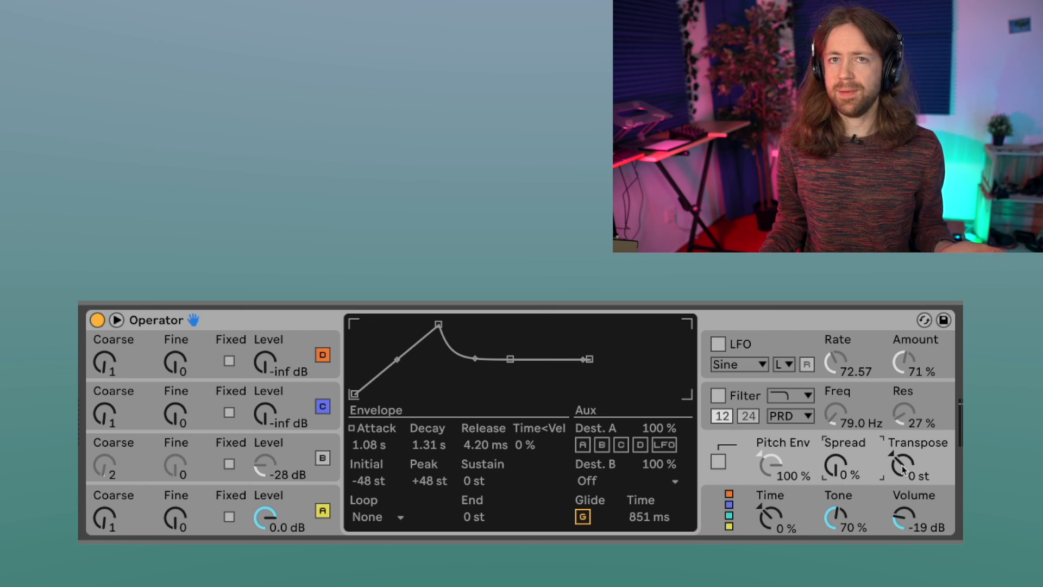
- Try a higher Transpose value and reset it to 0 st
left_click_drag(902, 473, 902, 411)
key("Delete")
- Show the global modulation settings and examine the targets available for Velocity's Conn. A
left_click(732, 510)
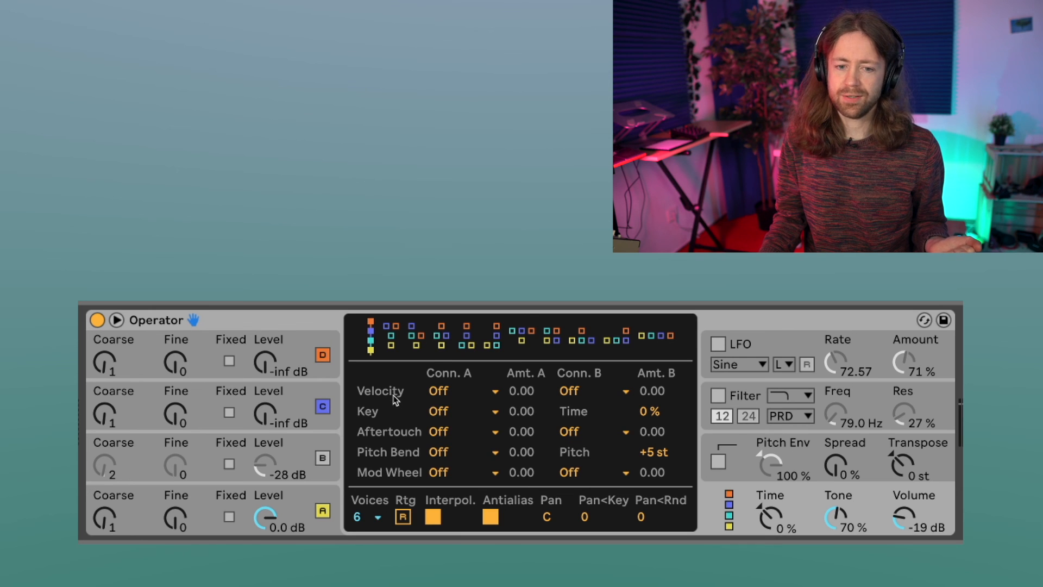
left_click(449, 392)
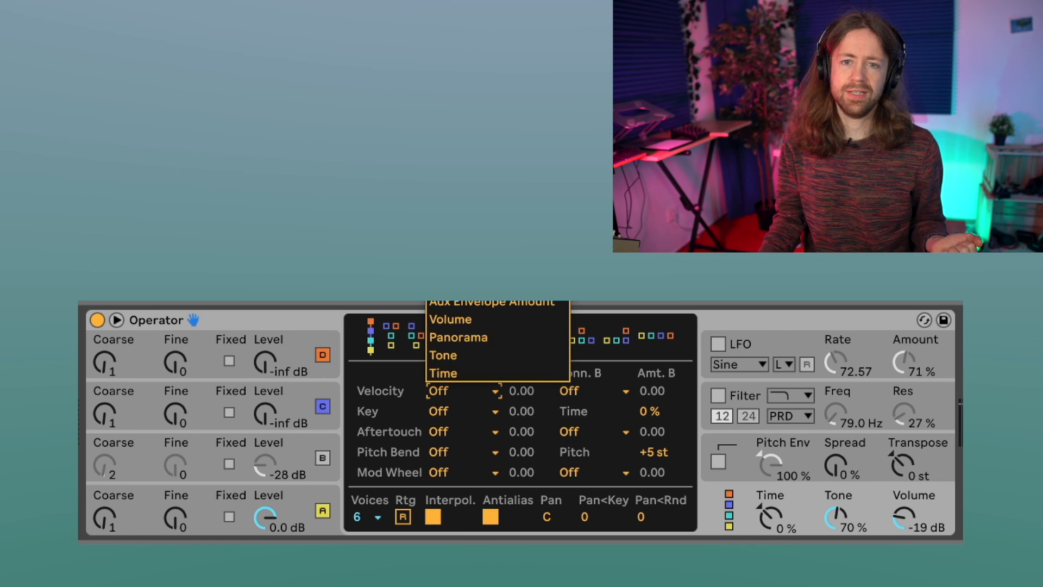
left_click(389, 329)
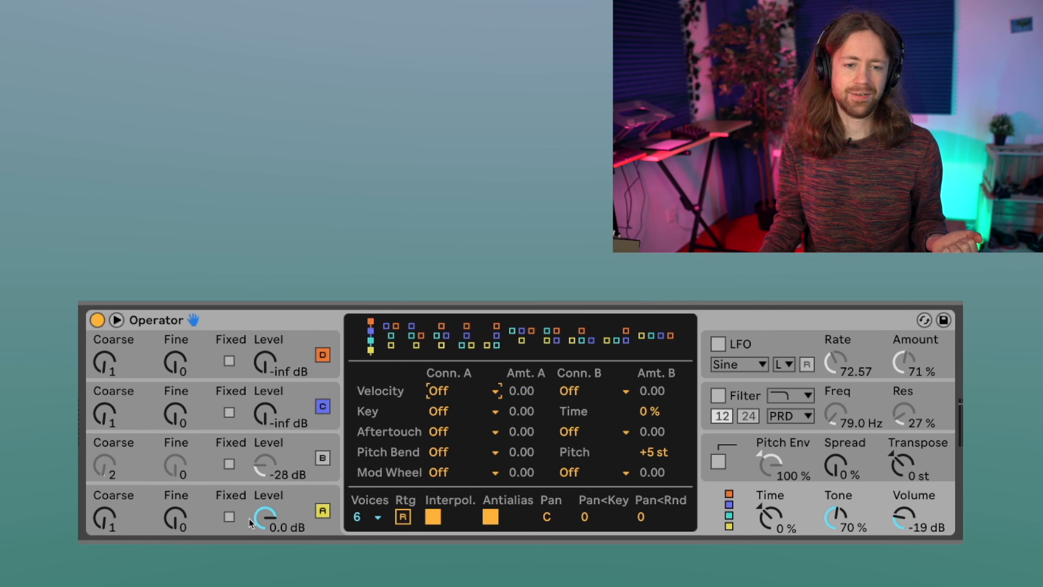
left_click(452, 395)
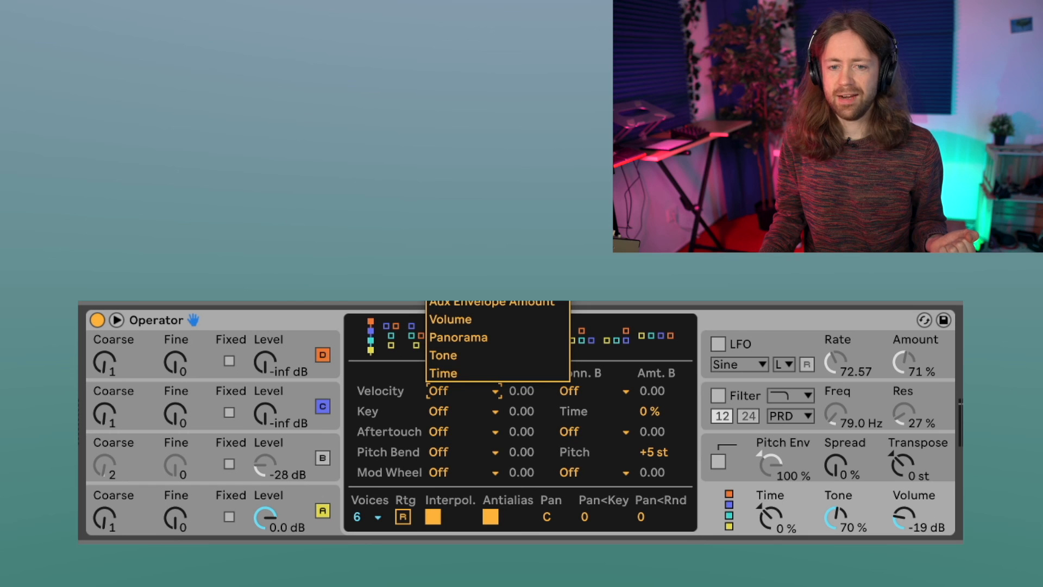
left_click(468, 411)
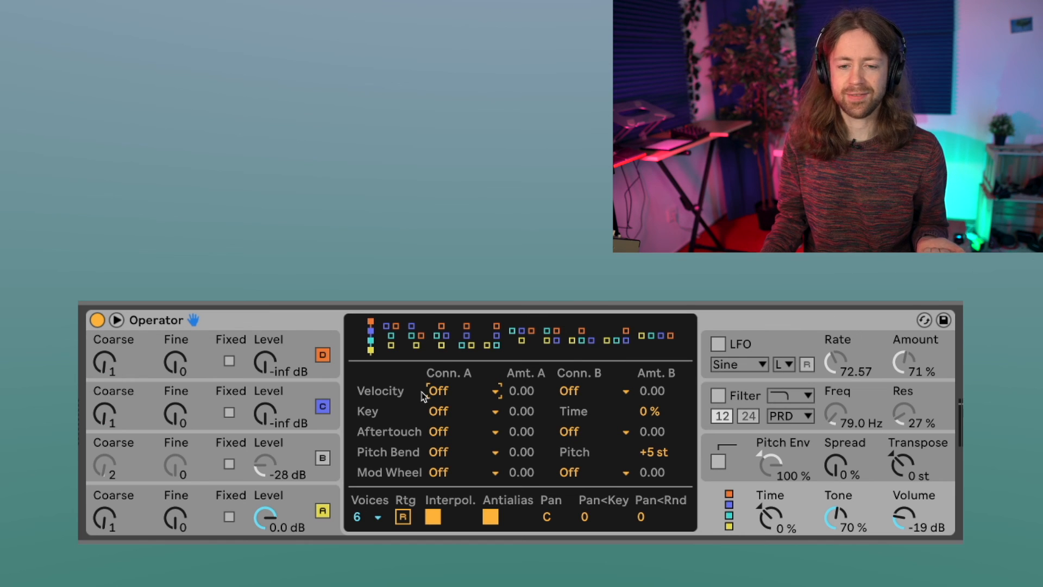
left_click(425, 393)
left_click(461, 394)
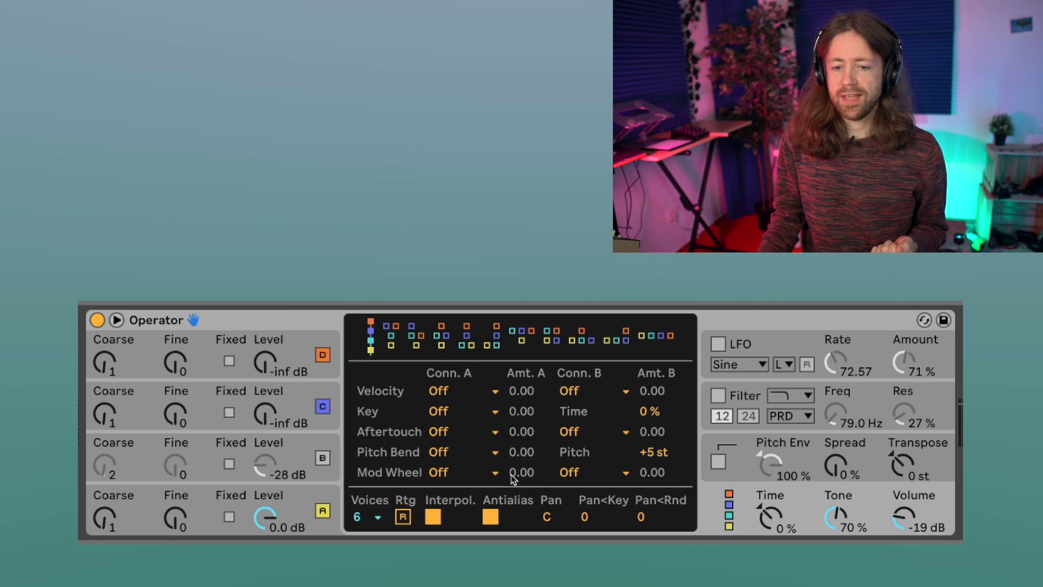
- Route the Mod Wheel's Conn. A to LFO Amount and set its Amt. A to 100
left_click(470, 474)
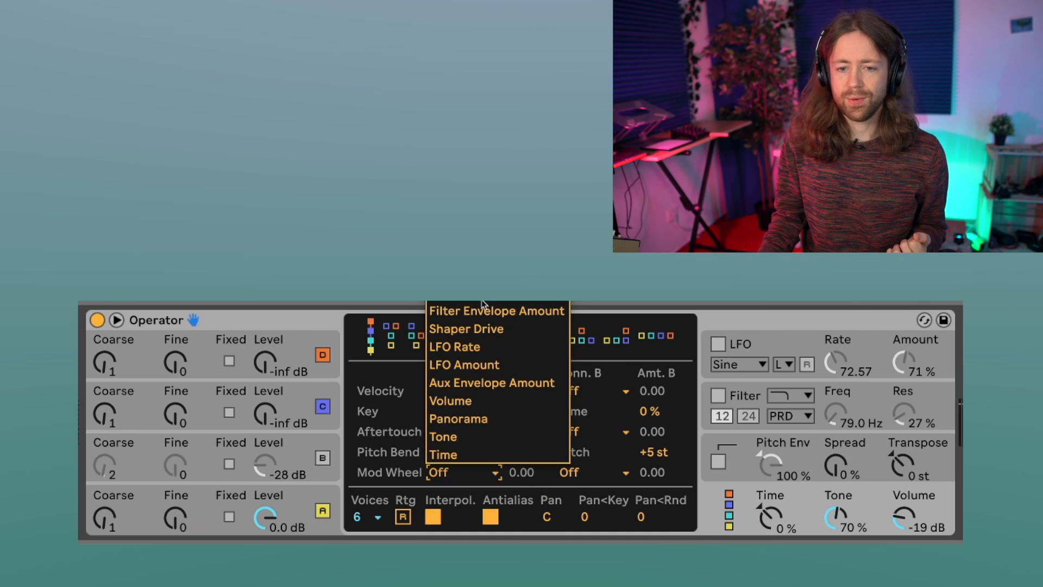
left_click(485, 365)
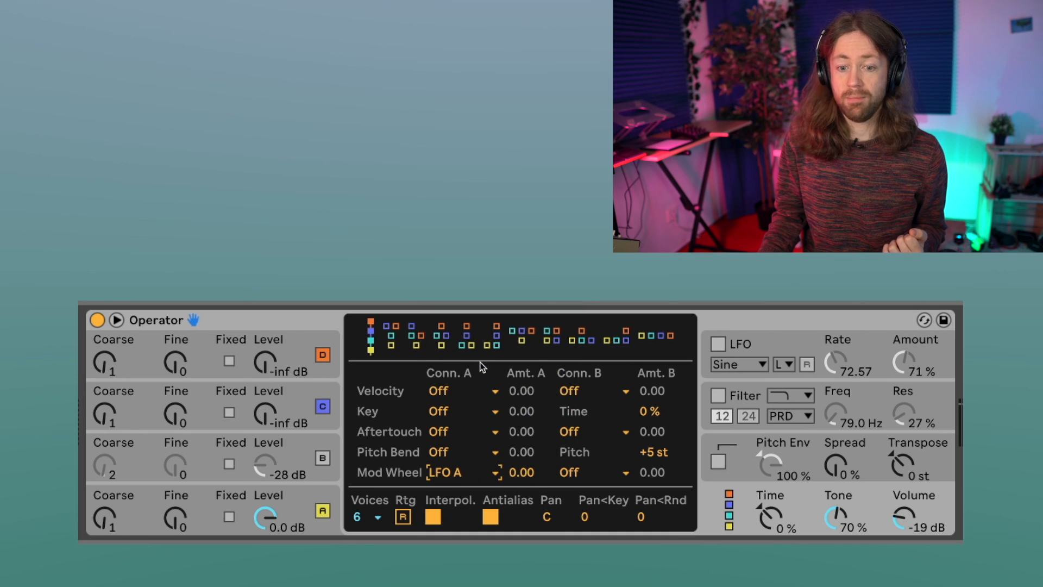
left_click_drag(526, 472, 526, 419)
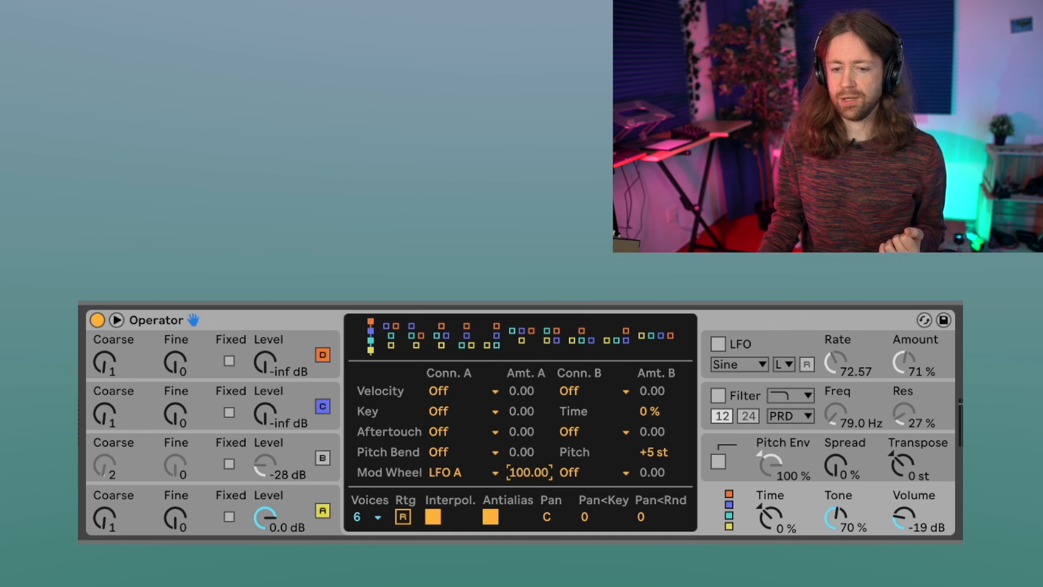
- Turn on the LFO, toggle oscillator A as its destination, and try a Mod Wheel Amt. A of 84.38
left_click(717, 345)
left_click(582, 444)
left_click(707, 503)
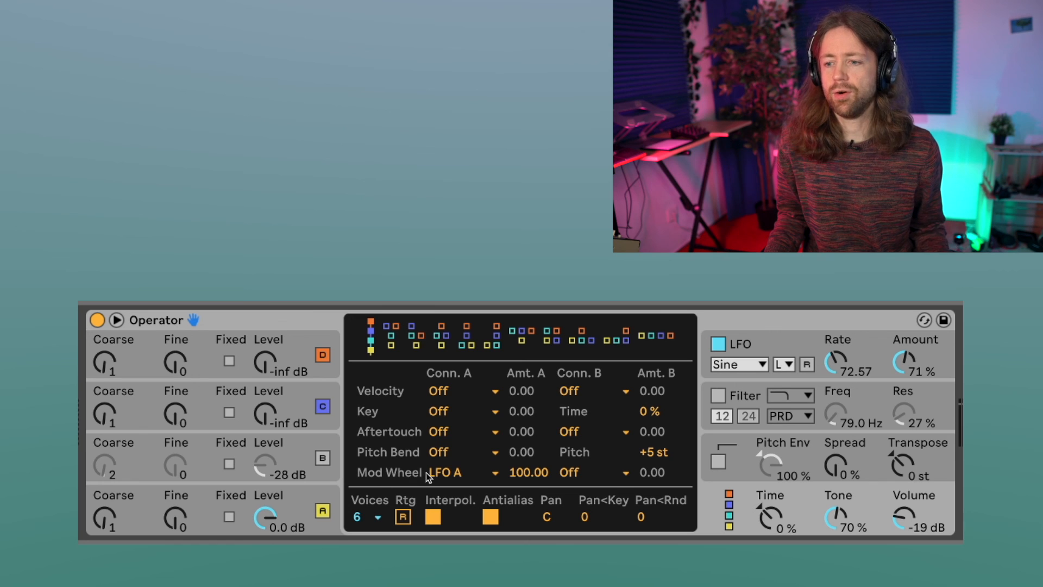
left_click_drag(531, 472, 531, 489)
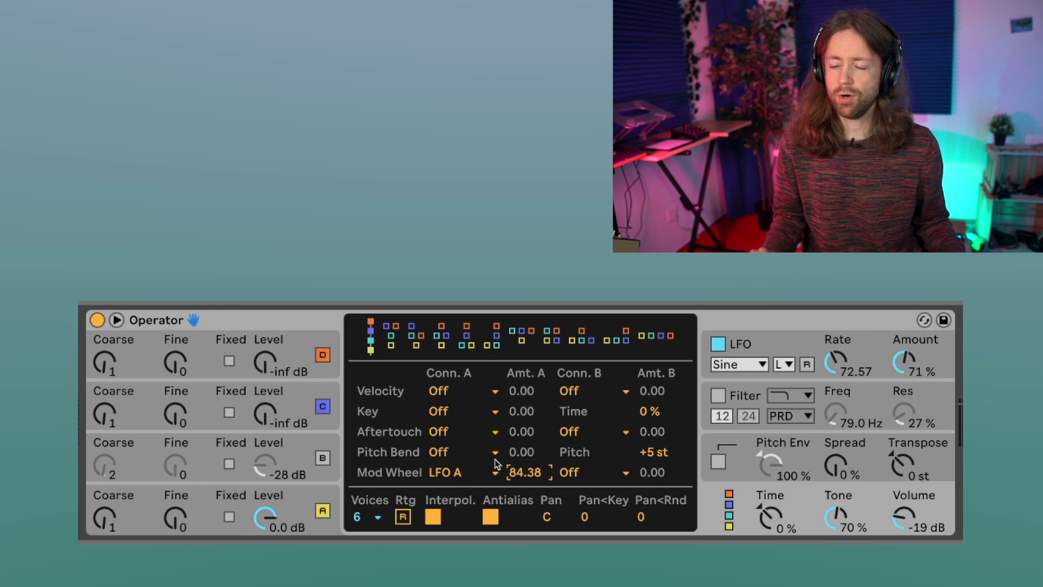
left_click_drag(525, 473, 525, 459)
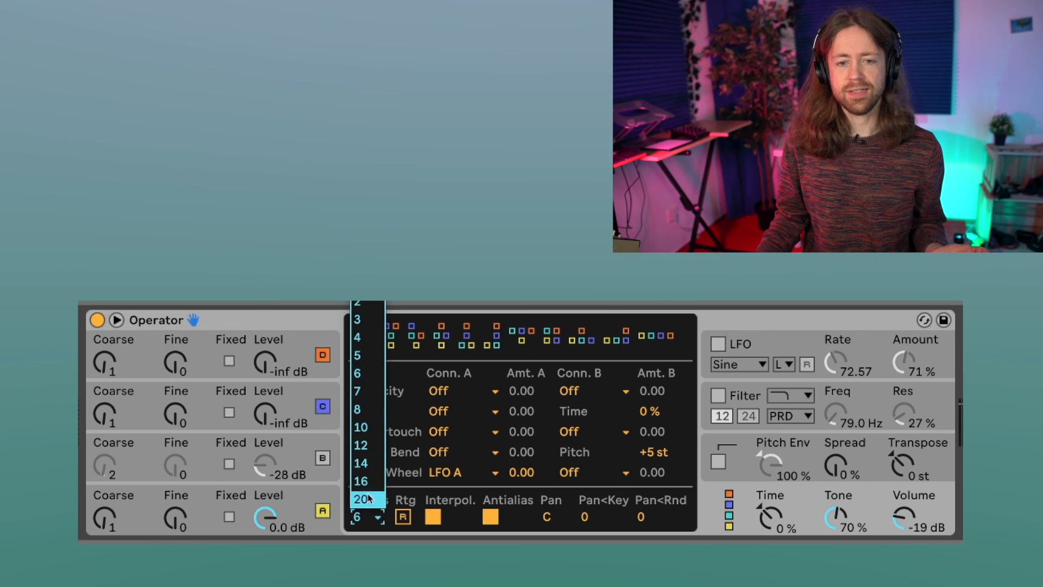
- Try 1 voice, set Voices to 4, and briefly show the Info View
left_click(368, 284)
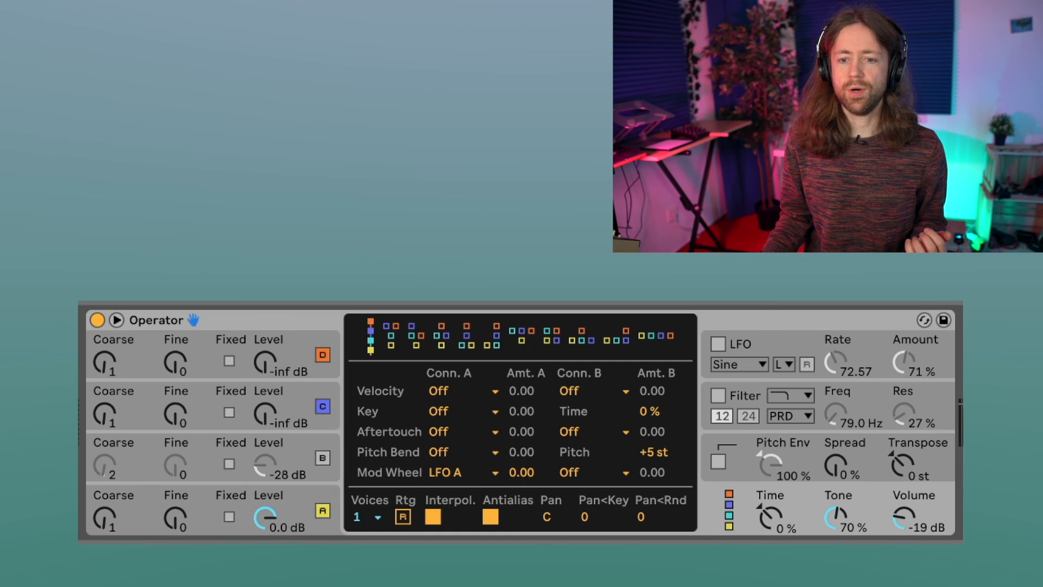
left_click(378, 516)
left_click(380, 338)
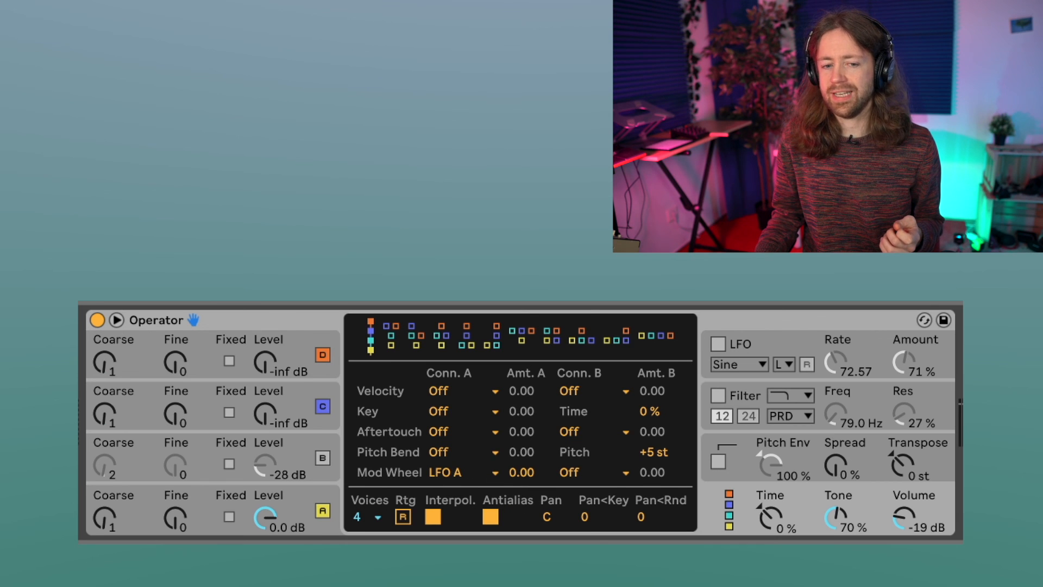
left_click(80, 552)
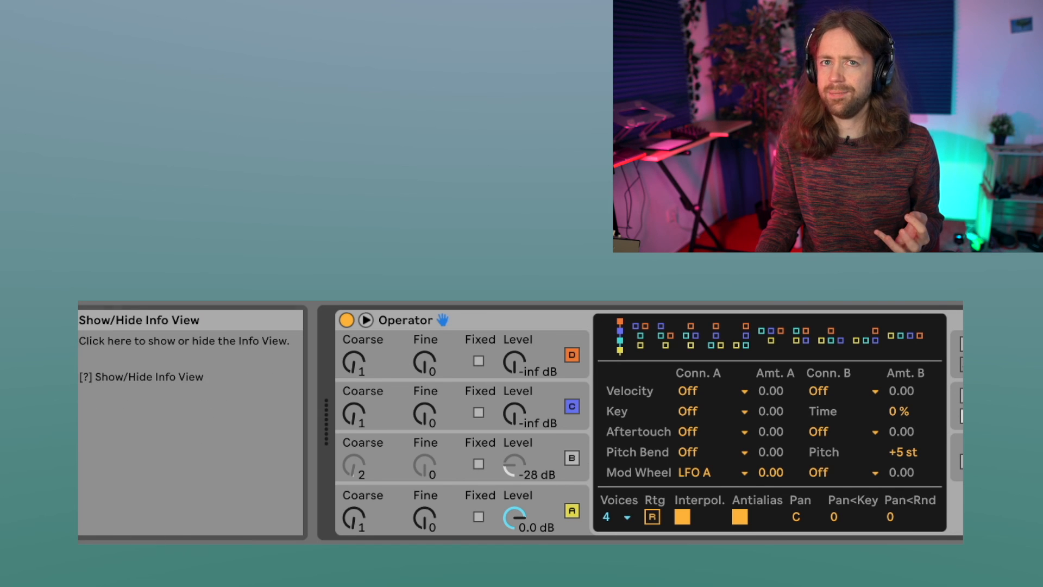
left_click(81, 541)
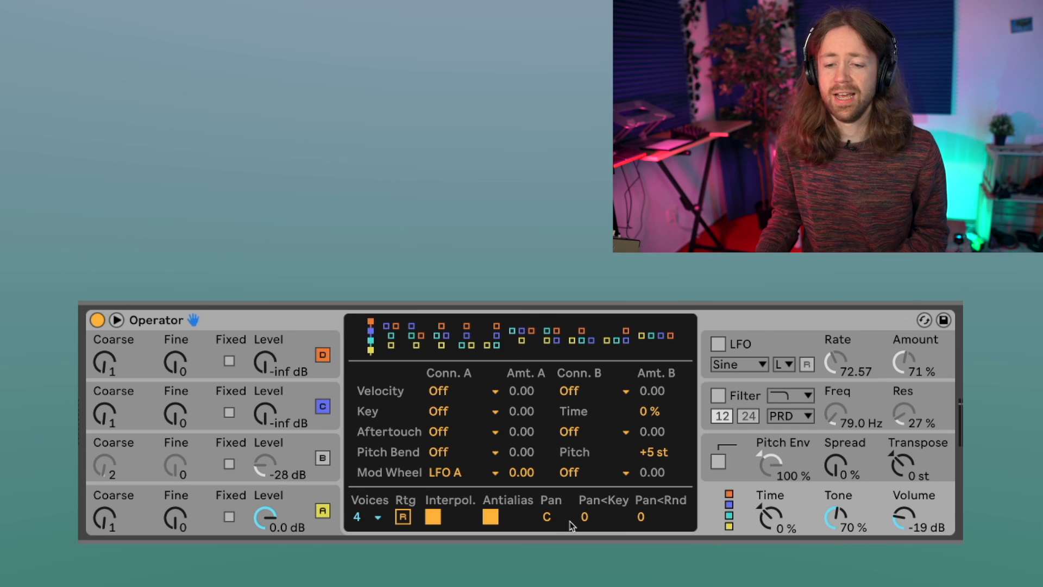
- Try Pan at 50R, Pan<Key at 100 and Pan<Rnd at 14, returning each to its centre or zero value
left_click_drag(547, 516, 547, 489)
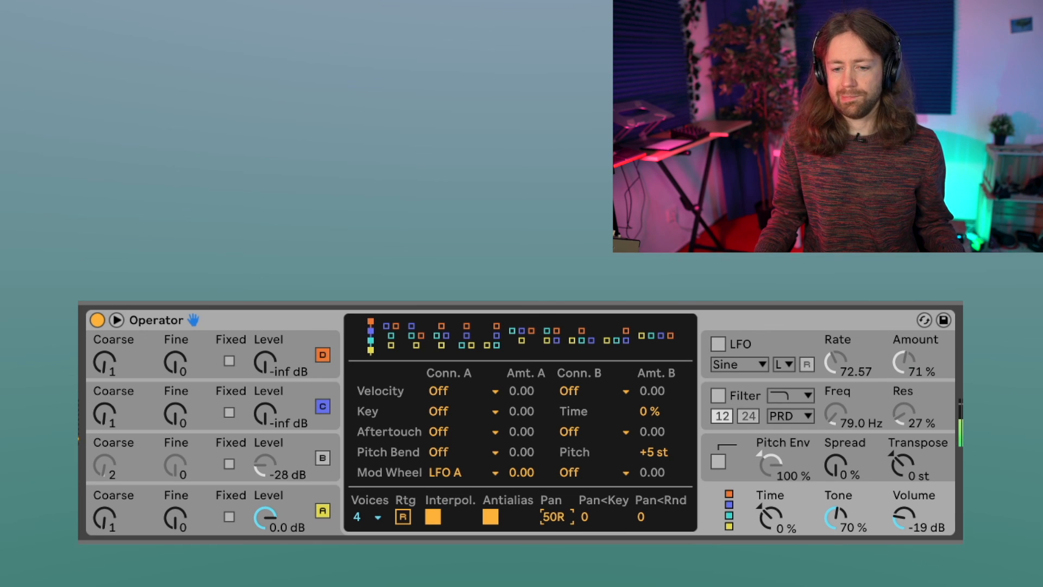
double_click(559, 520)
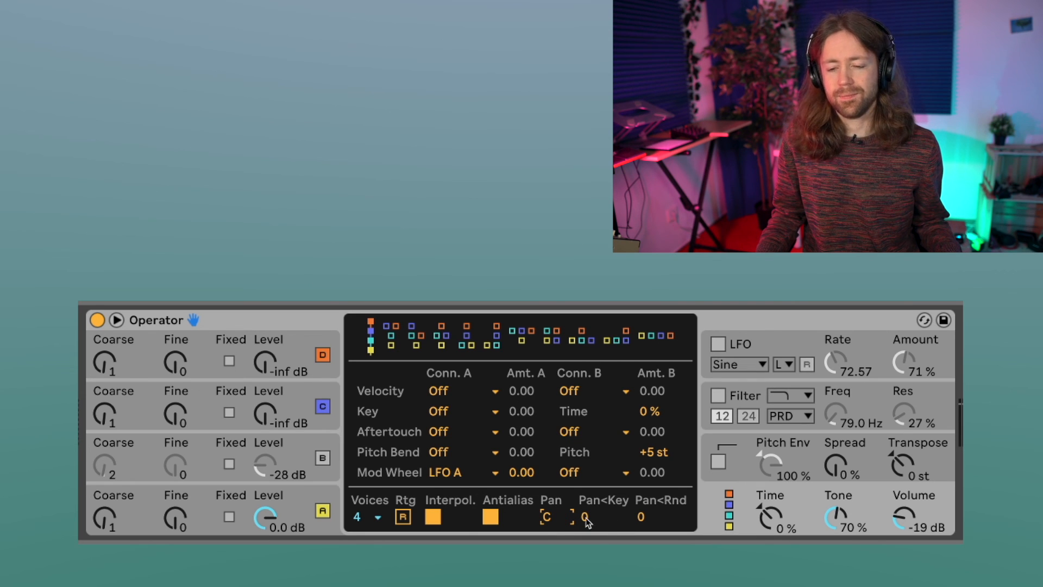
left_click_drag(585, 519, 586, 502)
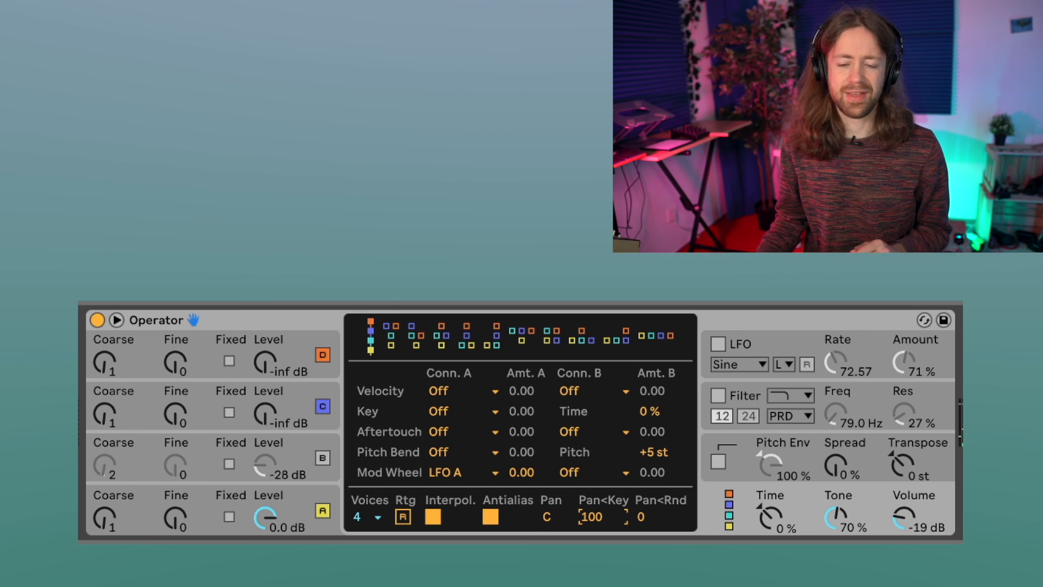
double_click(591, 516)
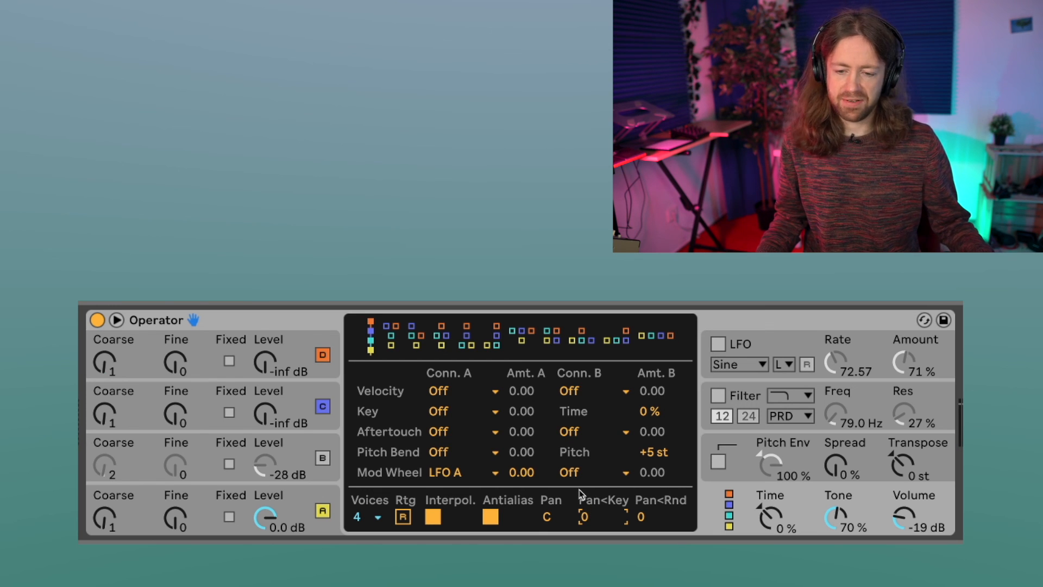
left_click_drag(645, 518, 645, 505)
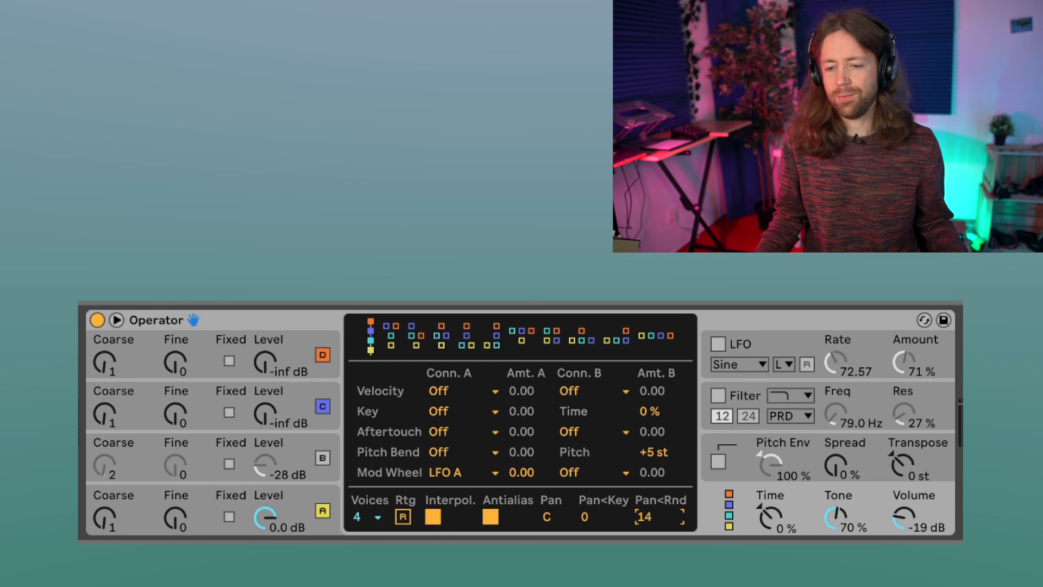
mouse_move(691, 535)
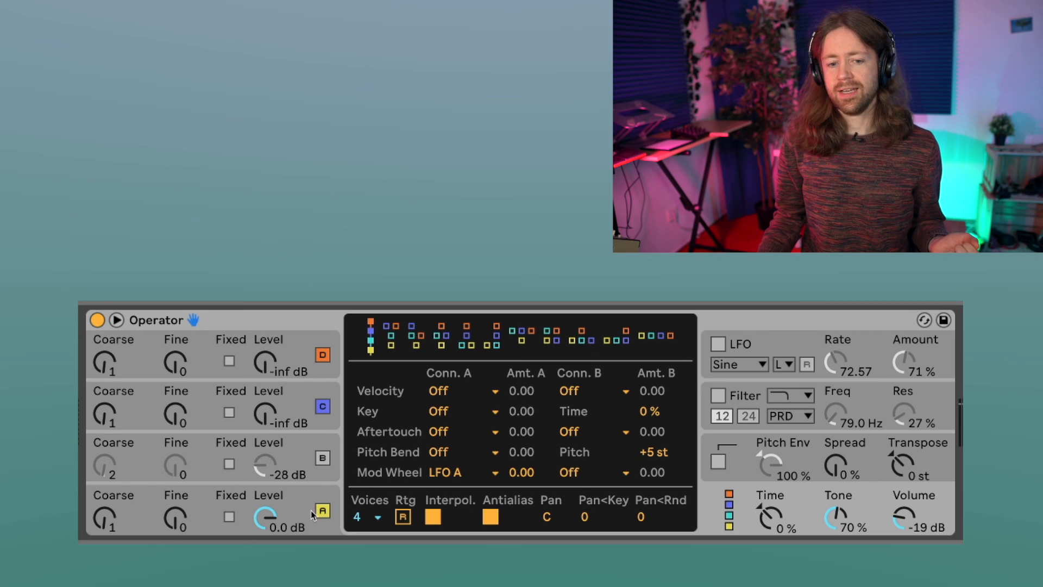
- Try the global Time at 100 % and -100 %, reset it to 0 %, and turn on oscillator B
left_click(229, 516)
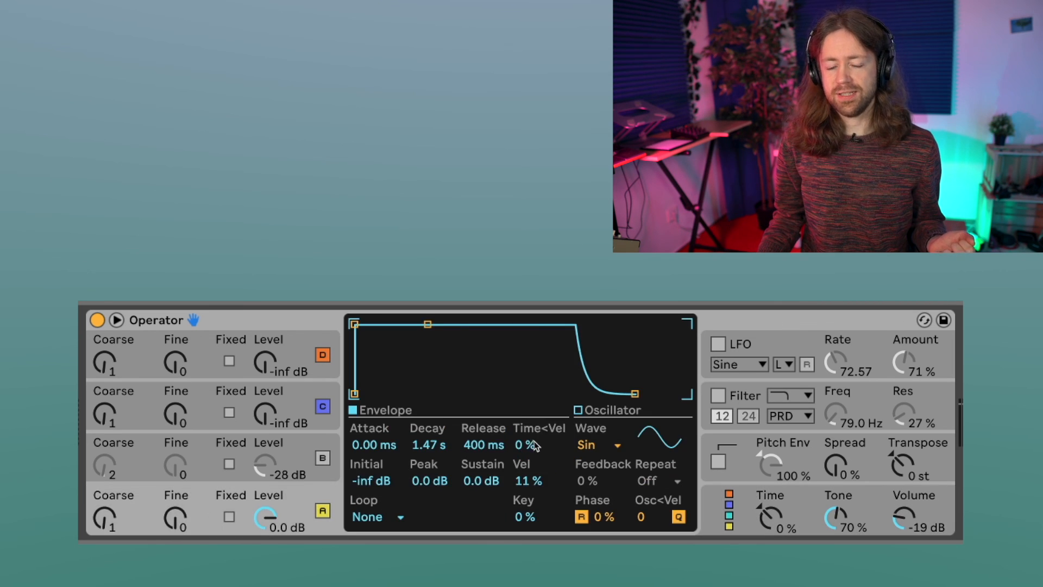
left_click(797, 518)
left_click_drag(770, 517, 771, 457)
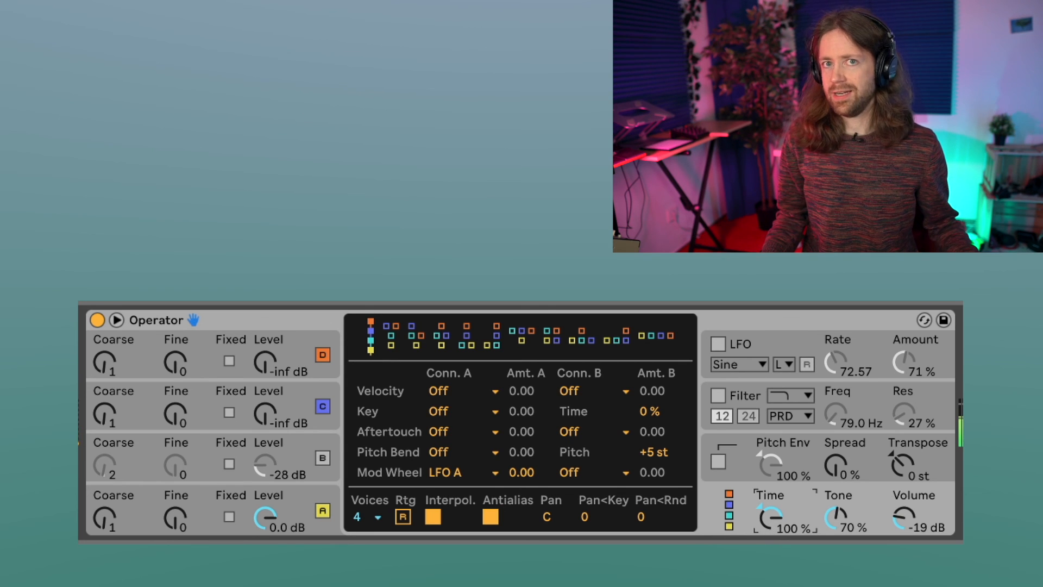
left_click_drag(768, 521, 769, 582)
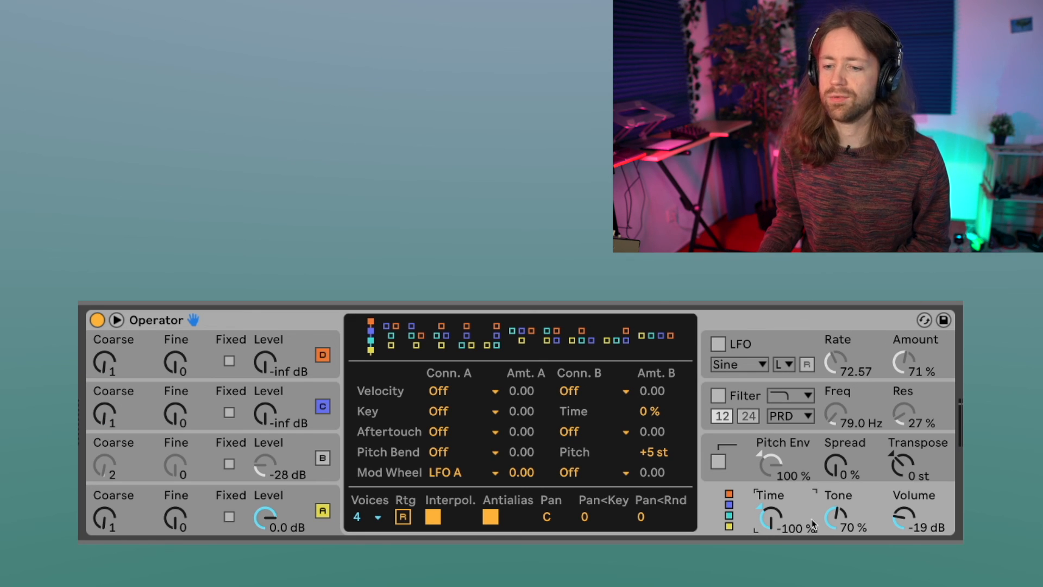
double_click(769, 520)
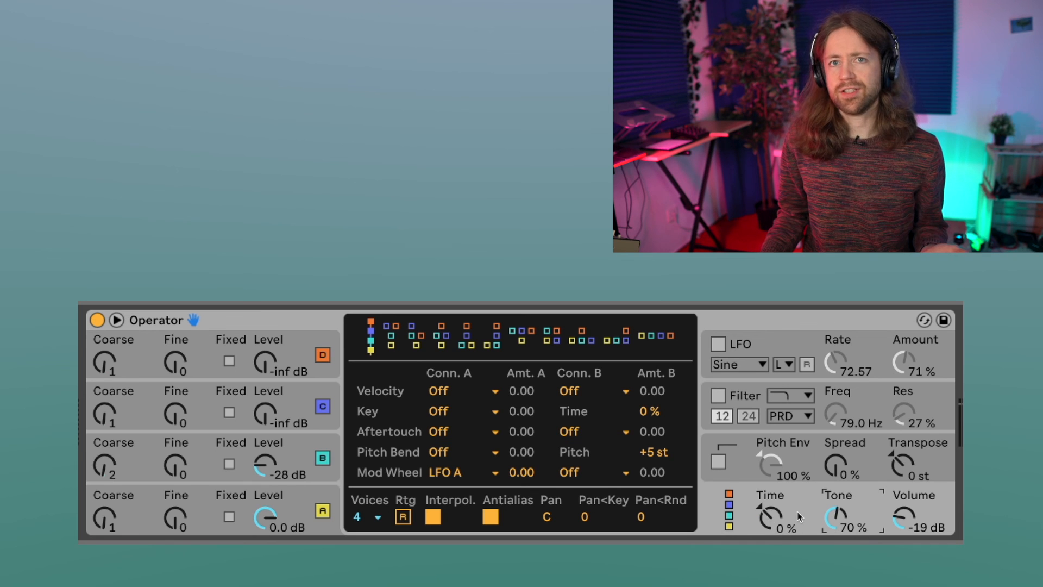
- Compare Tone at 100 % and 0 %, and return it to 70 %
left_click_drag(880, 532, 880, 499)
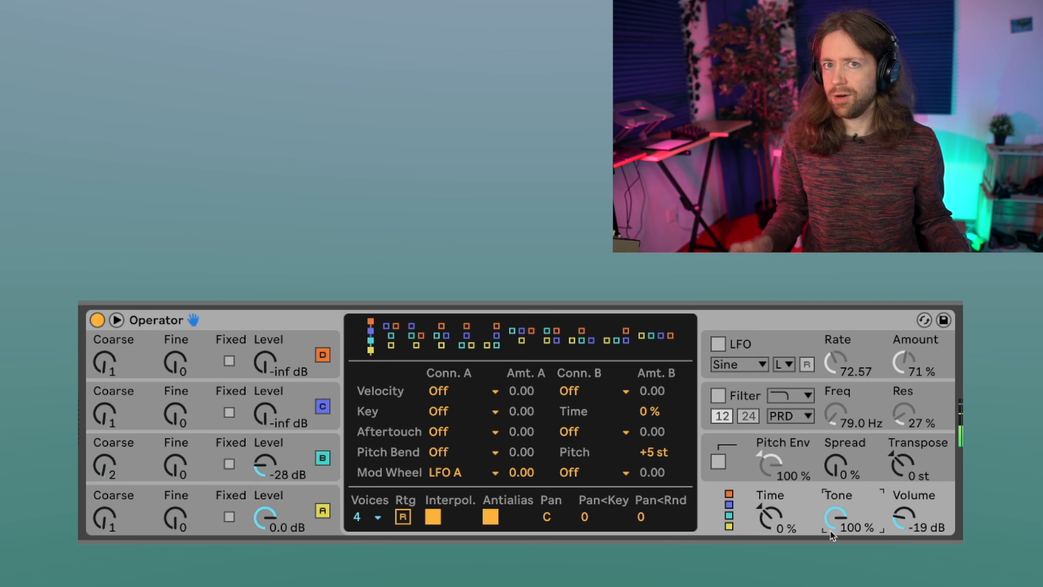
left_click_drag(837, 530, 837, 565)
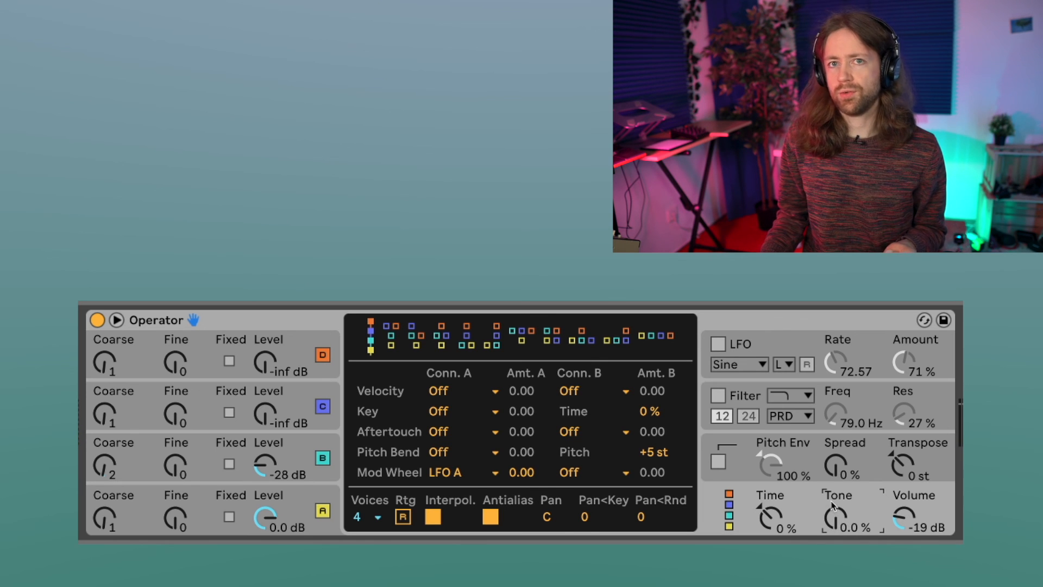
left_click_drag(835, 503, 834, 465)
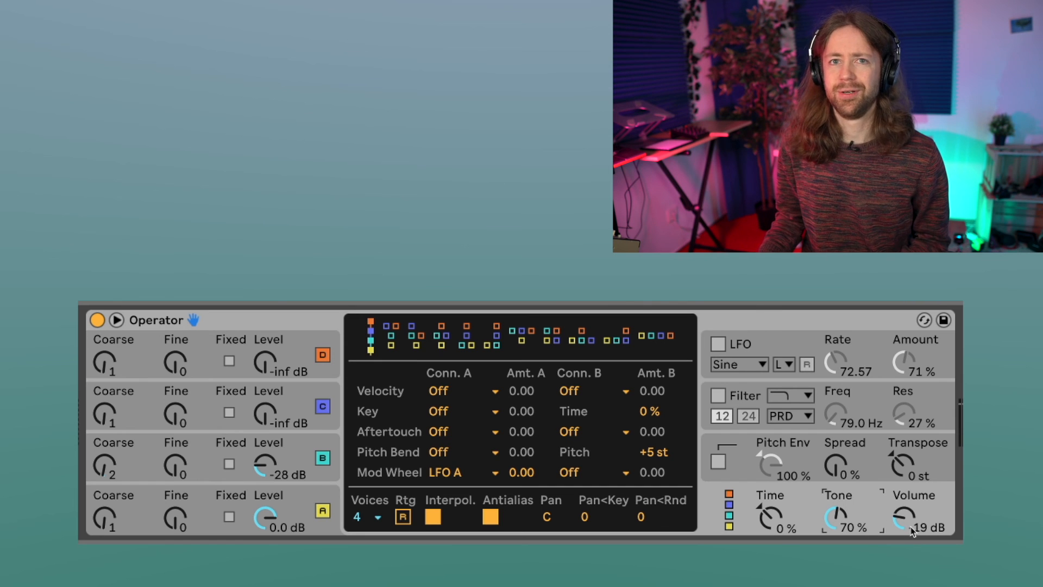